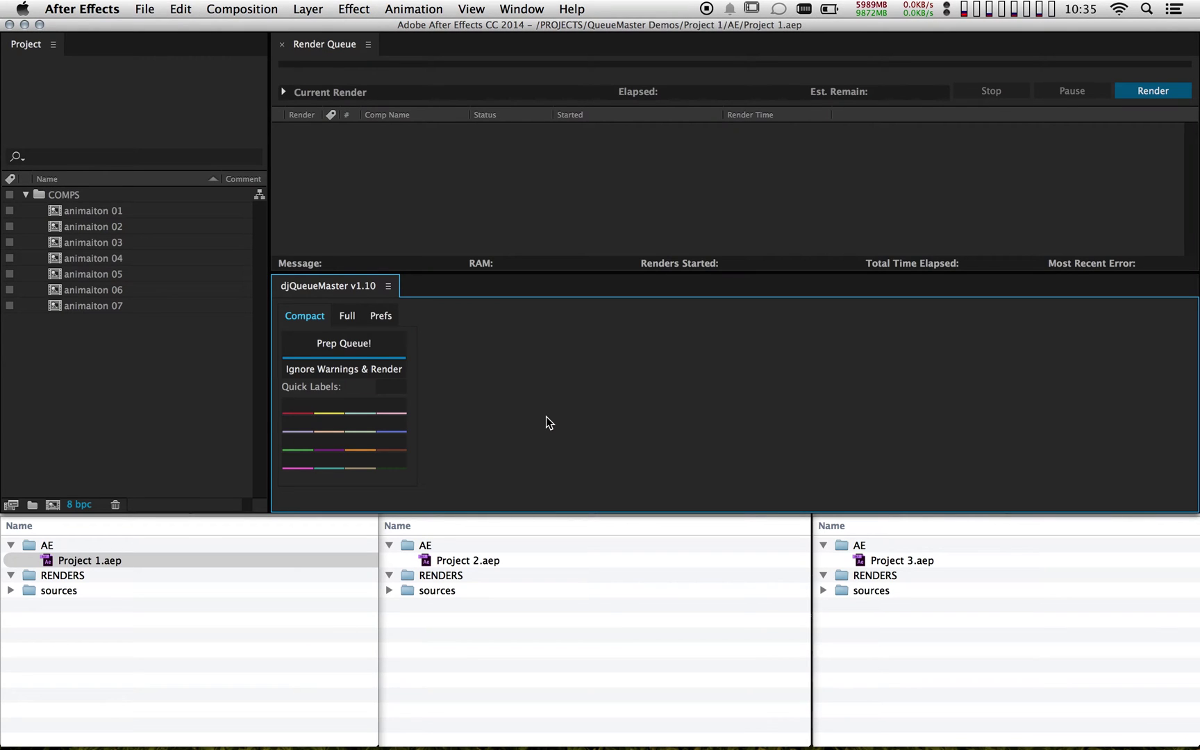
{"action": "left_click", "coordinate": [522, 8]}
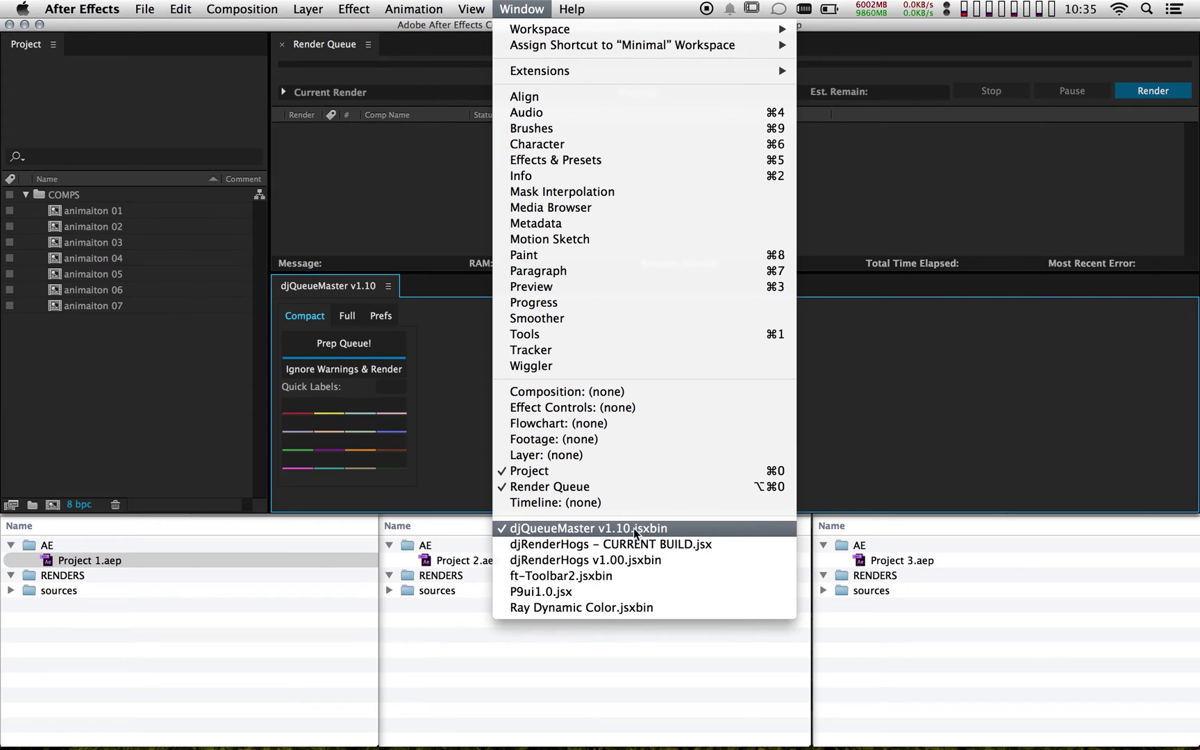
{"action": "left_click", "coordinate": [697, 528]}
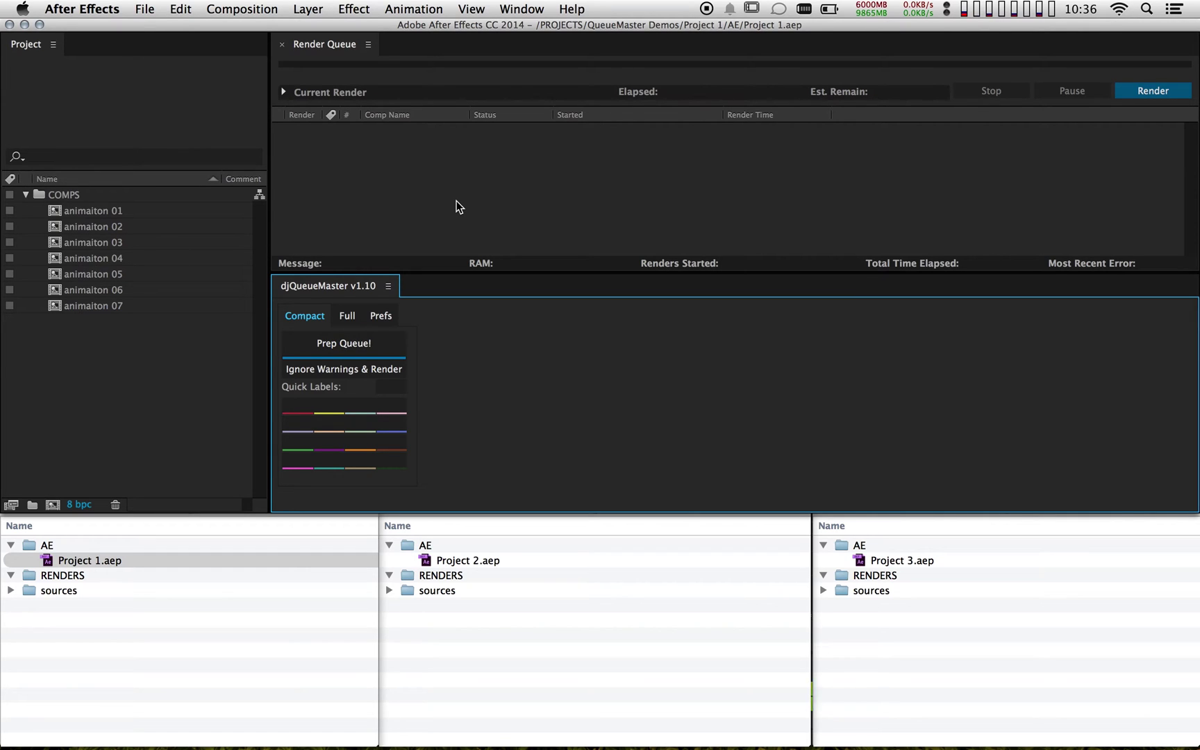
{"action": "left_click", "coordinate": [295, 372]}
Try the Aqua label on the animaiton 07 comp and clear it again
{"action": "left_click", "coordinate": [74, 305]}
{"action": "left_click", "coordinate": [9, 306]}
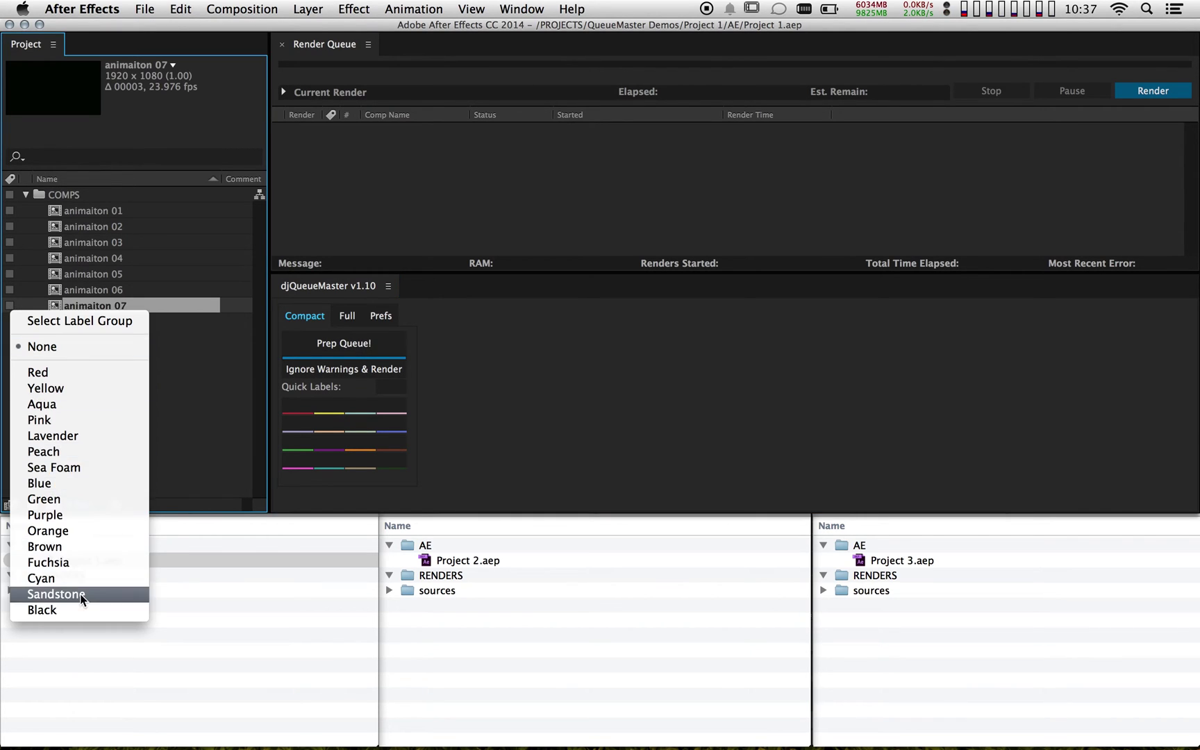
{"action": "left_click", "coordinate": [53, 404]}
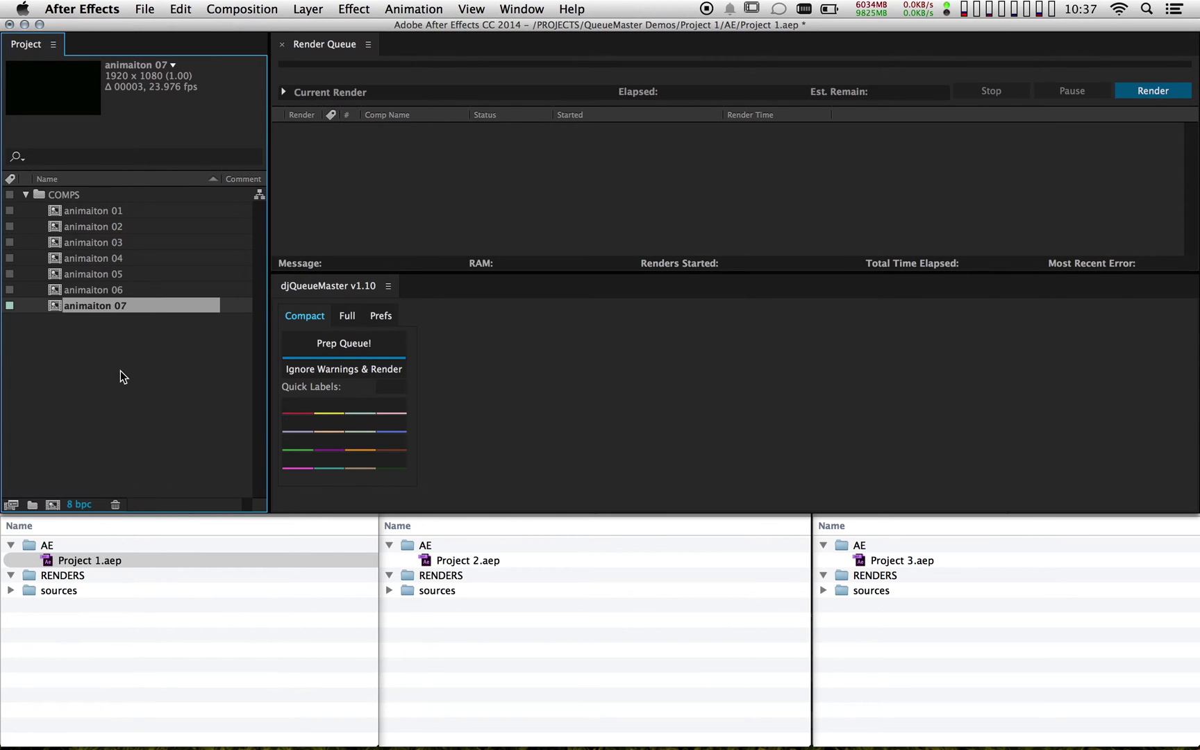
{"action": "left_click", "coordinate": [378, 442]}
{"action": "left_click", "coordinate": [393, 431]}
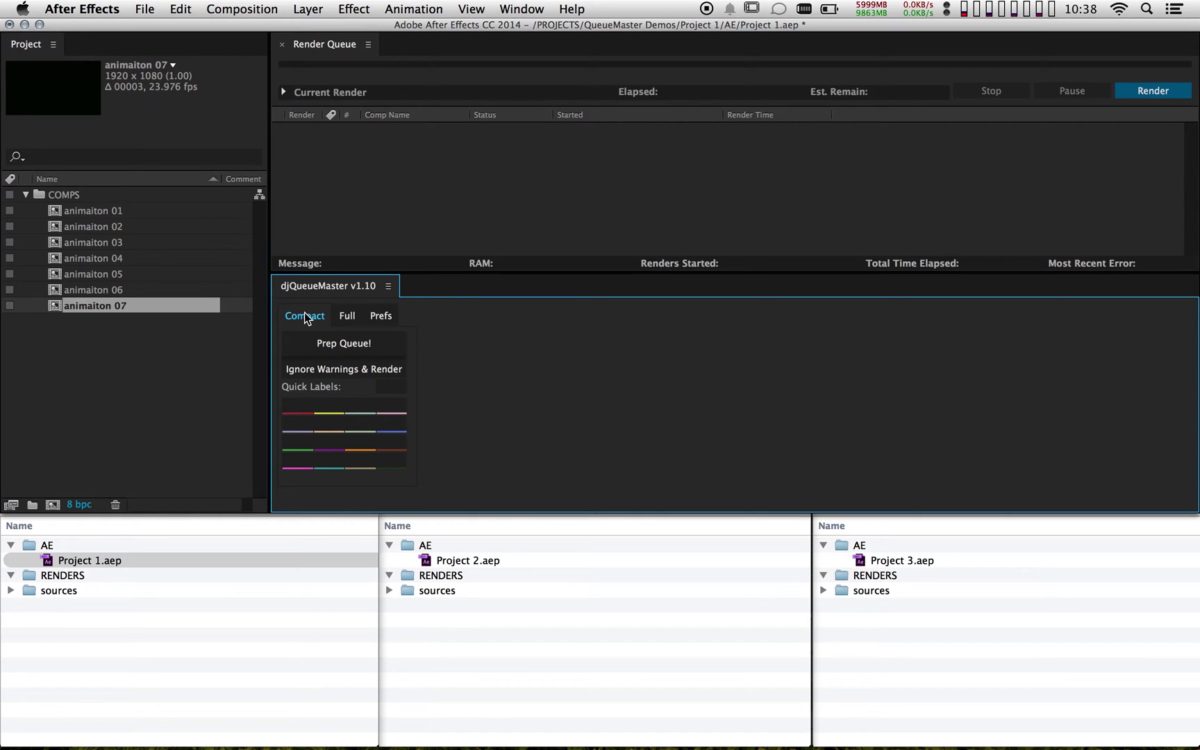
Name the Green label's quick label button "final" in the full djQueueMaster view
{"action": "left_click", "coordinate": [346, 315]}
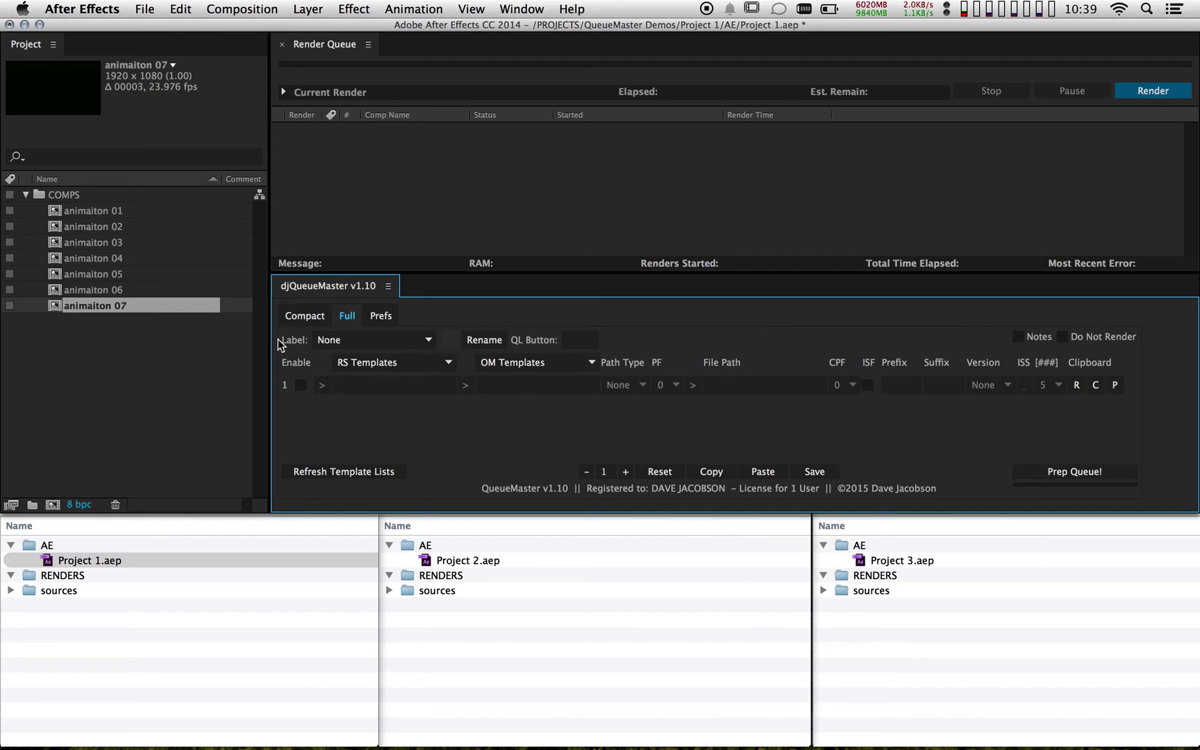
{"action": "left_click", "coordinate": [365, 339]}
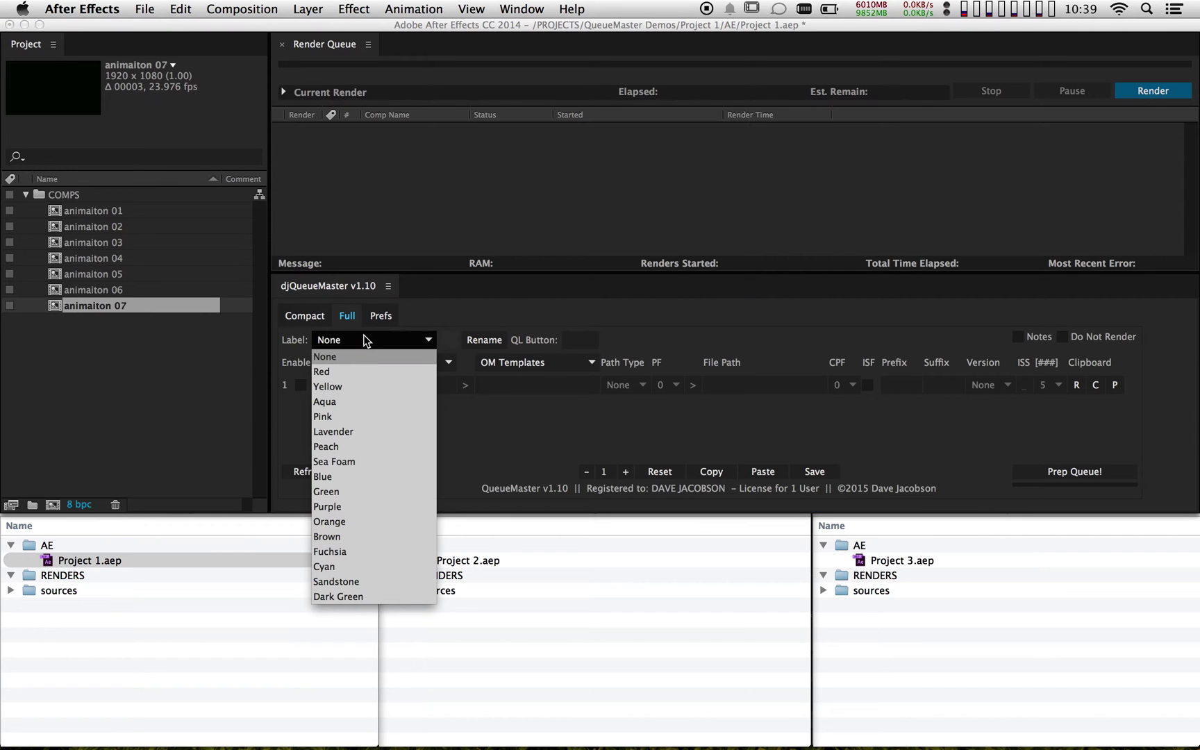
{"action": "left_click", "coordinate": [339, 491]}
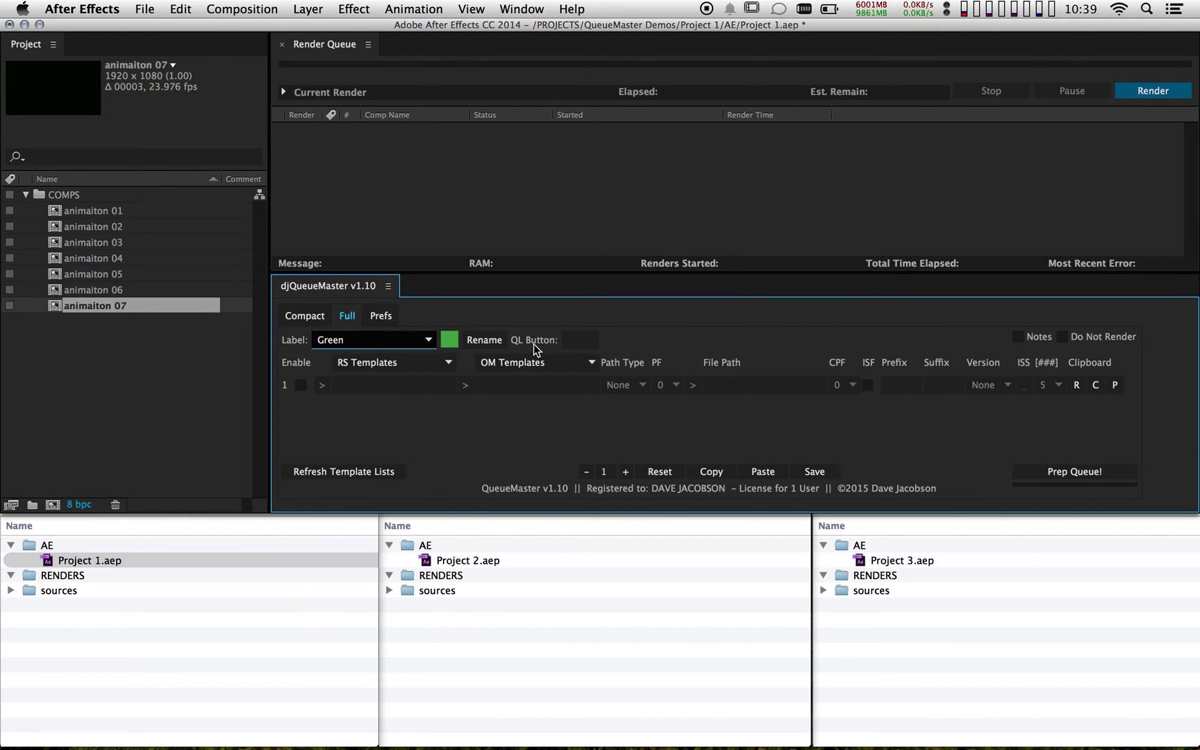
{"action": "left_click", "coordinate": [580, 338]}
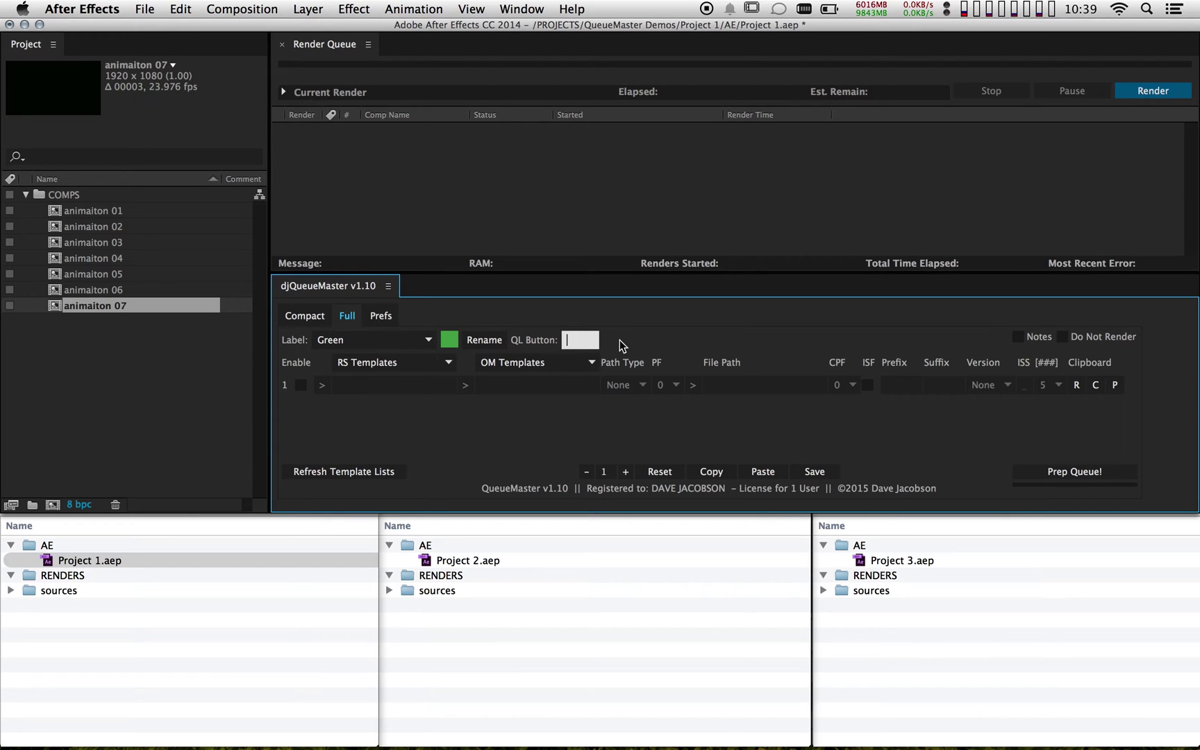
{"action": "type", "text": "final"}
{"action": "key", "text": "Return"}
Apply the "final" quick label to the animaiton 01 comp from the compact view
{"action": "left_click", "coordinate": [305, 317]}
{"action": "left_click", "coordinate": [297, 461]}
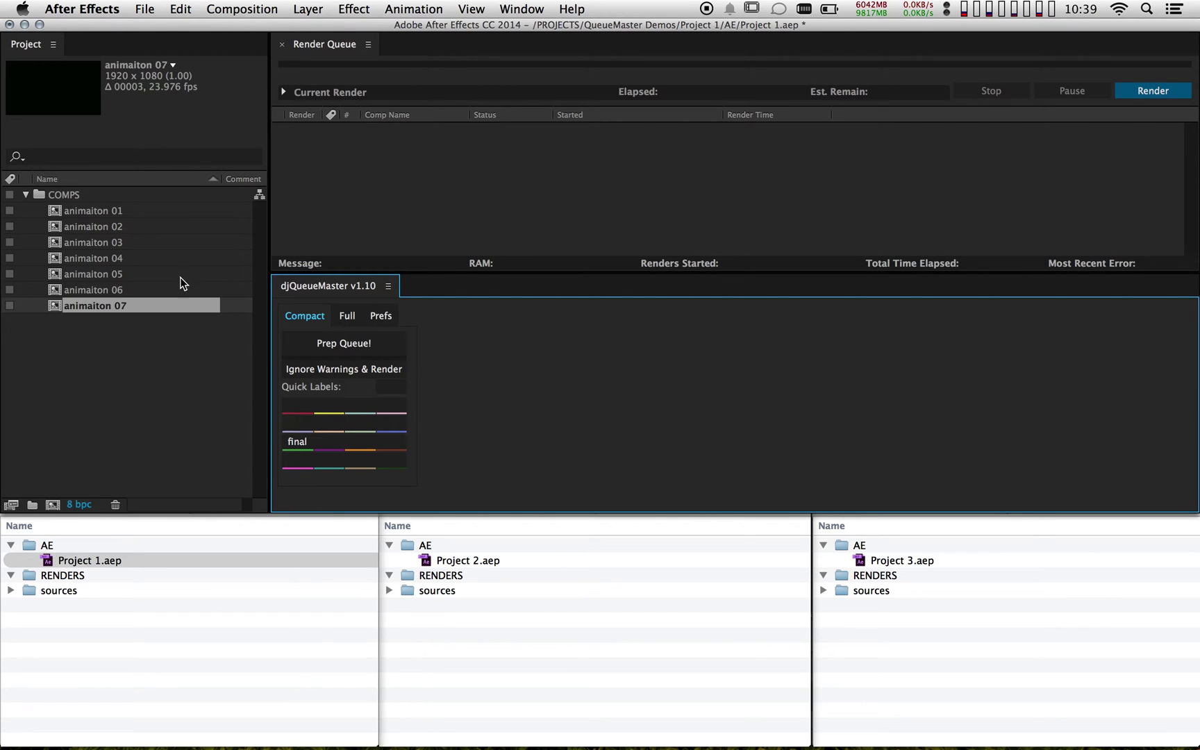
{"action": "left_click", "coordinate": [82, 210]}
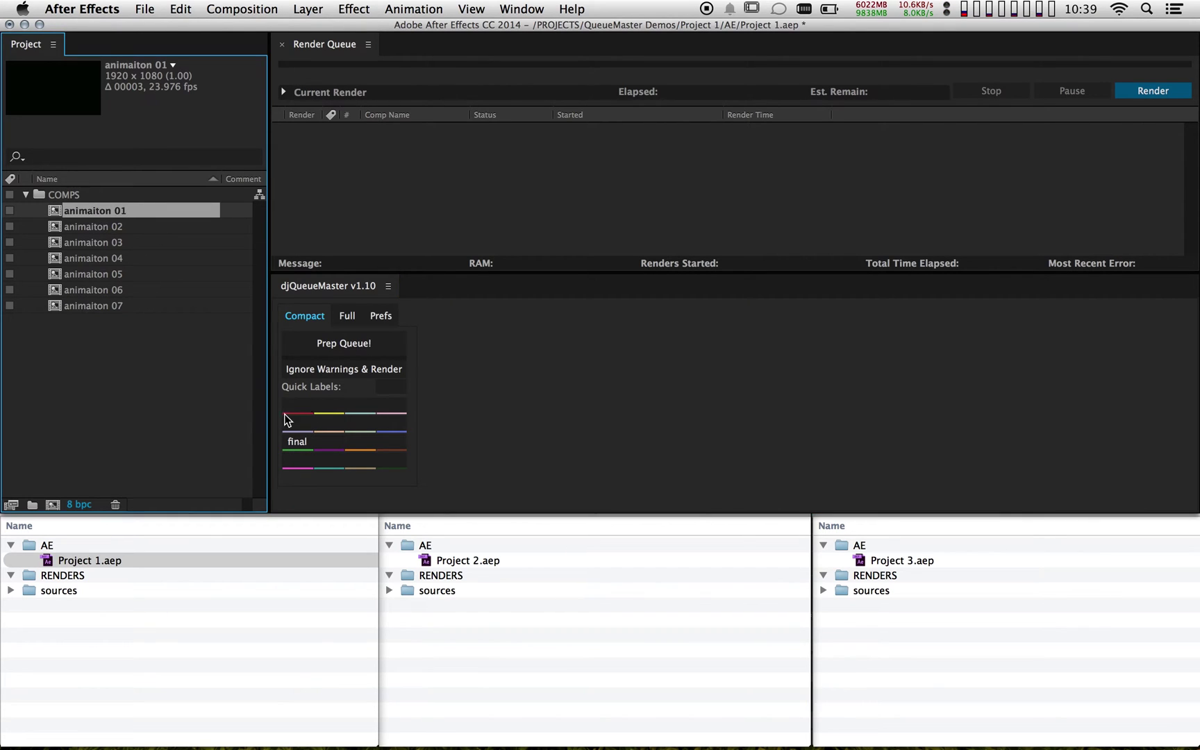
{"action": "left_click", "coordinate": [300, 444]}
Add the animaiton 01 comp to the render queue and prep the queue
{"action": "left_click_drag", "start_coordinate": [90, 210], "coordinate": [428, 173]}
{"action": "left_click", "coordinate": [391, 343]}
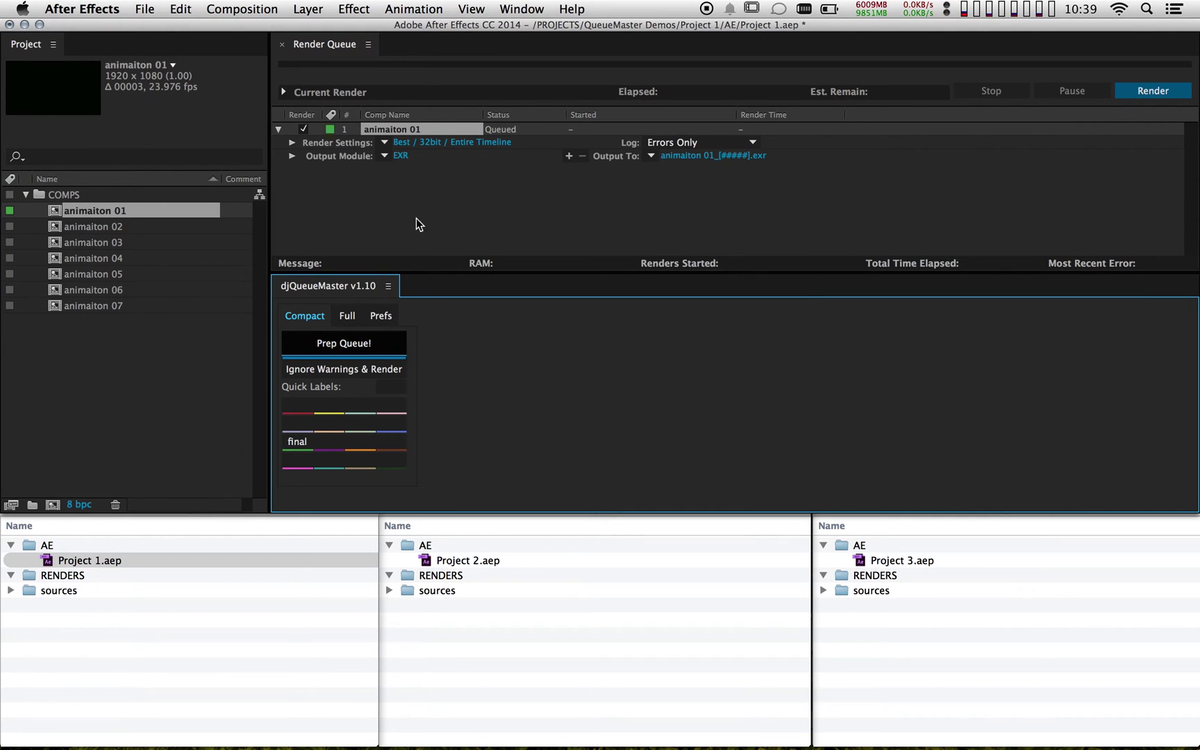
Enable output row 1 for the Green label and refresh the render settings and output module template lists
{"action": "left_click", "coordinate": [347, 316]}
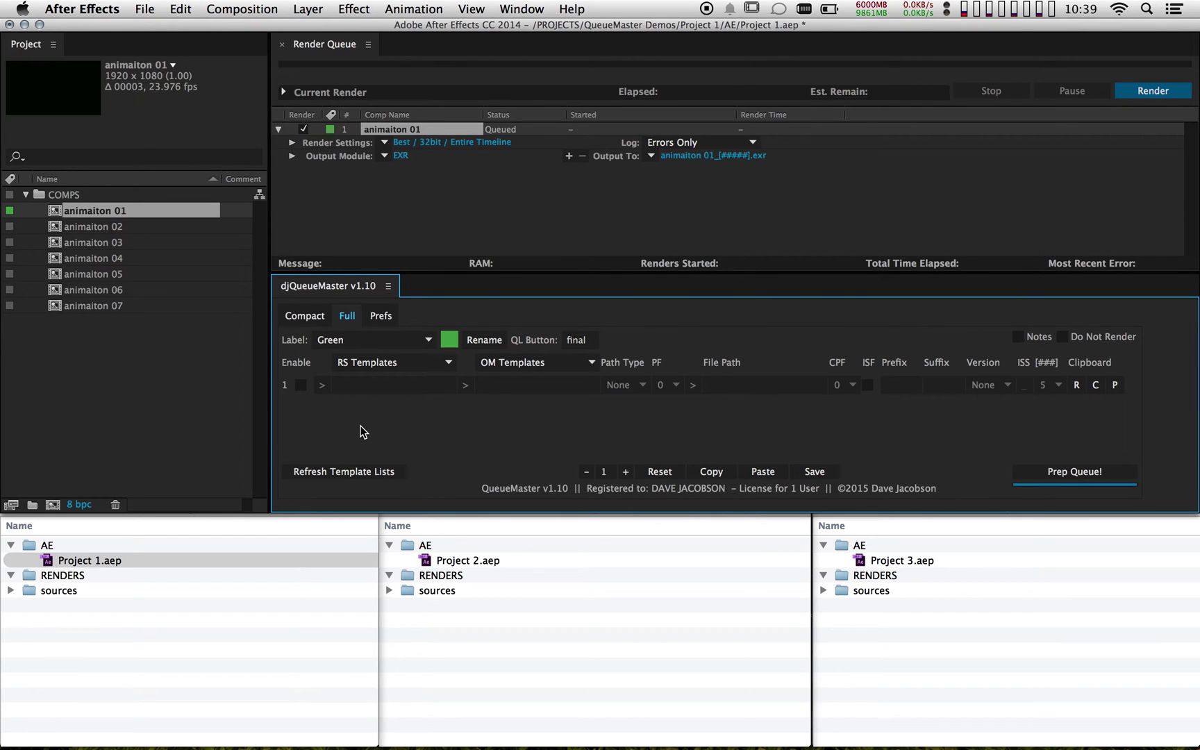
{"action": "left_click", "coordinate": [300, 385]}
{"action": "left_click", "coordinate": [386, 143]}
{"action": "left_click", "coordinate": [346, 393]}
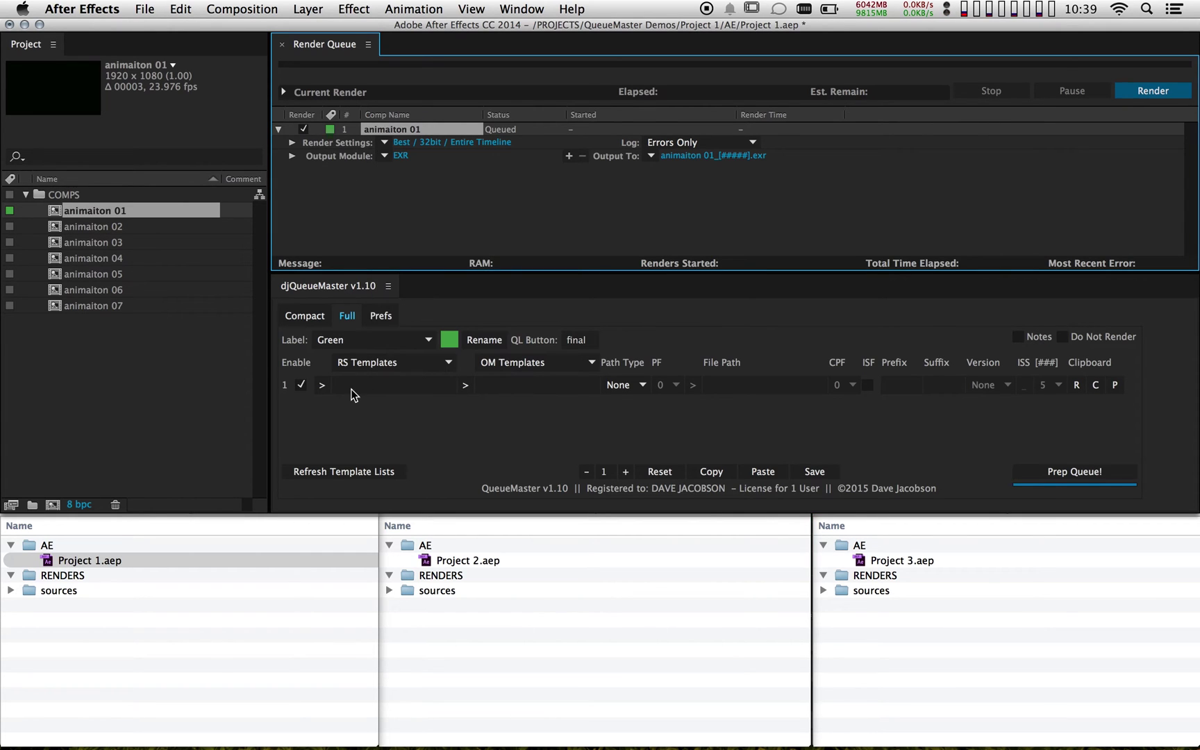
{"action": "left_click", "coordinate": [420, 363]}
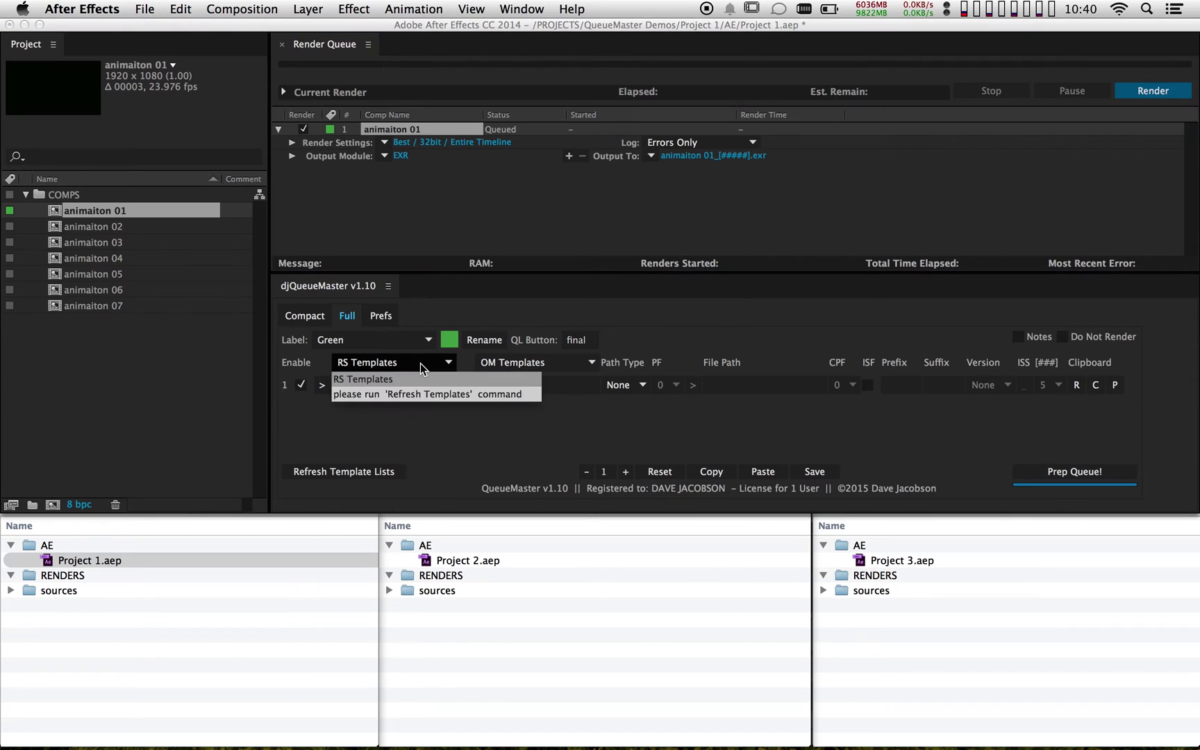
{"action": "left_click", "coordinate": [420, 414]}
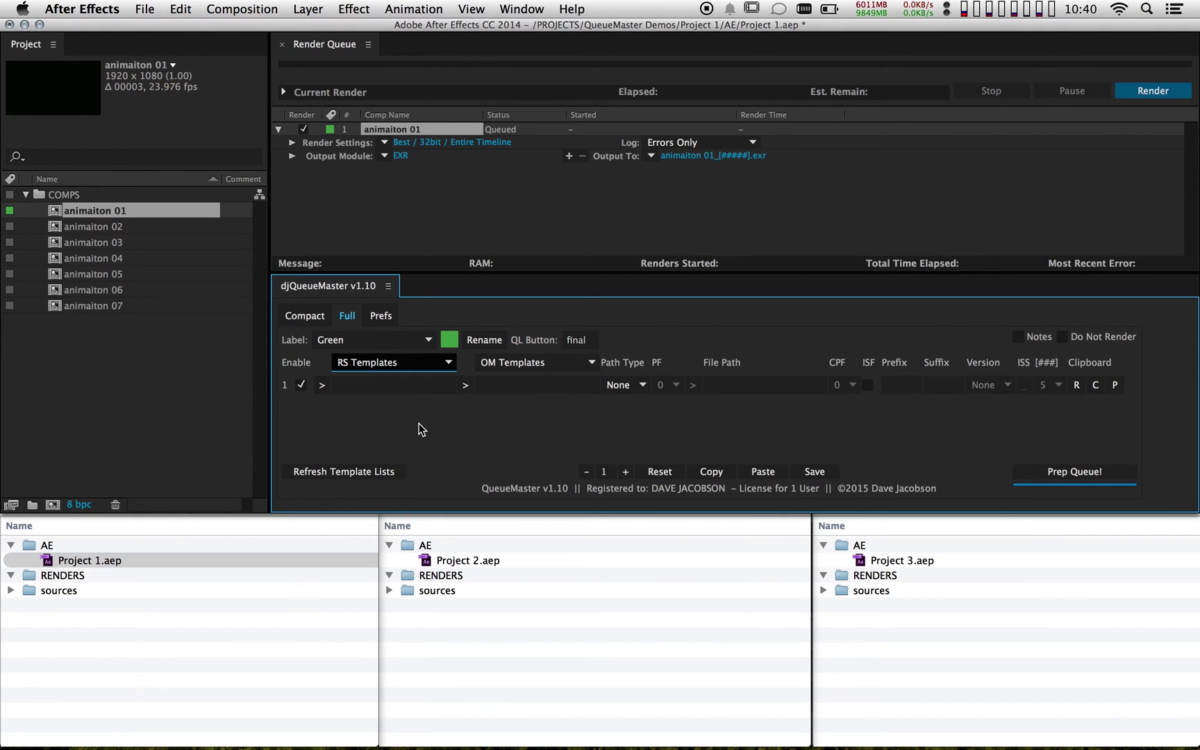
{"action": "left_click", "coordinate": [328, 470]}
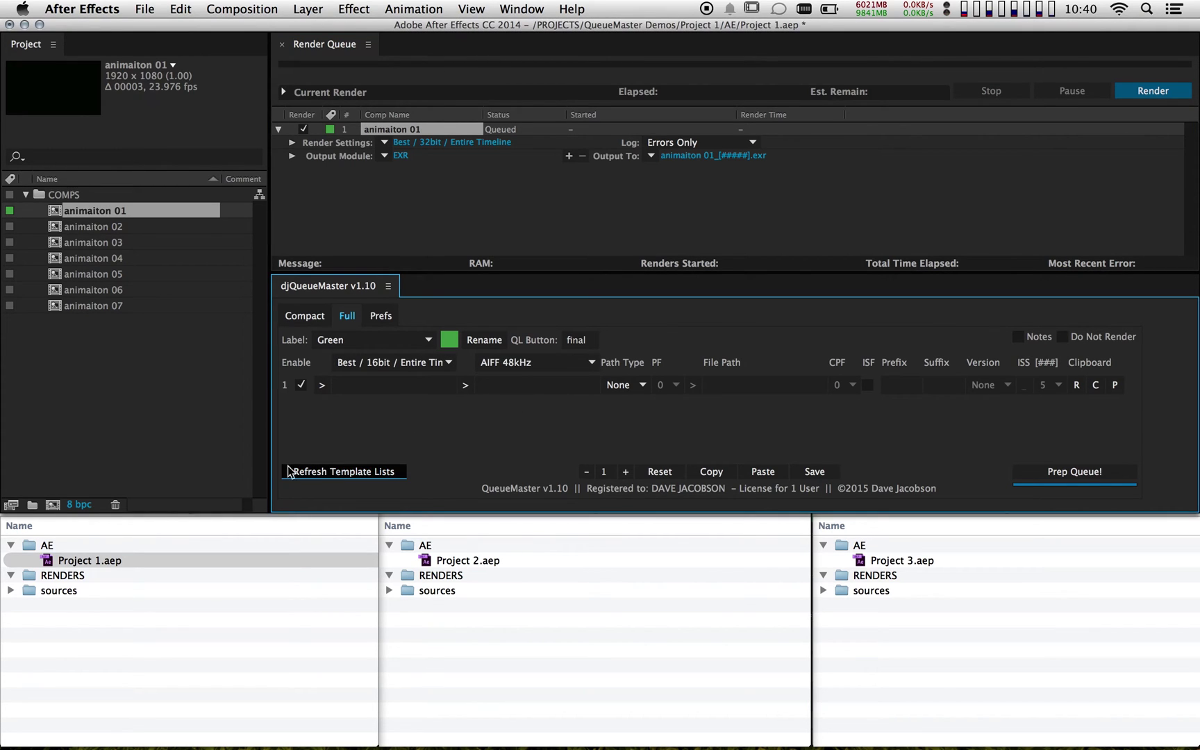
Assign the Best / 16bit / Entire Timeline render settings template to row 1
{"action": "left_click", "coordinate": [405, 360]}
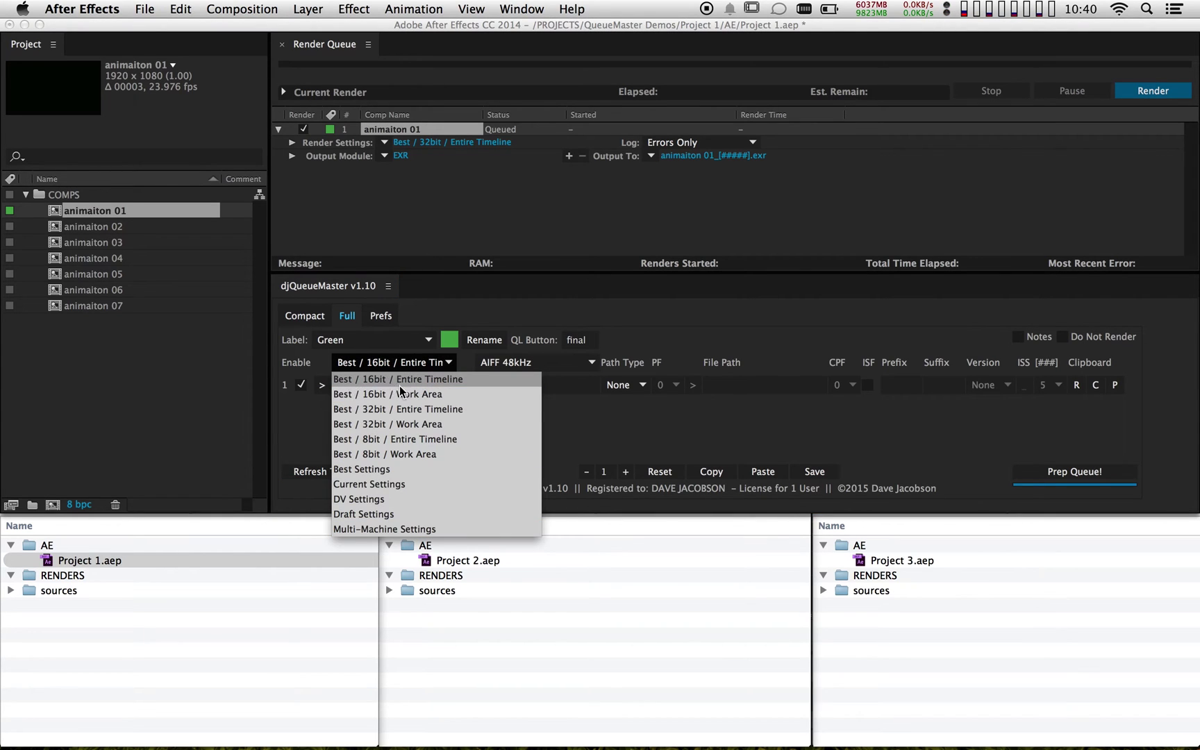
{"action": "left_click", "coordinate": [420, 379]}
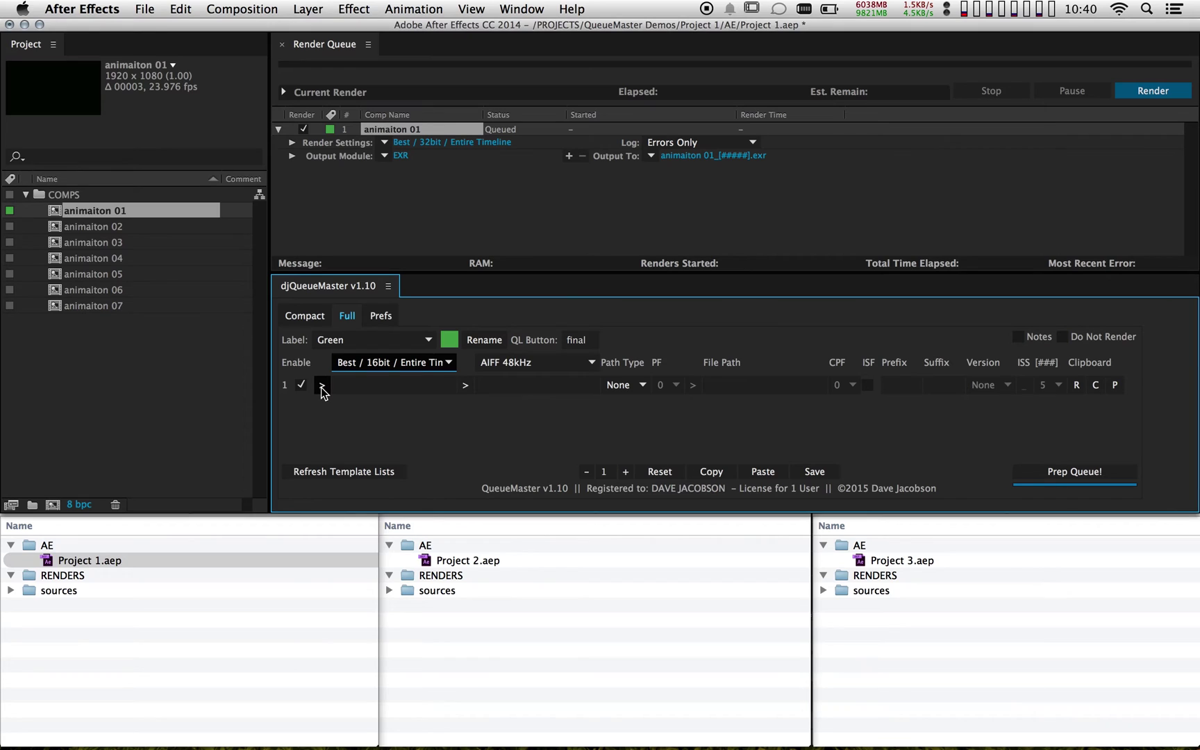
{"action": "left_click", "coordinate": [322, 386]}
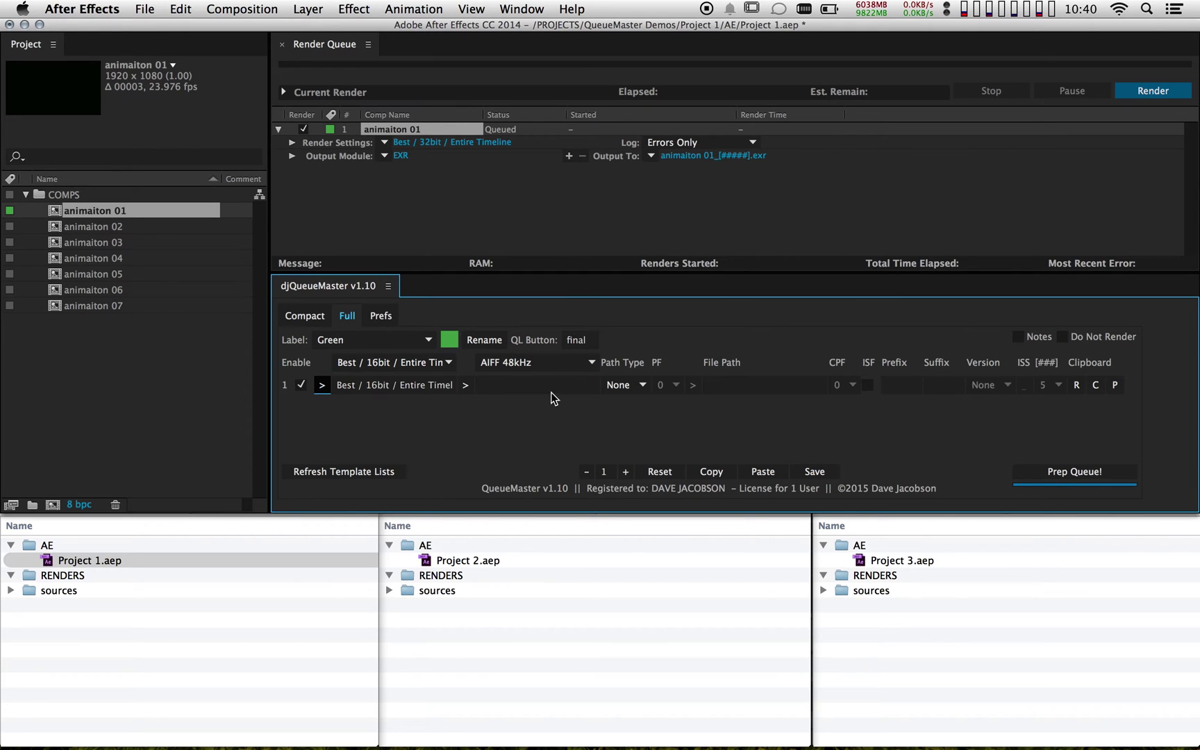
Assign the ProRes 4444 output module template to row 1 and prep the queue
{"action": "left_click", "coordinate": [520, 364]}
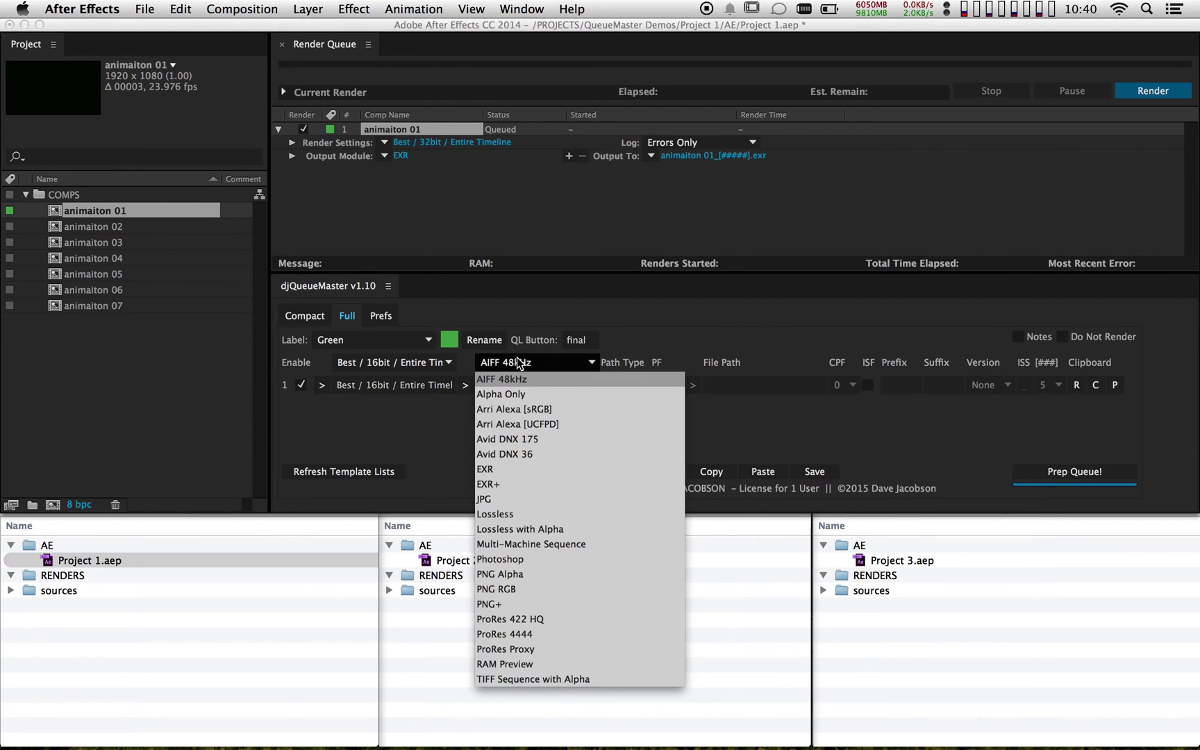
{"action": "left_click", "coordinate": [516, 640]}
{"action": "left_click", "coordinate": [465, 385]}
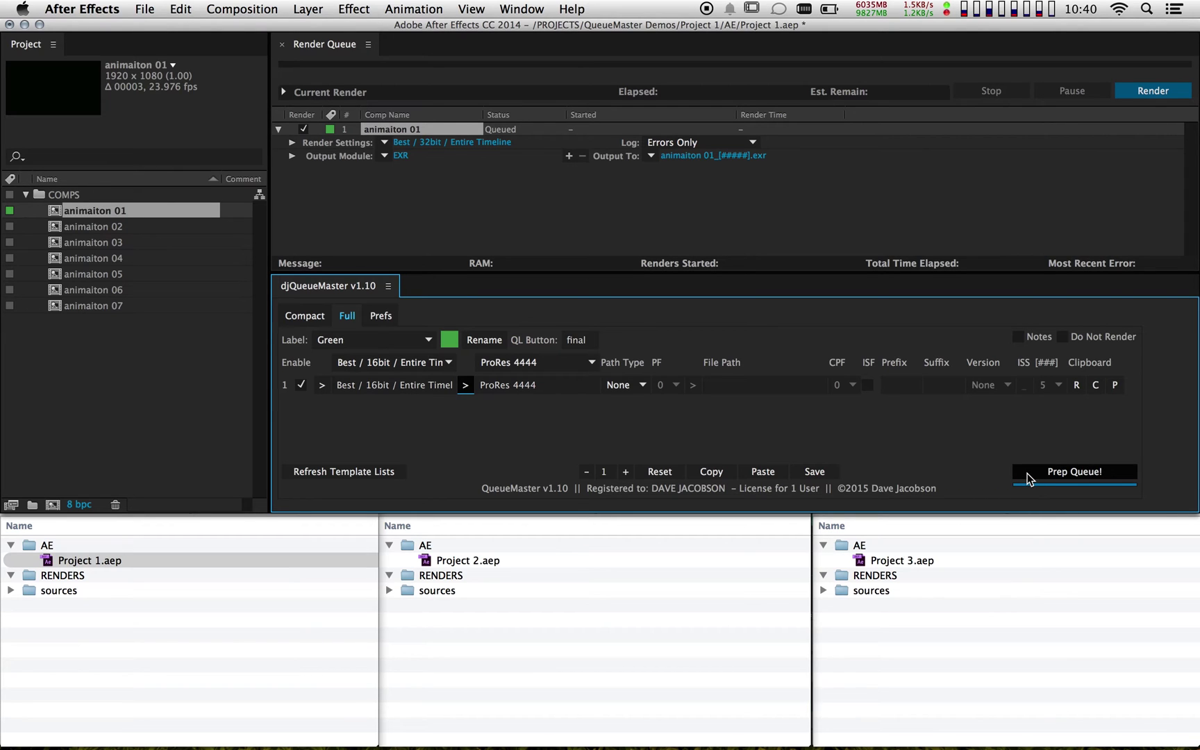
{"action": "left_click", "coordinate": [1028, 478]}
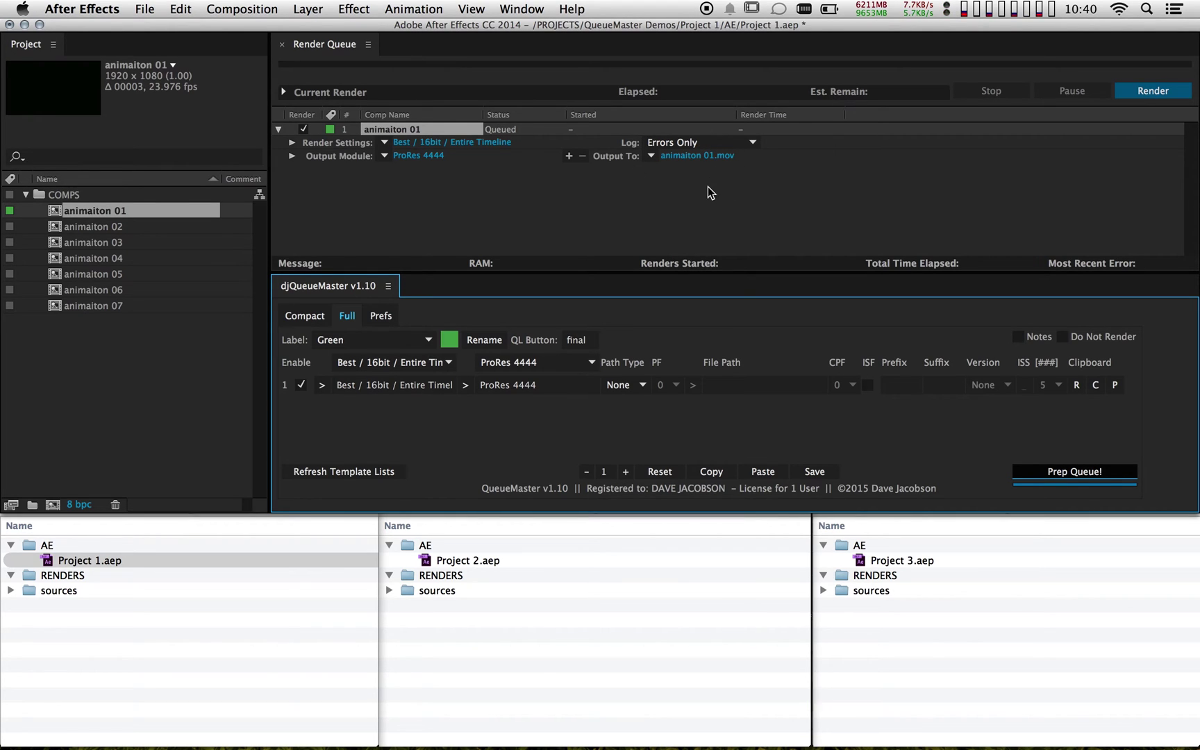
Set row 1's path type to Relative, and prep and render the queue
{"action": "left_click", "coordinate": [624, 385]}
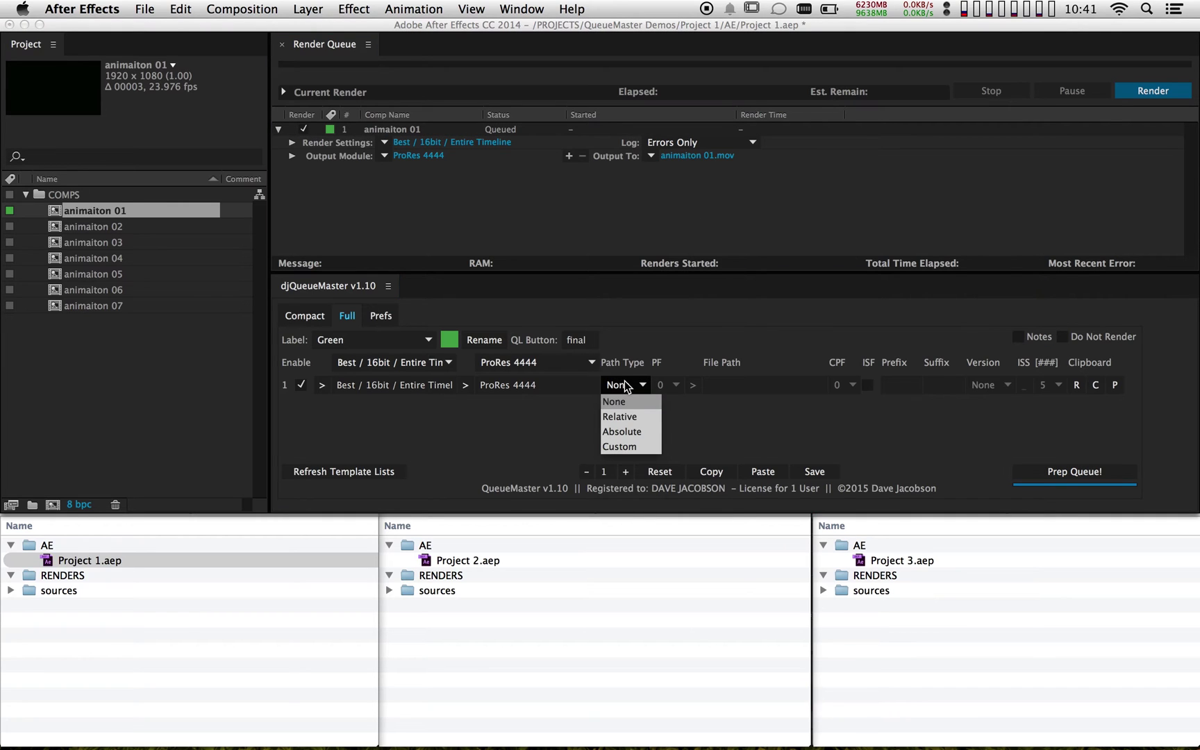
{"action": "left_click", "coordinate": [620, 417]}
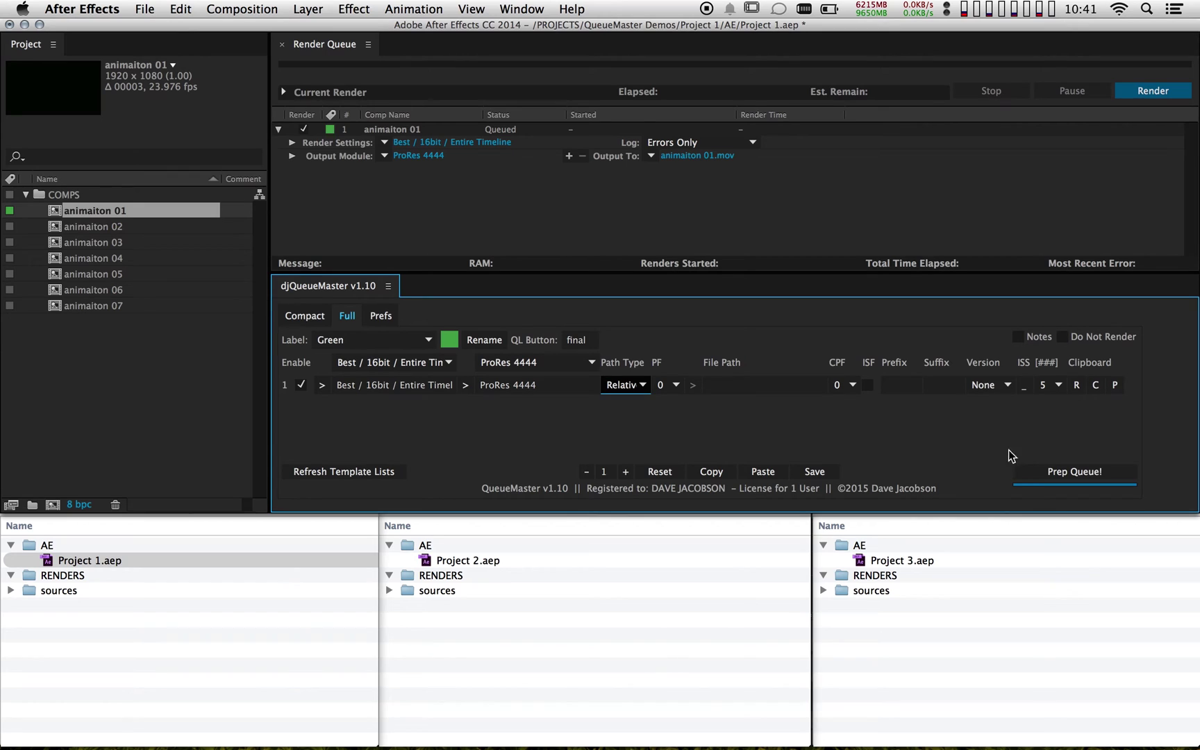
{"action": "left_click", "coordinate": [1029, 472]}
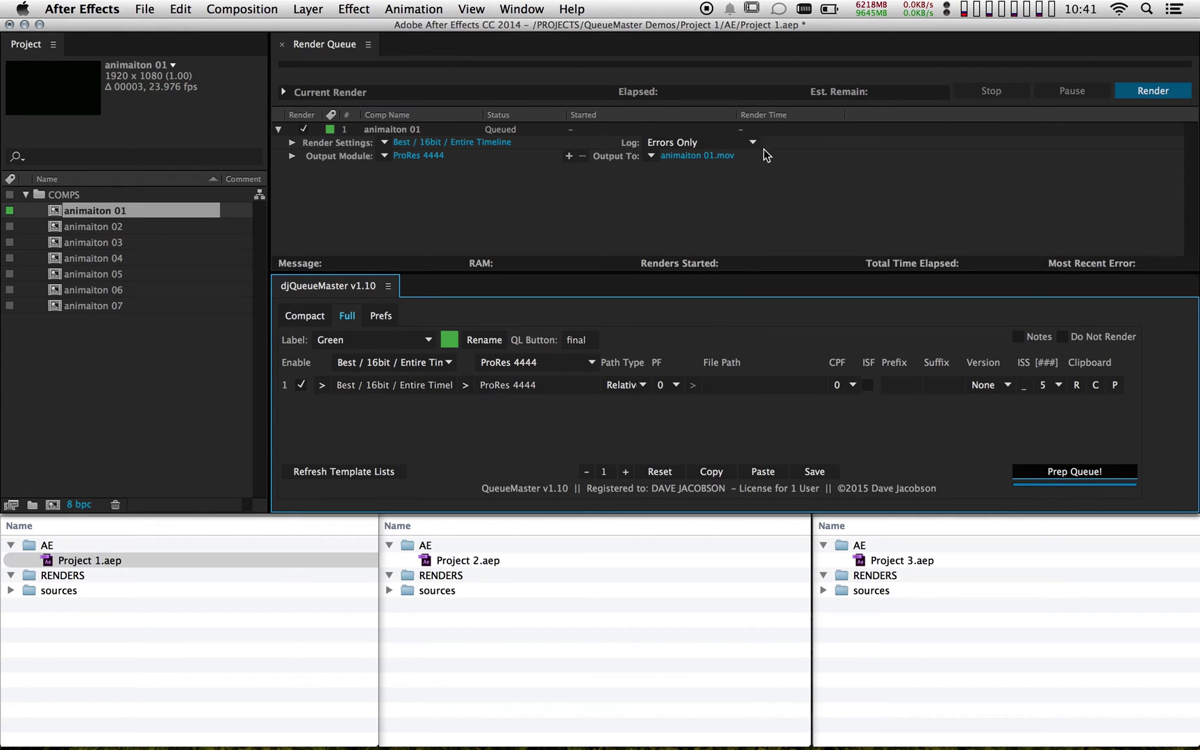
{"action": "left_click", "coordinate": [1153, 91]}
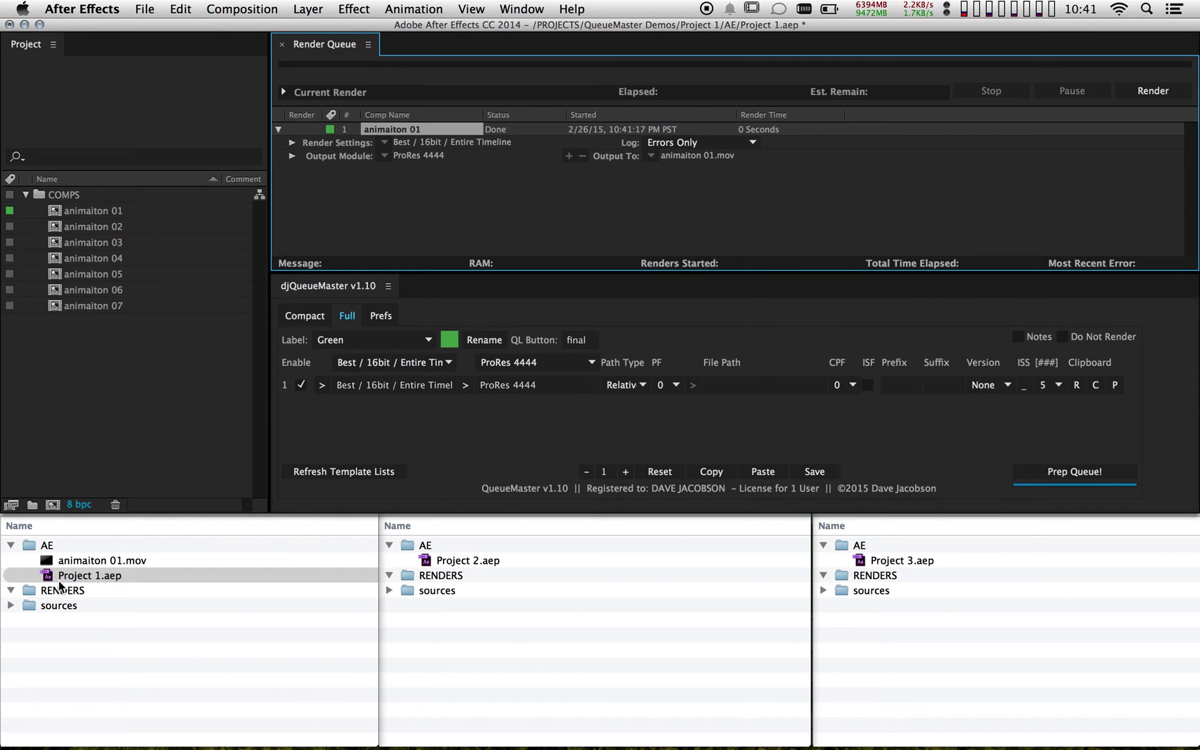
Set the PF value of row 1 to 1
{"action": "left_click", "coordinate": [658, 371]}
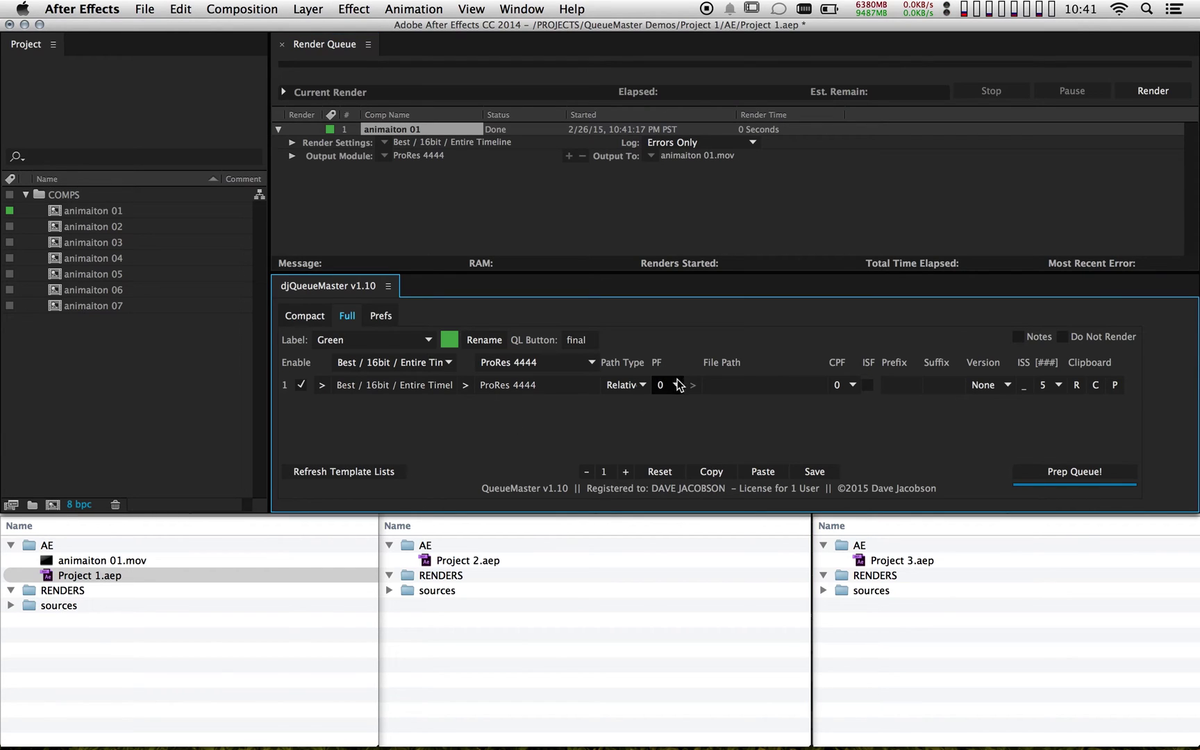
{"action": "left_click", "coordinate": [673, 385]}
{"action": "left_click", "coordinate": [663, 414]}
Duplicate the finished animaiton 01 render item, and prep and render the new copy
{"action": "left_click", "coordinate": [407, 132]}
{"action": "key", "text": "super+d"}
{"action": "left_click", "coordinate": [1071, 471]}
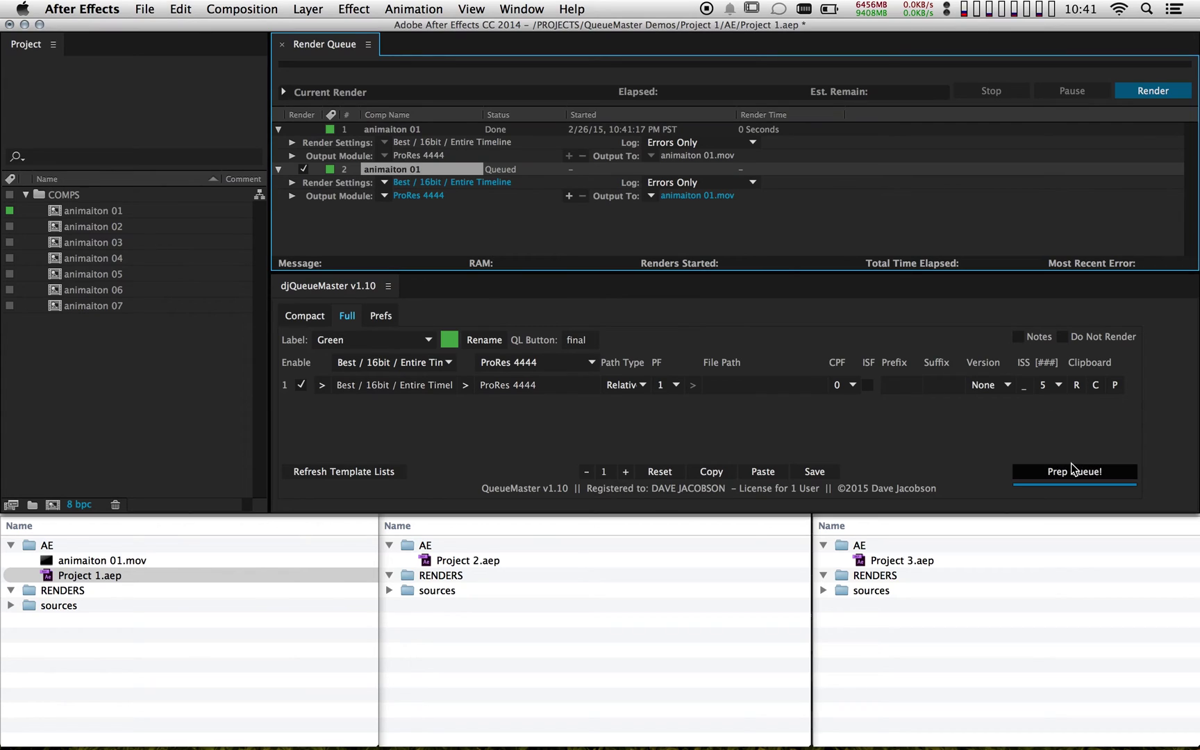
{"action": "left_click", "coordinate": [1153, 90]}
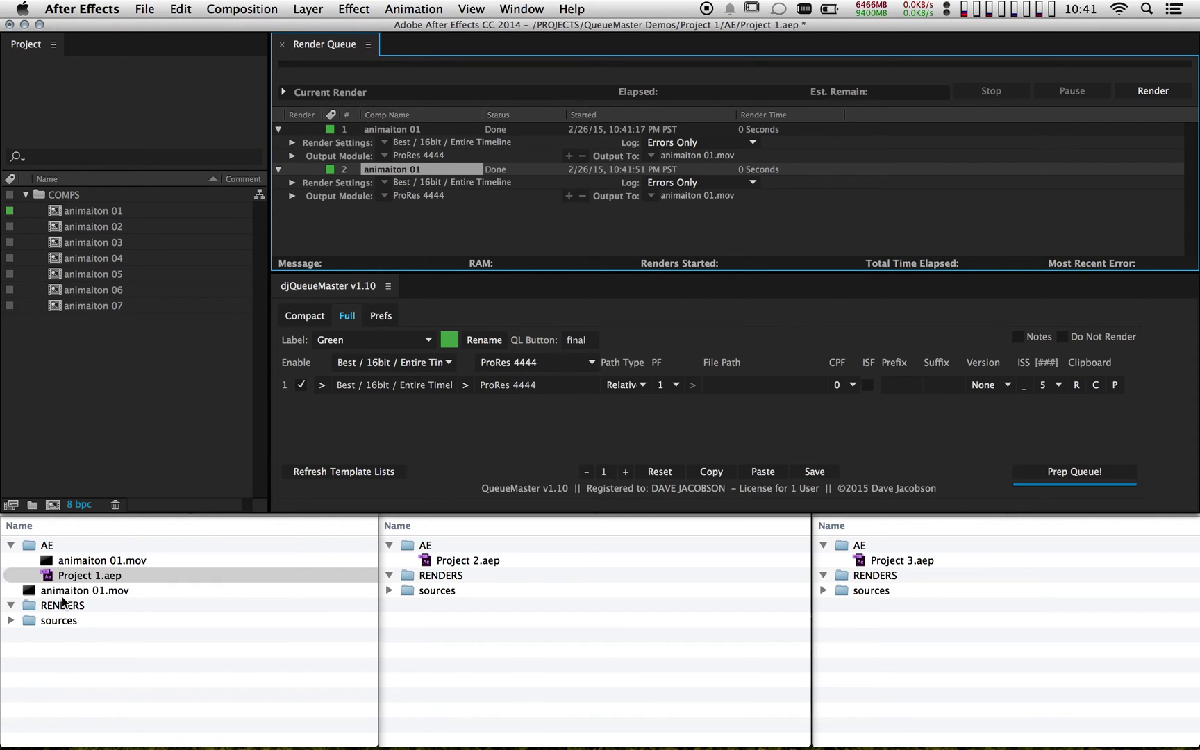
Switch to Finder and delete both rendered animaiton 01.mov files from the Project 1 folder
{"action": "left_click", "coordinate": [87, 591]}
{"action": "left_click", "coordinate": [102, 592]}
{"action": "left_click_drag", "start_coordinate": [102, 572], "coordinate": [70, 576]}
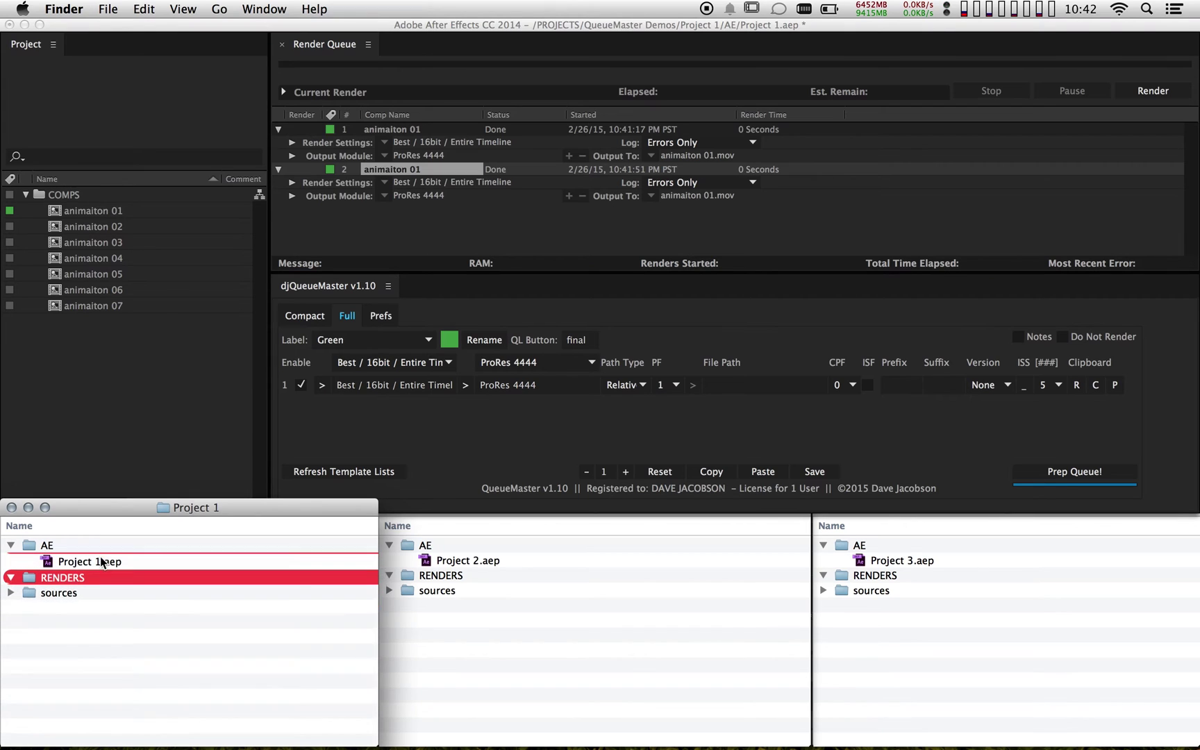
Return to After Effects and set row 1's file path to RENDERS
{"action": "left_click", "coordinate": [718, 386]}
{"action": "type", "text": "RENDER"}
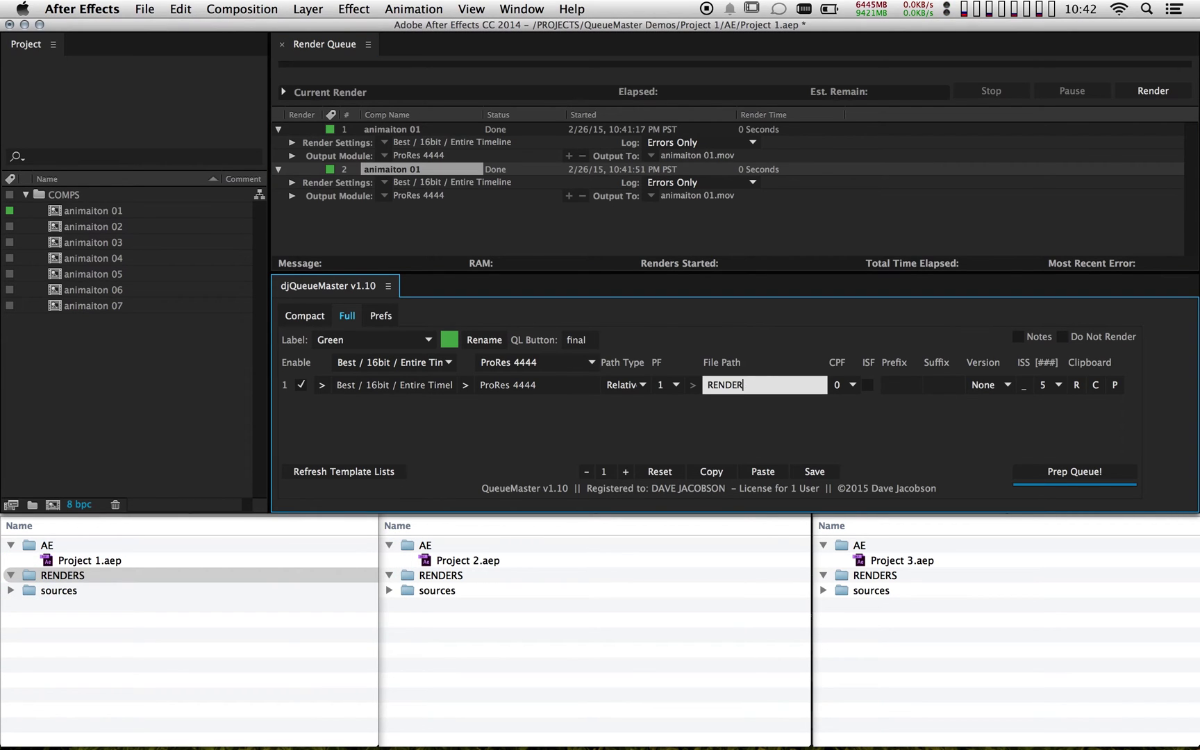
{"action": "type", "text": "S"}
{"action": "key", "text": "Return"}
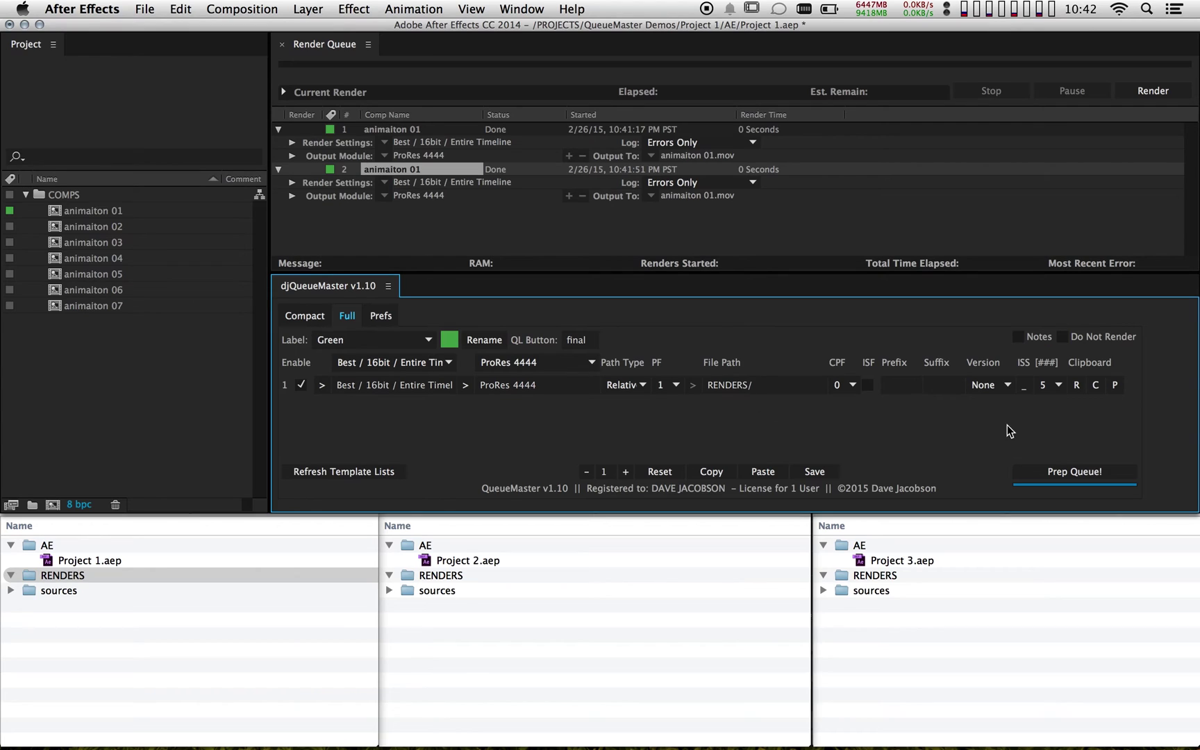
Duplicate the last animaiton 01 render item, prep the queue and render the copy into the RENDERS folder
{"action": "key", "text": "super+d"}
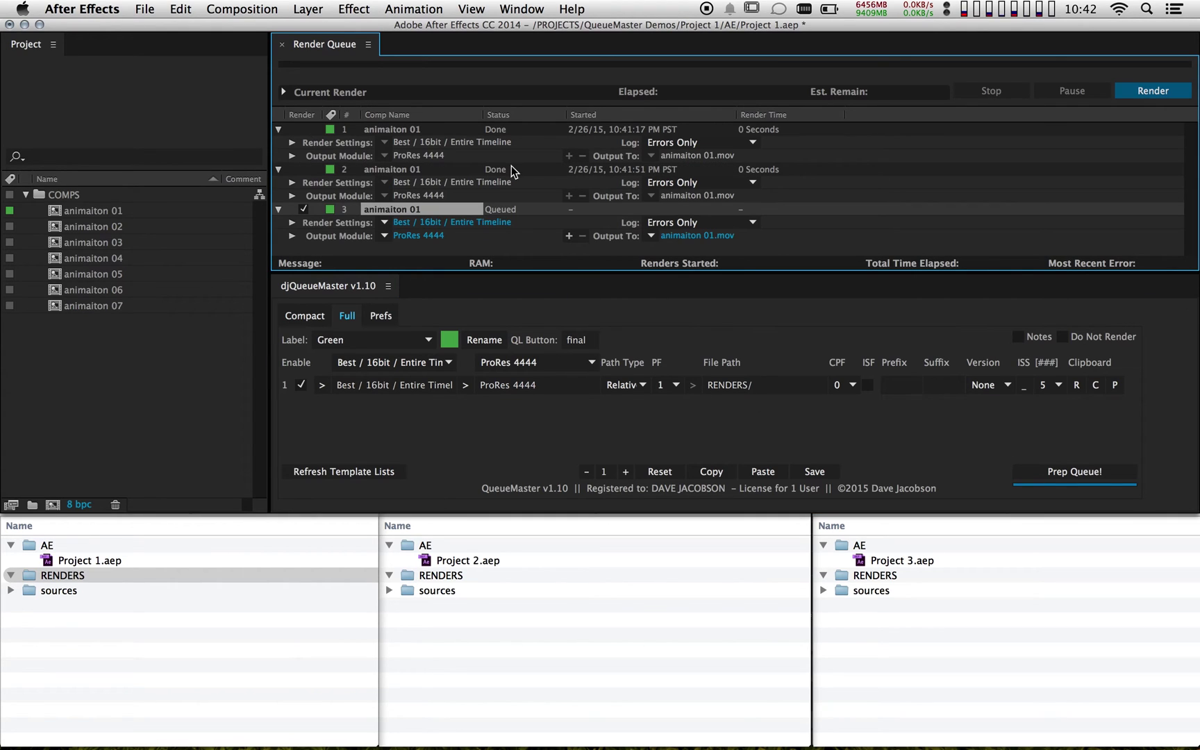
{"action": "left_click", "coordinate": [1063, 473]}
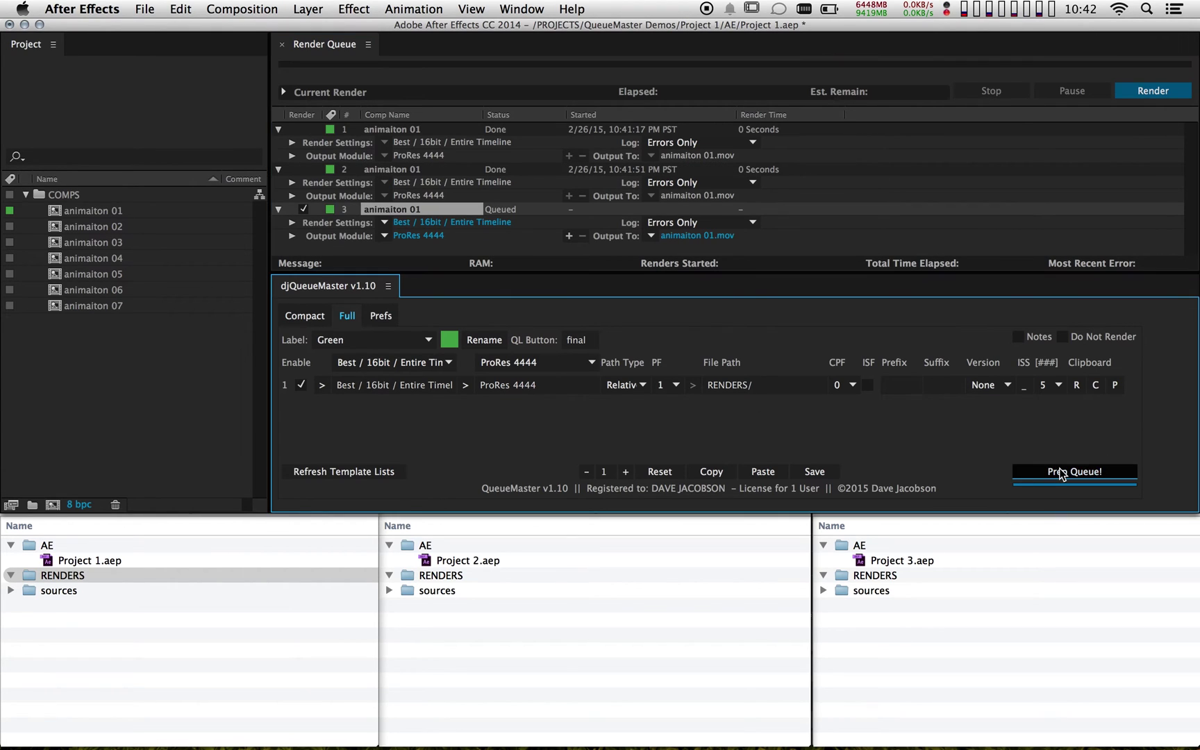
{"action": "left_click", "coordinate": [1133, 93]}
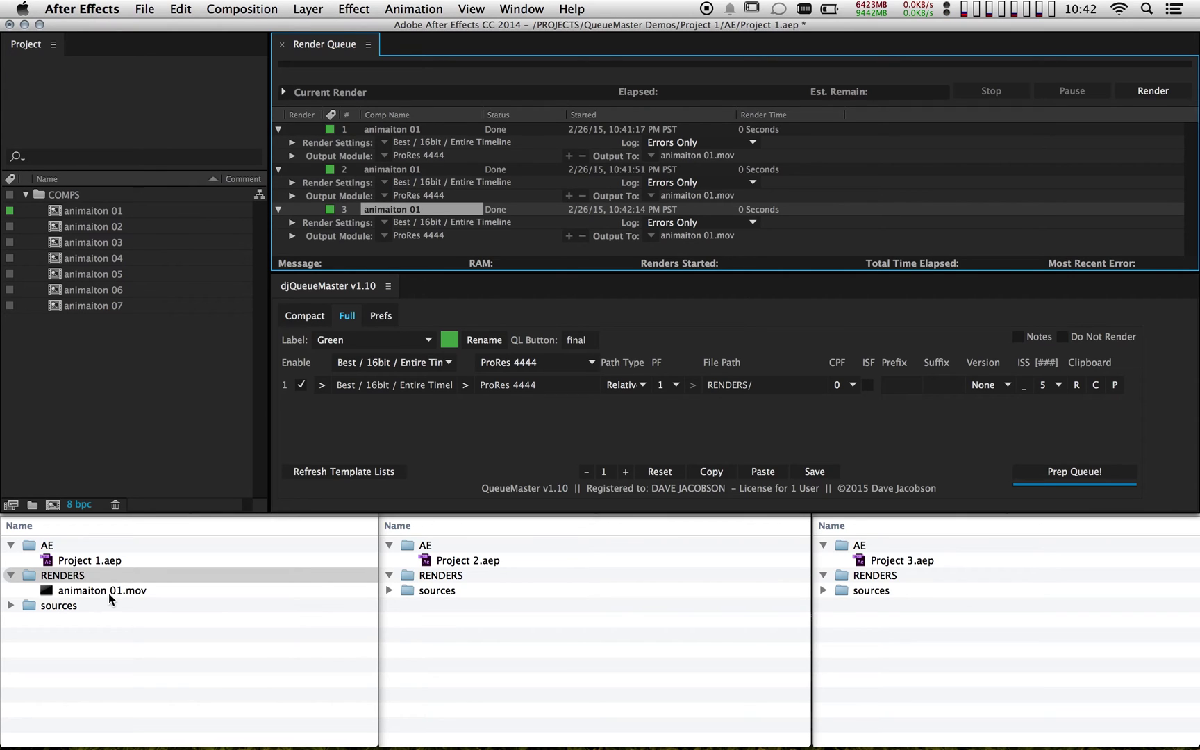
Set the version numbering of row 1 in the Green label preset to v01
{"action": "left_click", "coordinate": [1092, 446]}
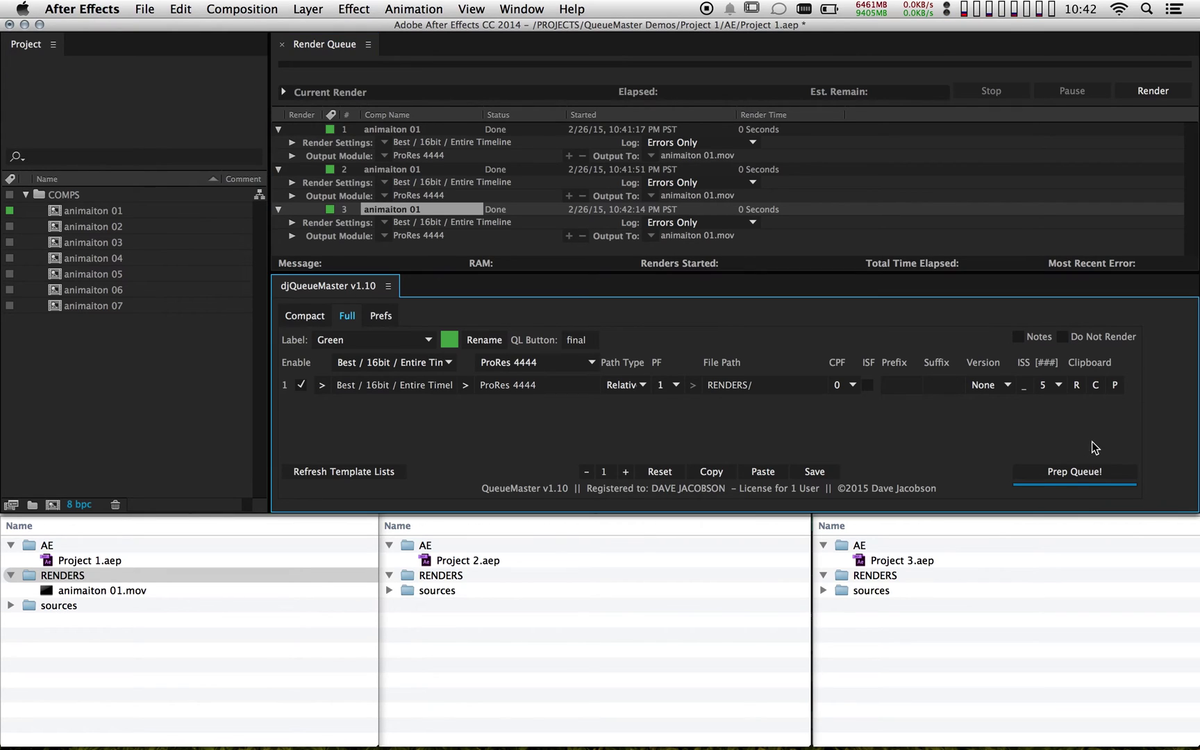
{"action": "left_click", "coordinate": [990, 384]}
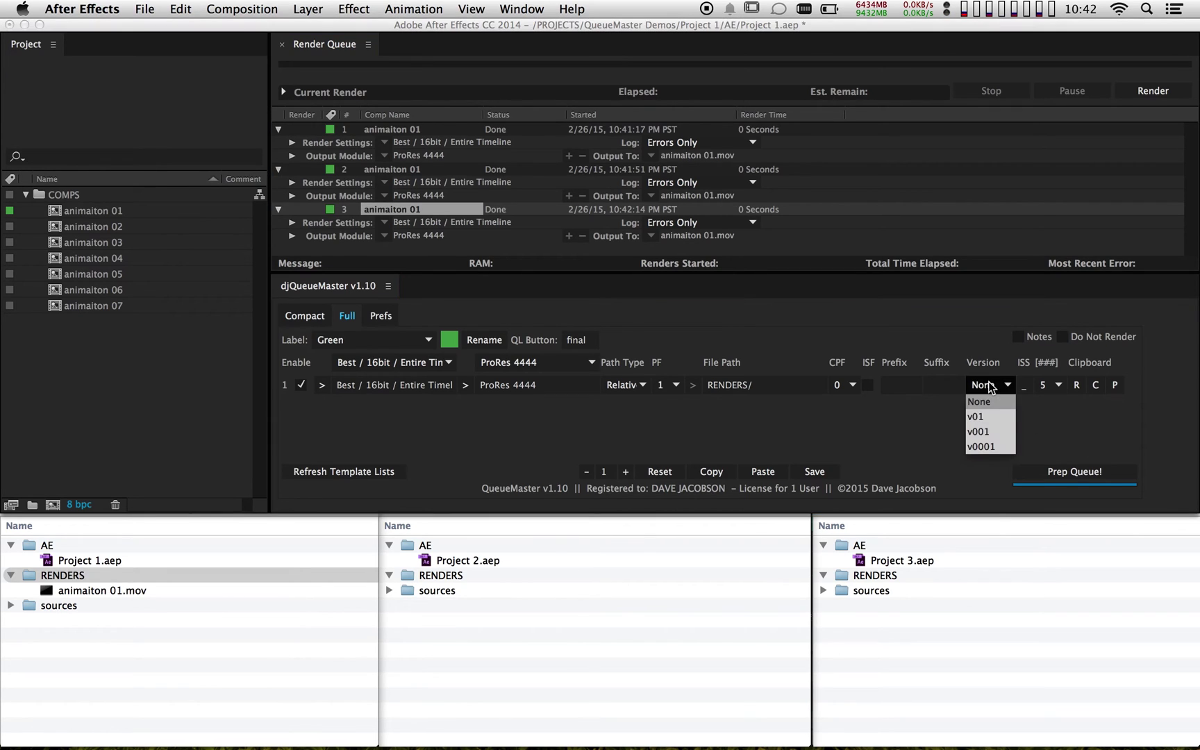
{"action": "left_click", "coordinate": [990, 420]}
Clear the render queue, add the animaiton 01 comp to it again and prep the queue
{"action": "left_click", "coordinate": [393, 211]}
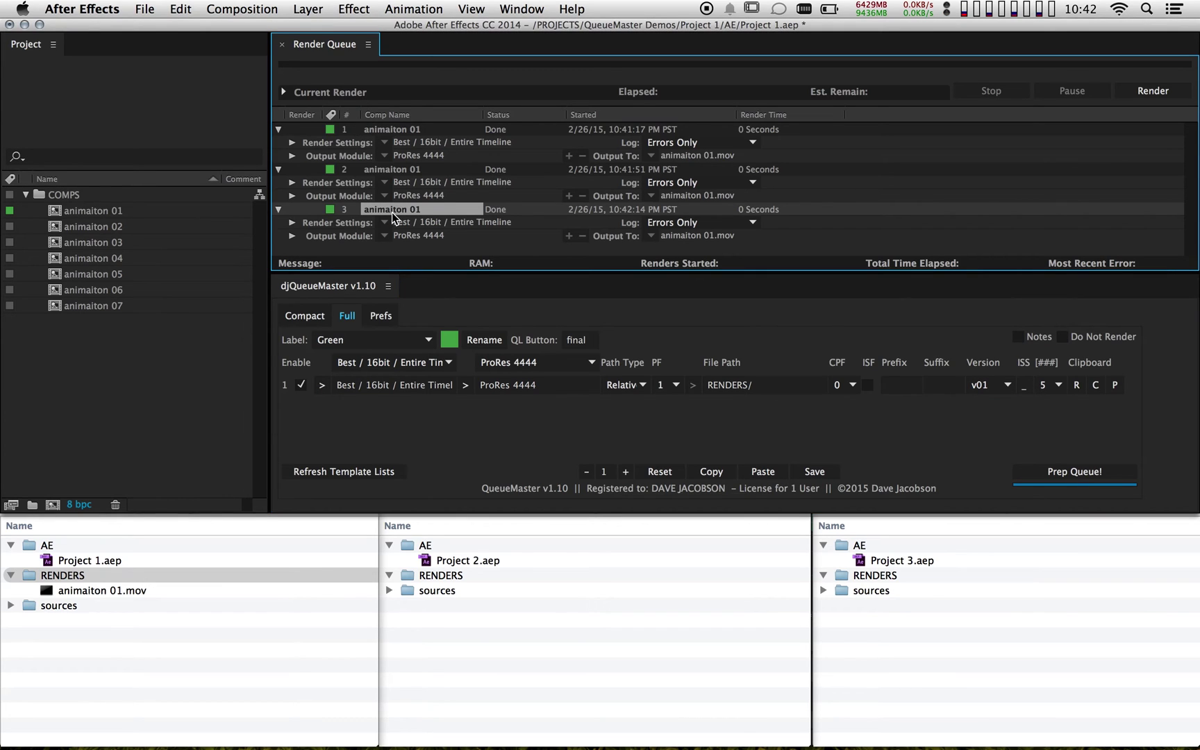
{"action": "key", "text": "super+a"}
{"action": "key", "text": "BackSpace"}
{"action": "left_click_drag", "start_coordinate": [65, 212], "coordinate": [430, 199]}
{"action": "left_click", "coordinate": [1040, 473]}
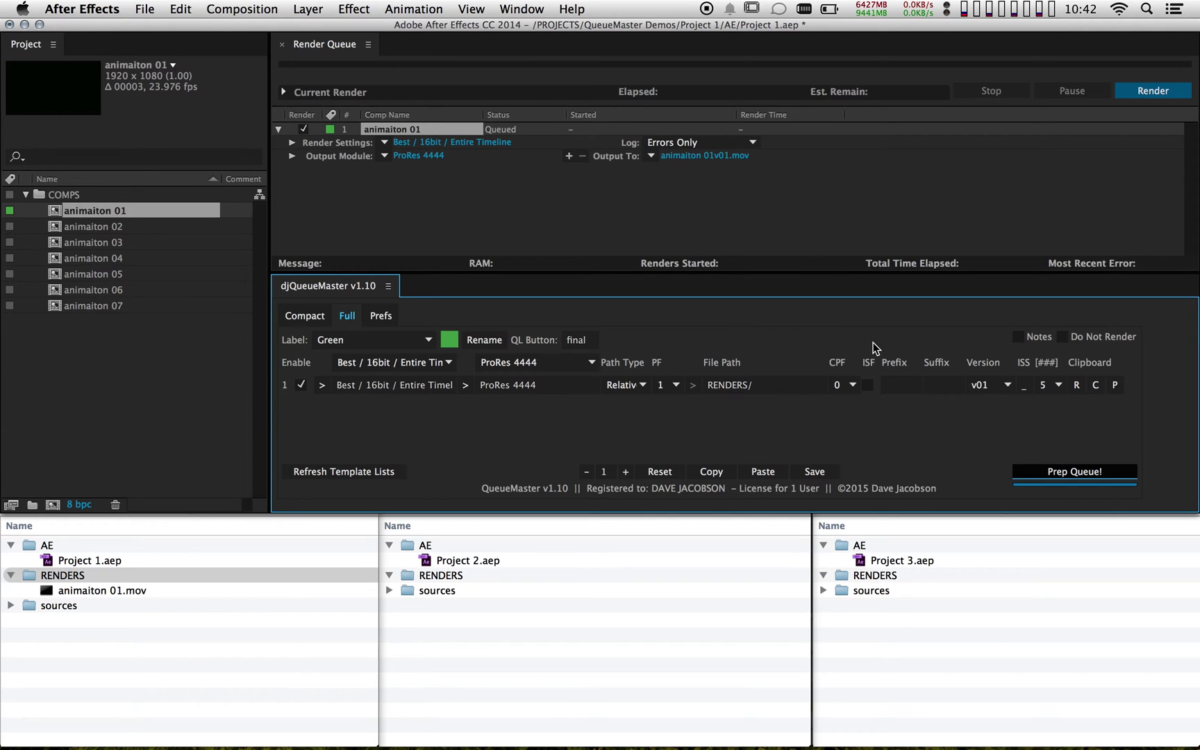
Set row 1's suffix to a single space, and prep and render animaiton 01 again
{"action": "left_click", "coordinate": [939, 386]}
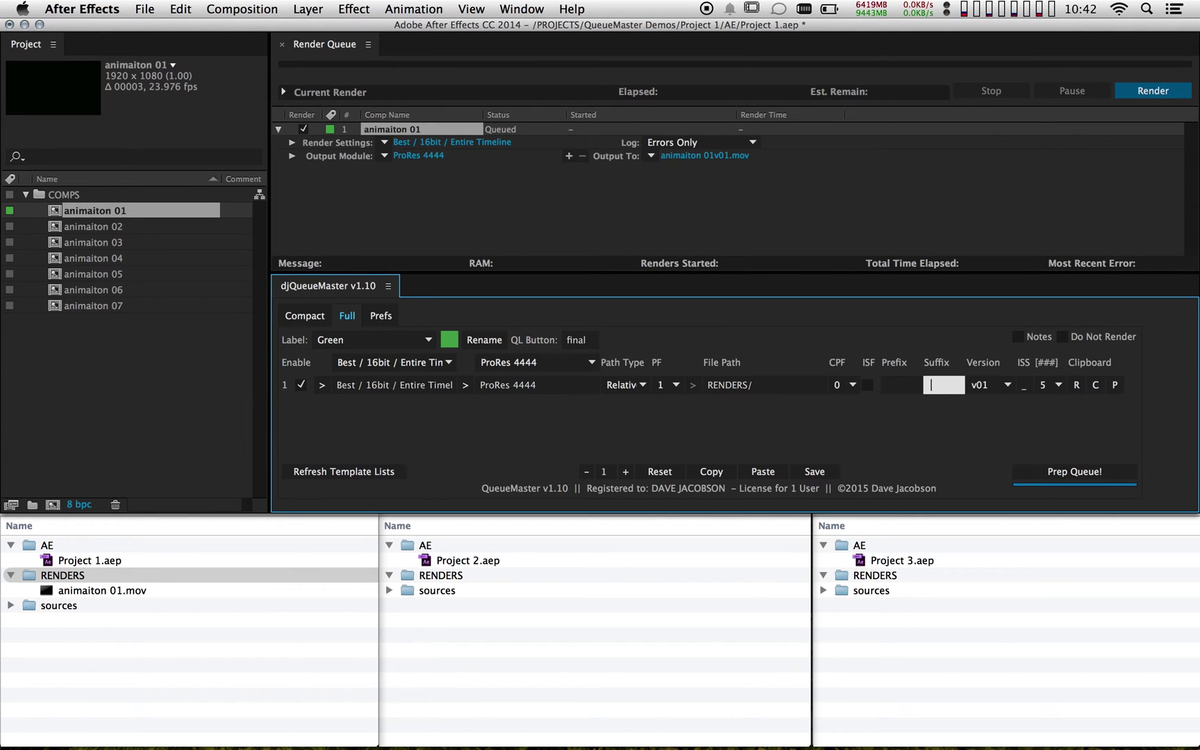
{"action": "key", "text": "Return"}
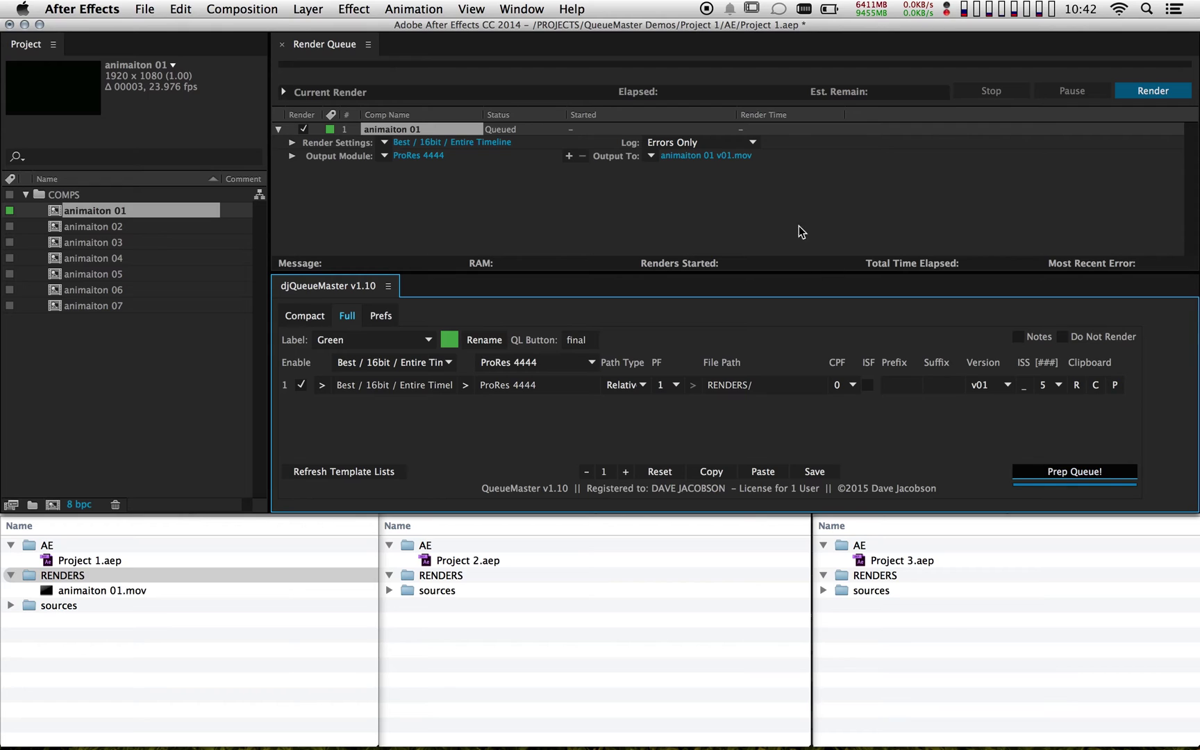
{"action": "left_click", "coordinate": [1123, 92]}
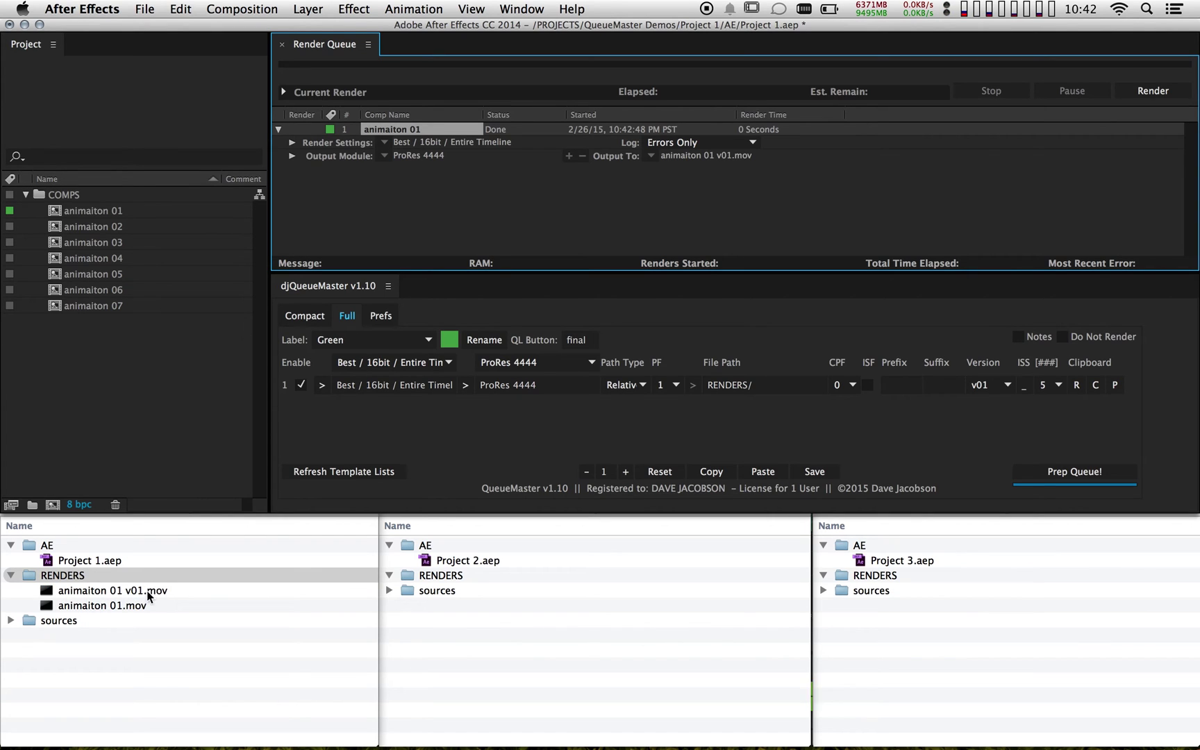
Switch to Finder and delete animaiton 01.mov from Project 1's RENDERS folder
{"action": "left_click", "coordinate": [95, 606]}
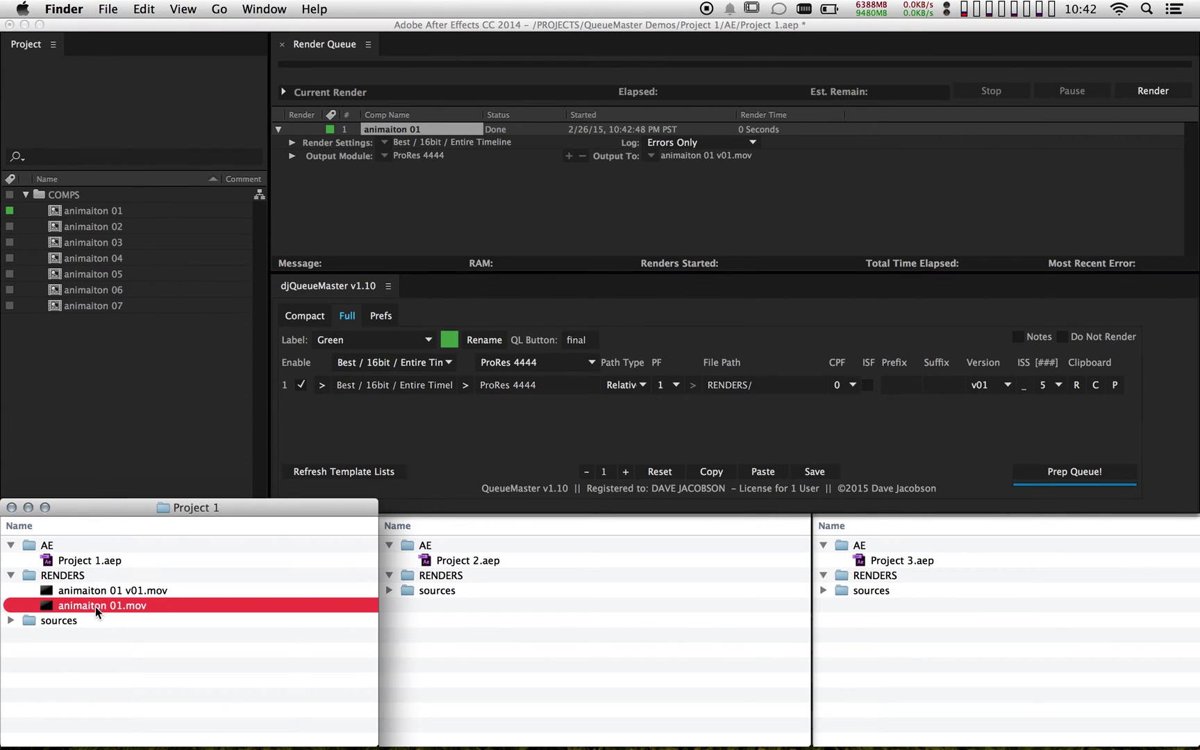
{"action": "key", "text": "super+BackSpace"}
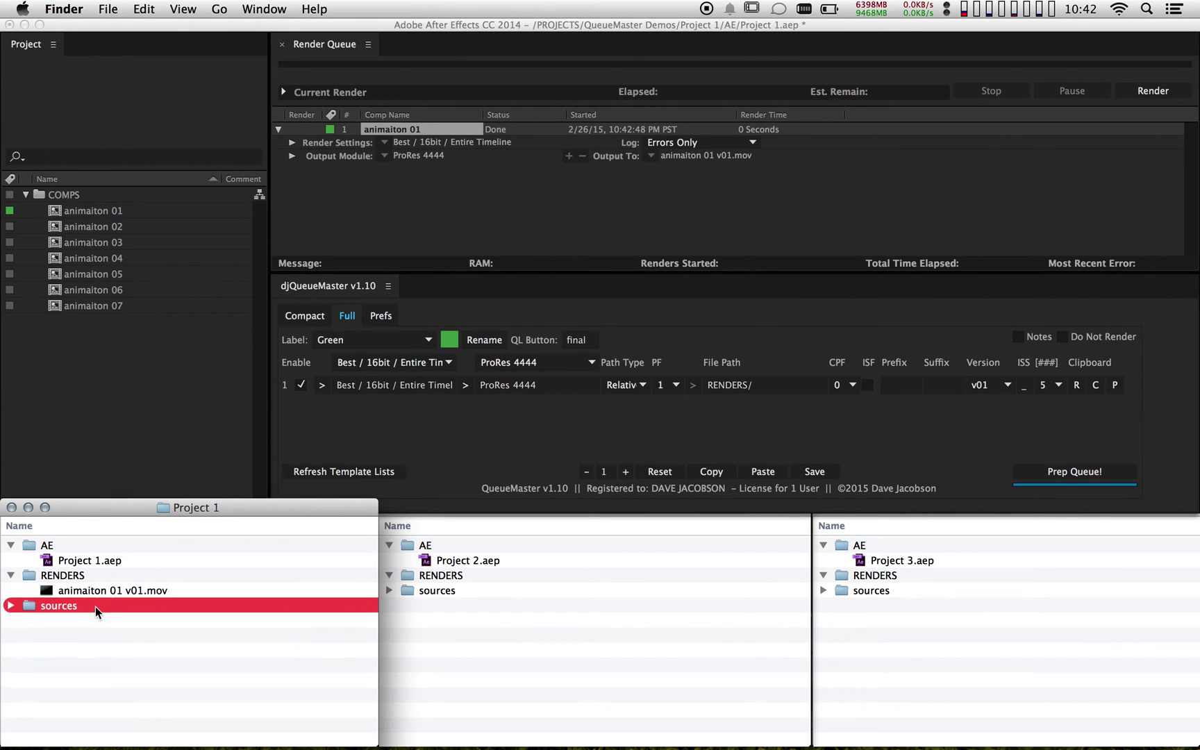
Return to After Effects, duplicate the finished animaiton 01 render item, and prep and render the copy
{"action": "left_click", "coordinate": [372, 135]}
{"action": "key", "text": "super+d"}
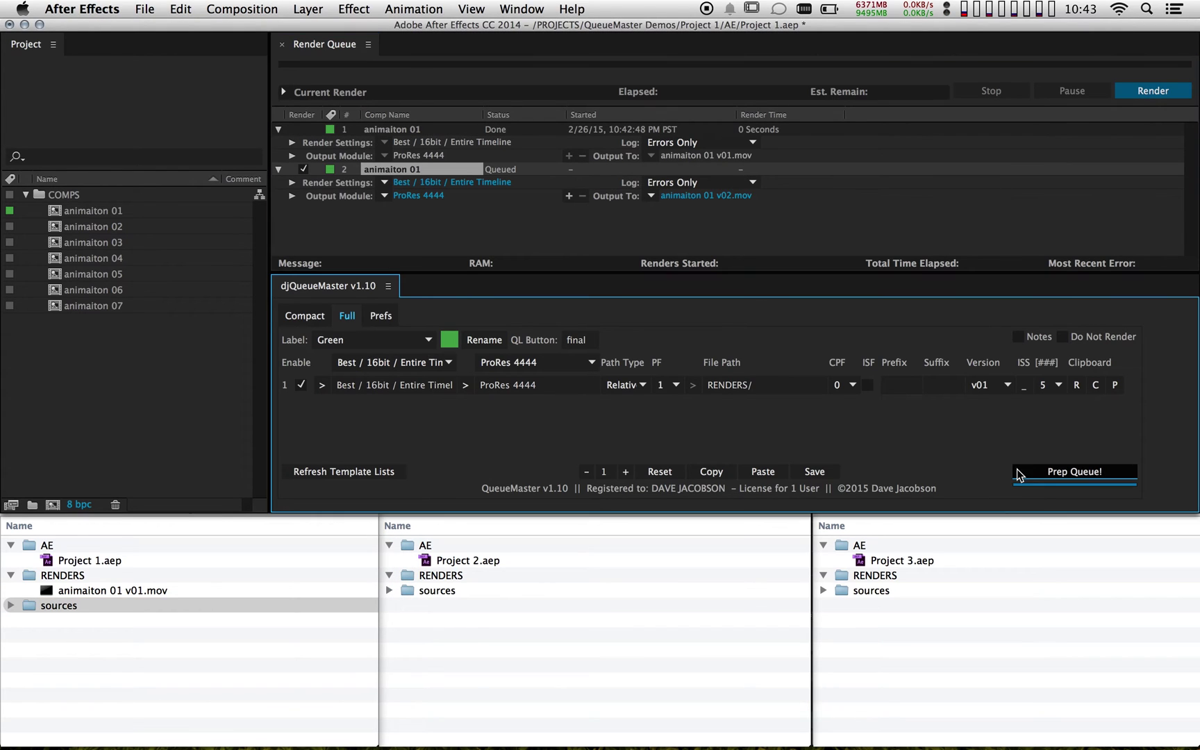
{"action": "left_click", "coordinate": [1152, 90]}
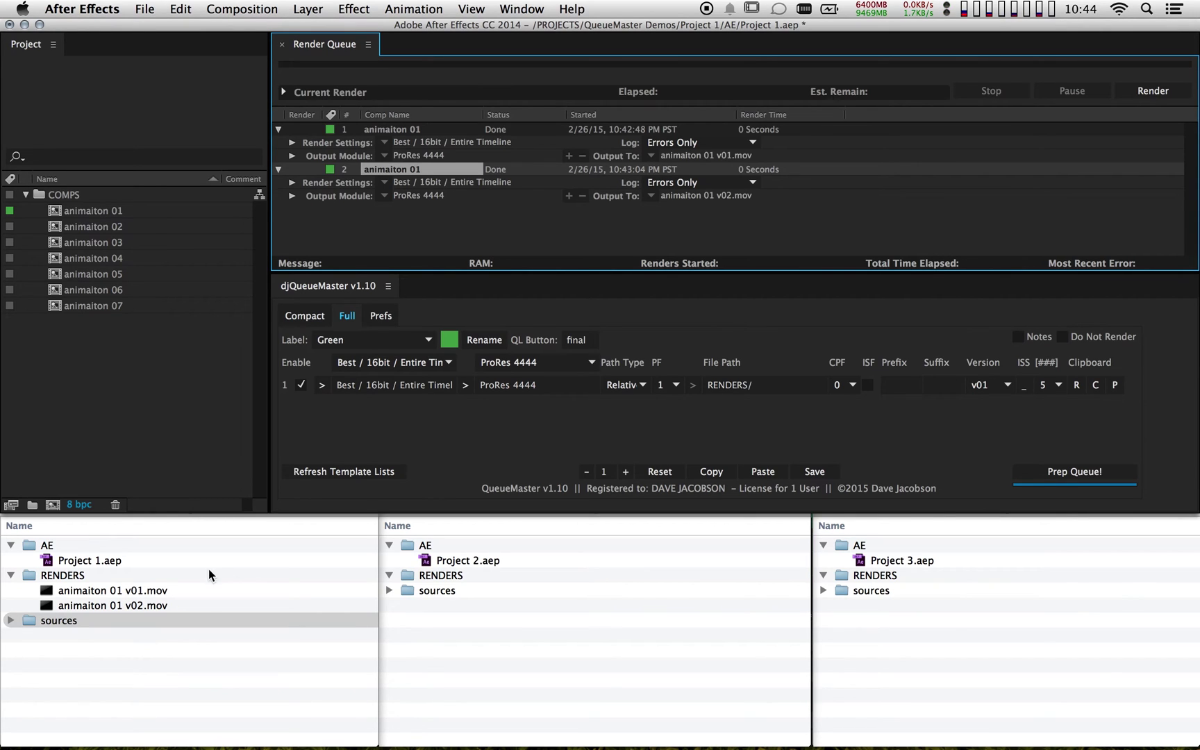
Name the Cyan label's QL button apprv and check it among the quick labels in the compact view
{"action": "left_click", "coordinate": [353, 341]}
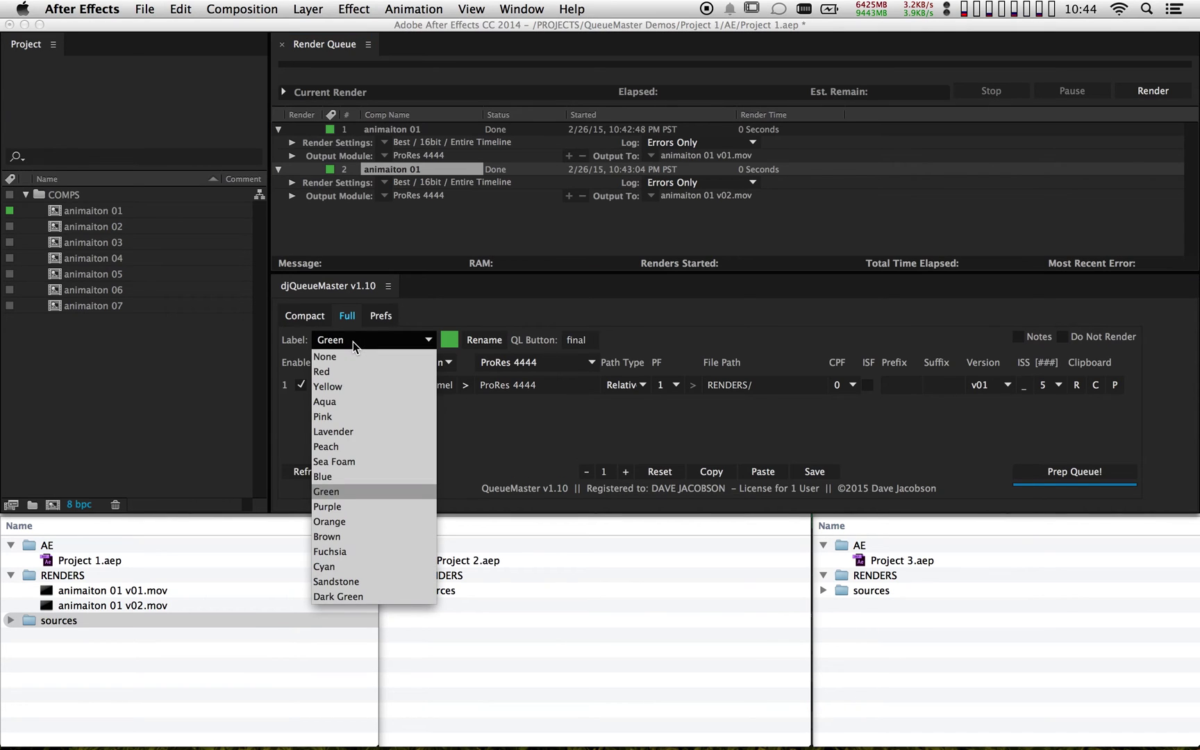
{"action": "left_click", "coordinate": [330, 568]}
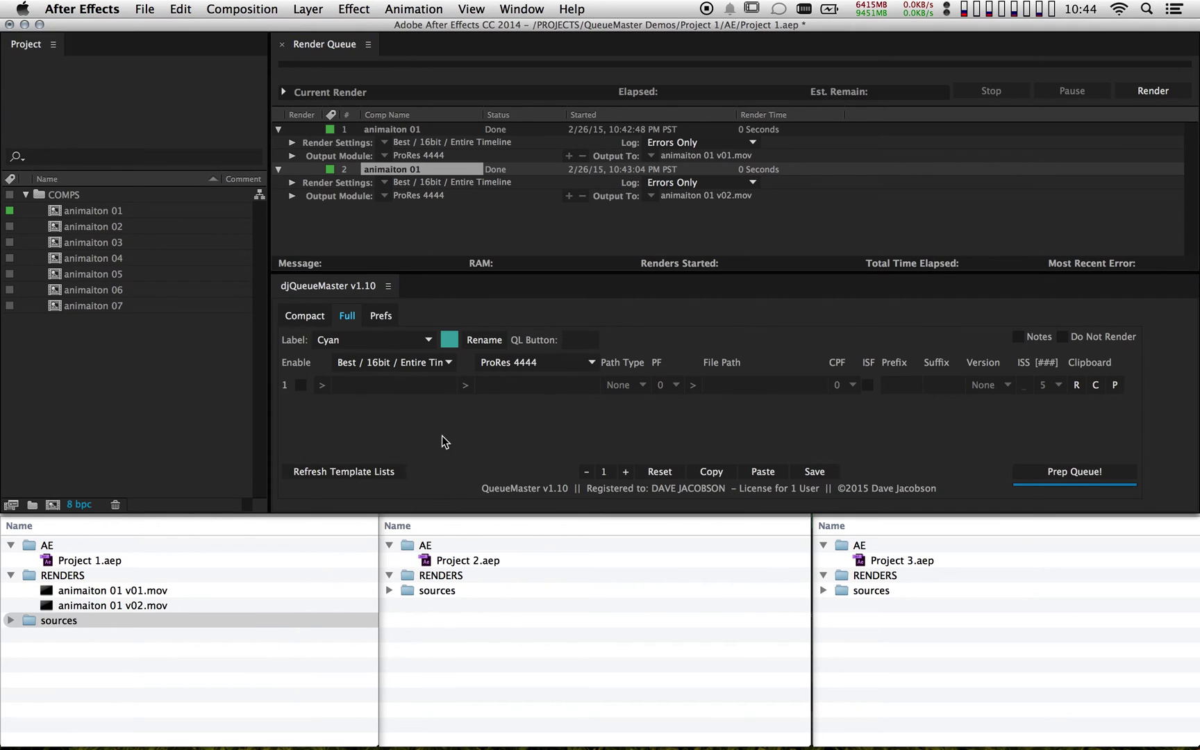
{"action": "left_click", "coordinate": [580, 340]}
{"action": "type", "text": "apprv"}
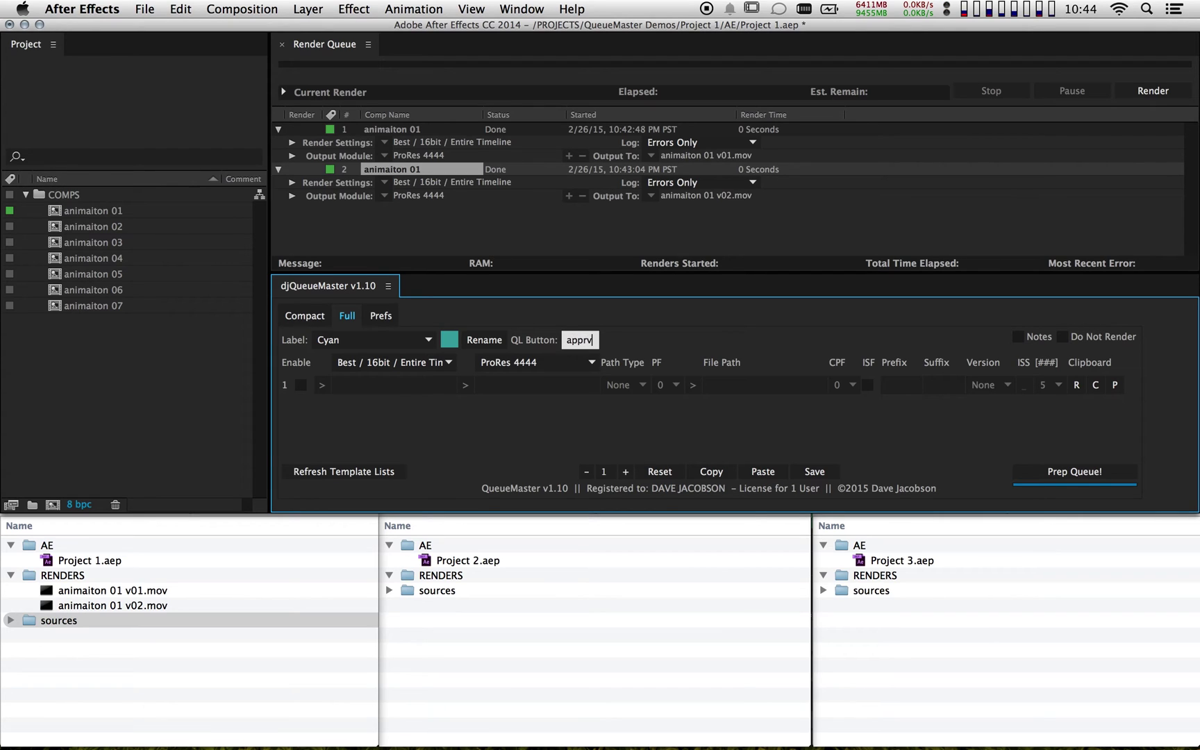
{"action": "key", "text": "Return"}
{"action": "left_click", "coordinate": [316, 322]}
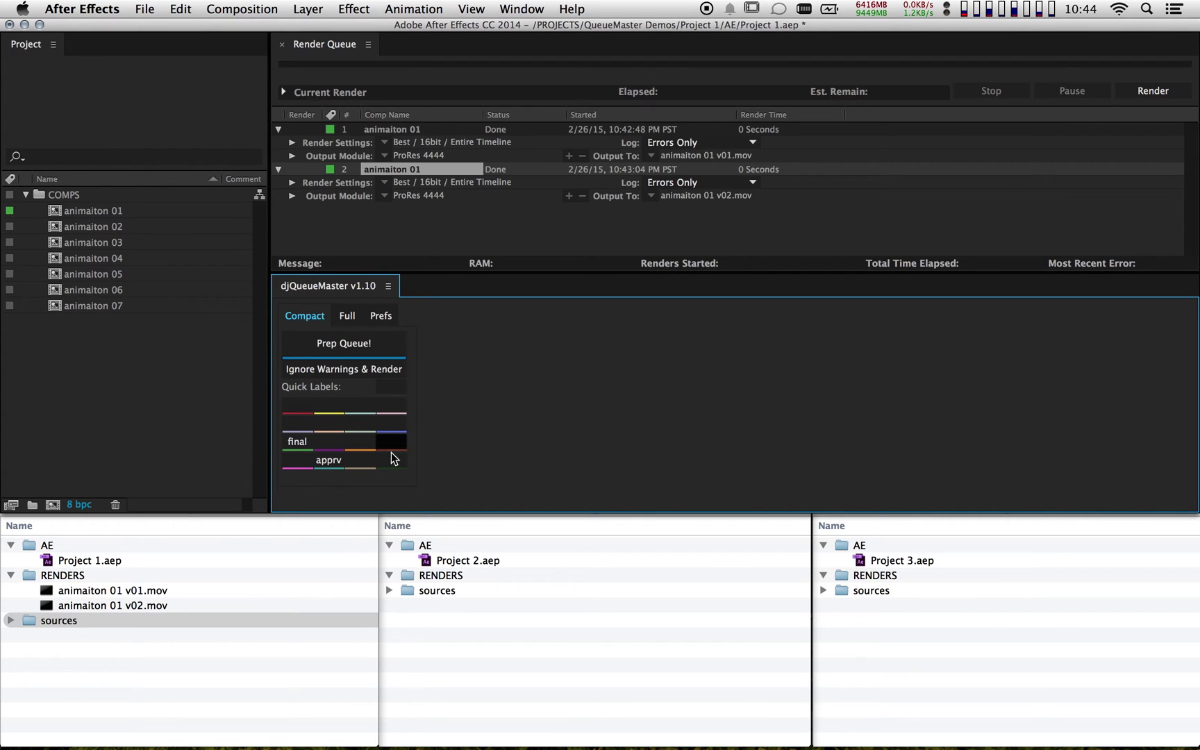
{"action": "left_click", "coordinate": [347, 316]}
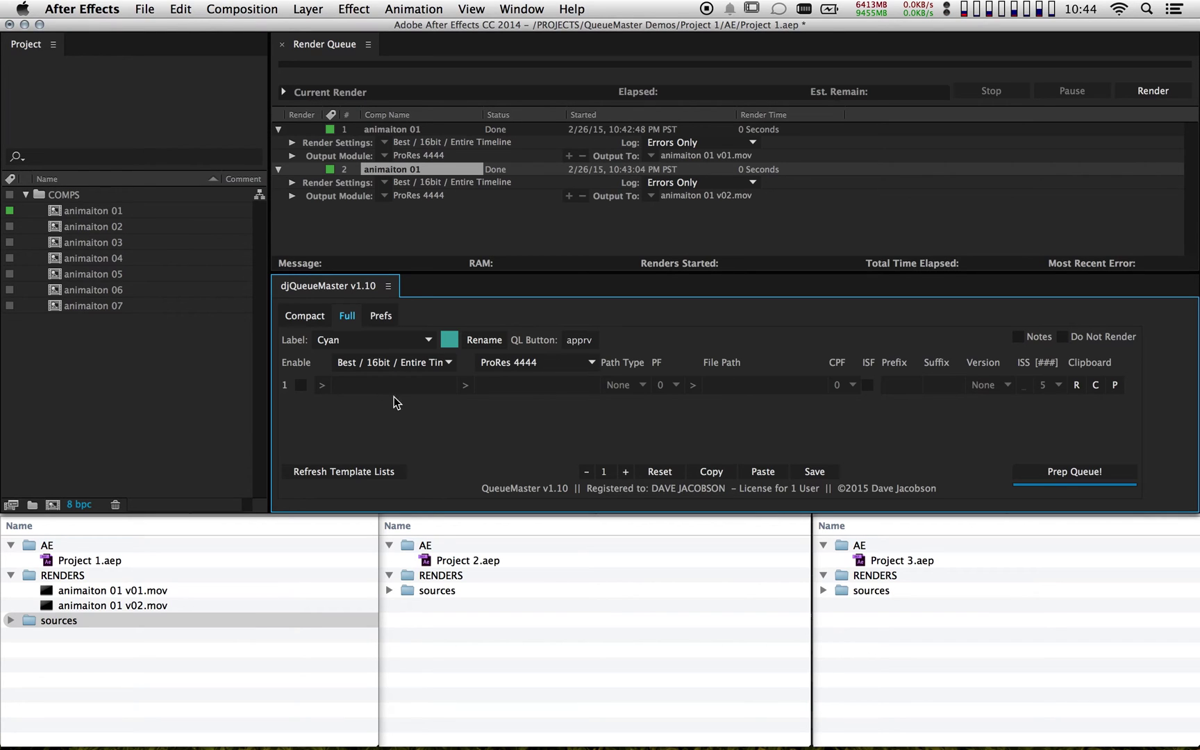
Copy the Green label's preset settings and paste them into the Cyan label
{"action": "left_click", "coordinate": [361, 342]}
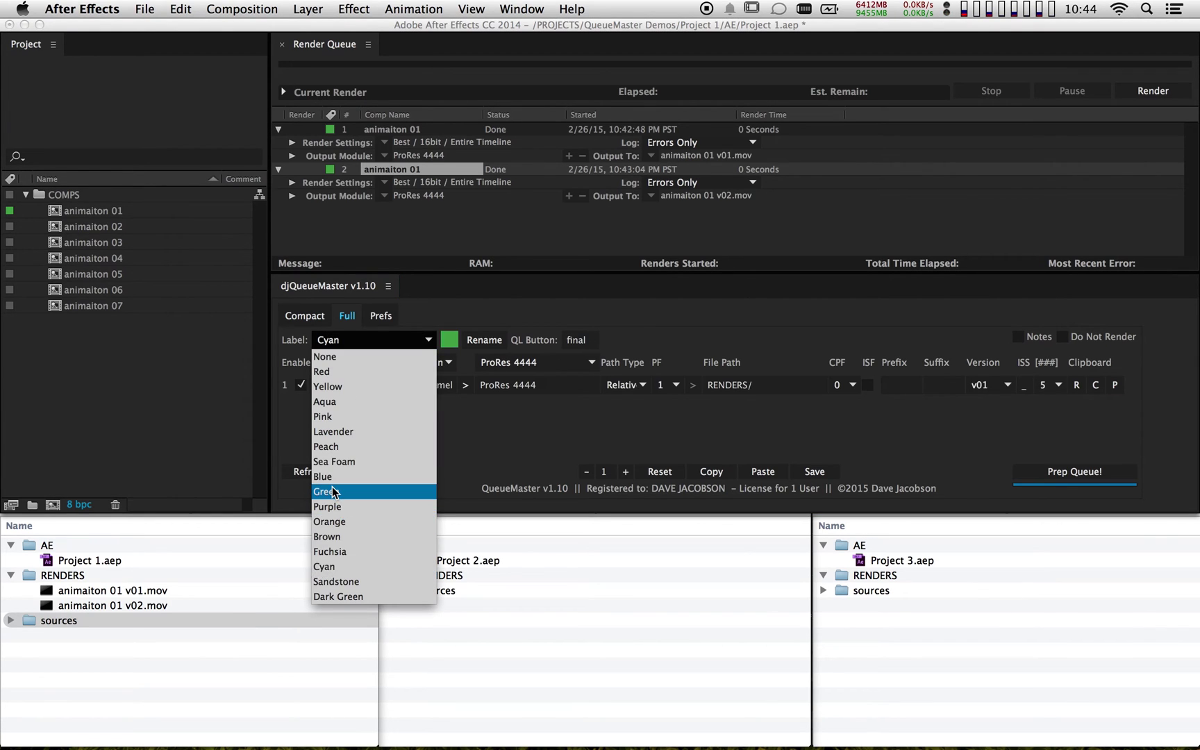
{"action": "left_click", "coordinate": [343, 491]}
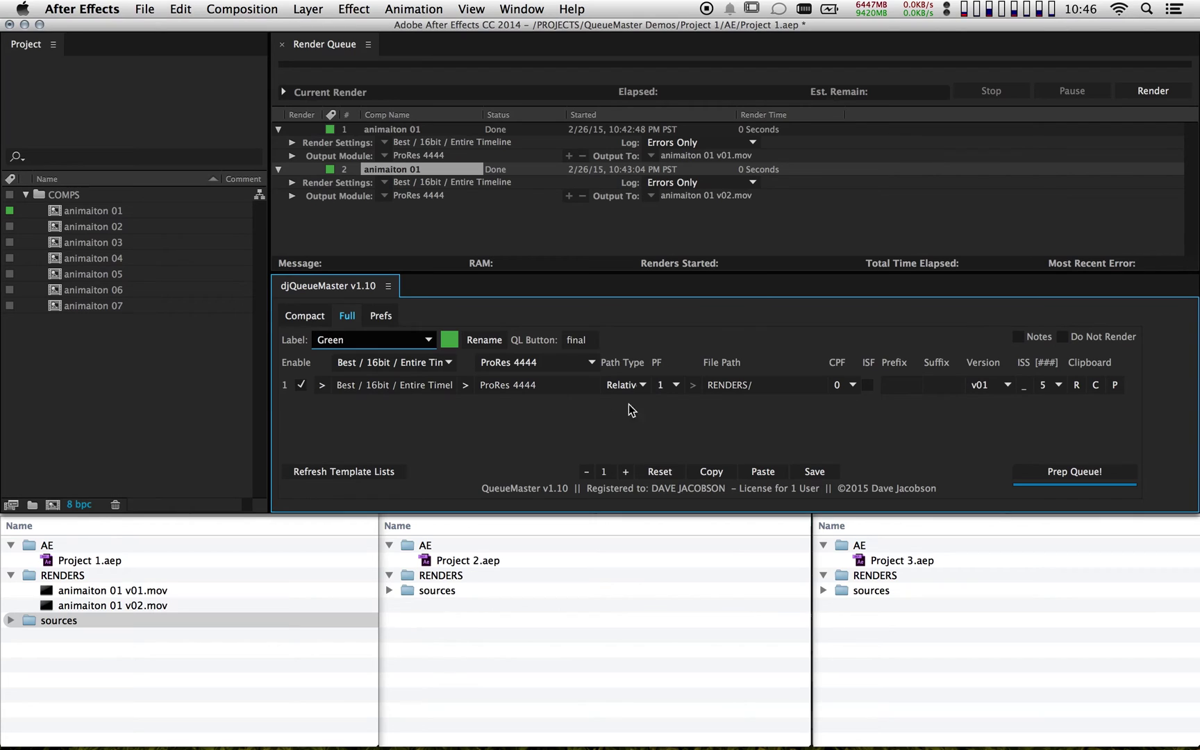
{"action": "left_click", "coordinate": [711, 472]}
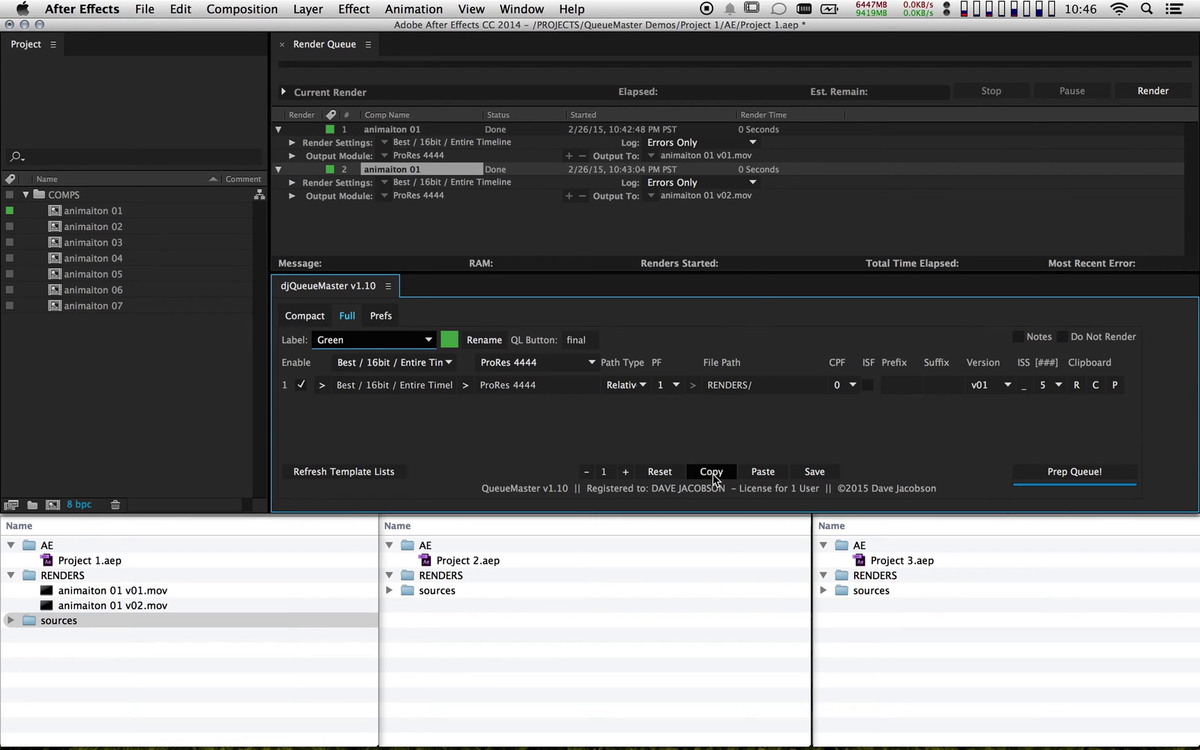
{"action": "left_click", "coordinate": [365, 341]}
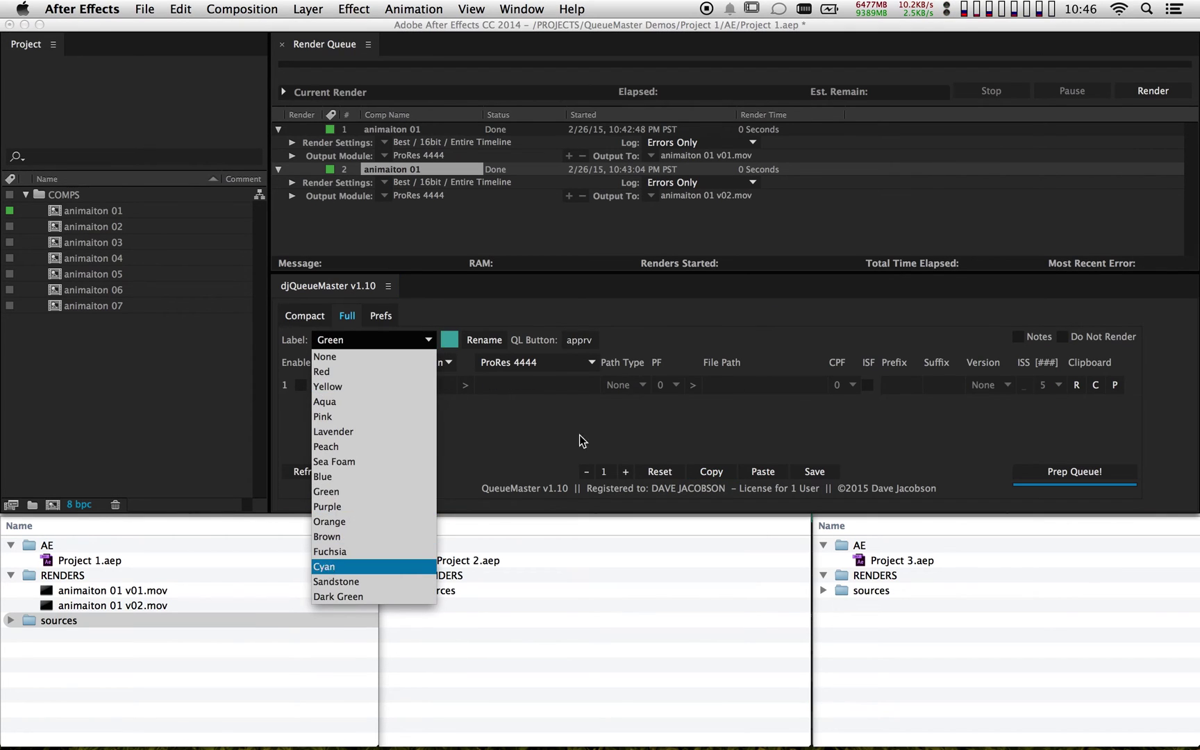
{"action": "key", "text": "Return"}
{"action": "left_click", "coordinate": [763, 471]}
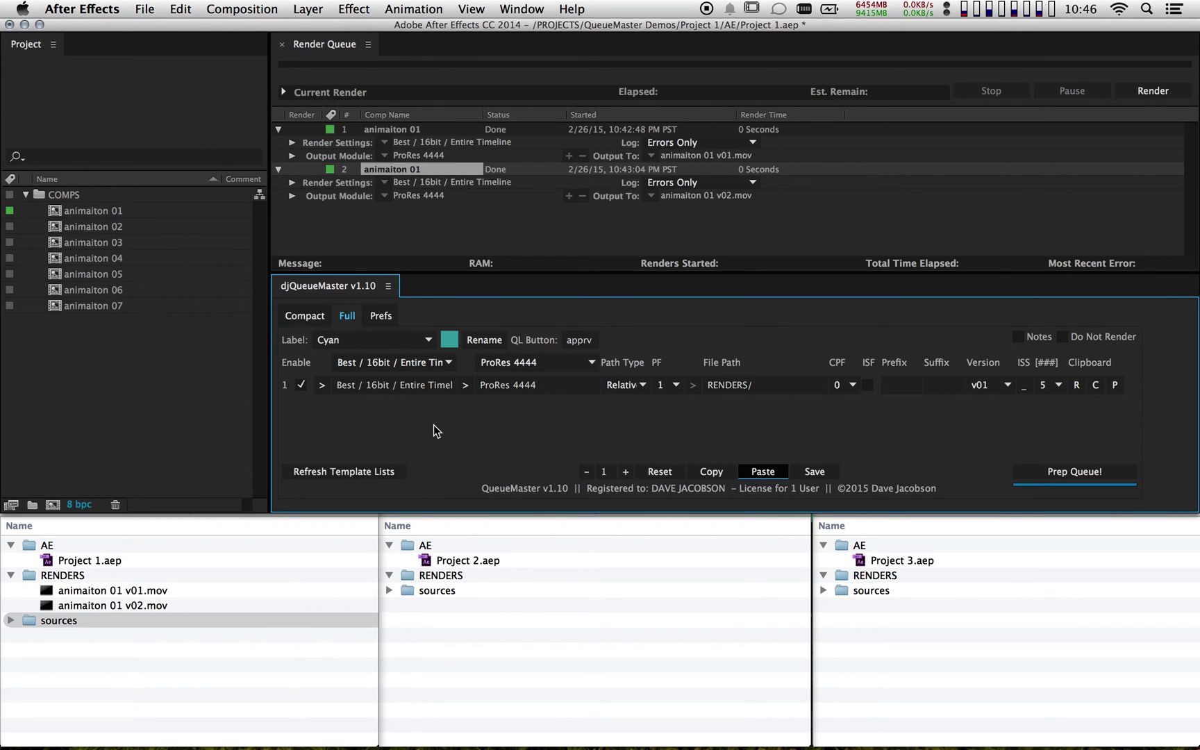
Set the output module of the Cyan label's row 1 to ProRes Proxy
{"action": "left_click", "coordinate": [541, 361]}
{"action": "left_click", "coordinate": [503, 651]}
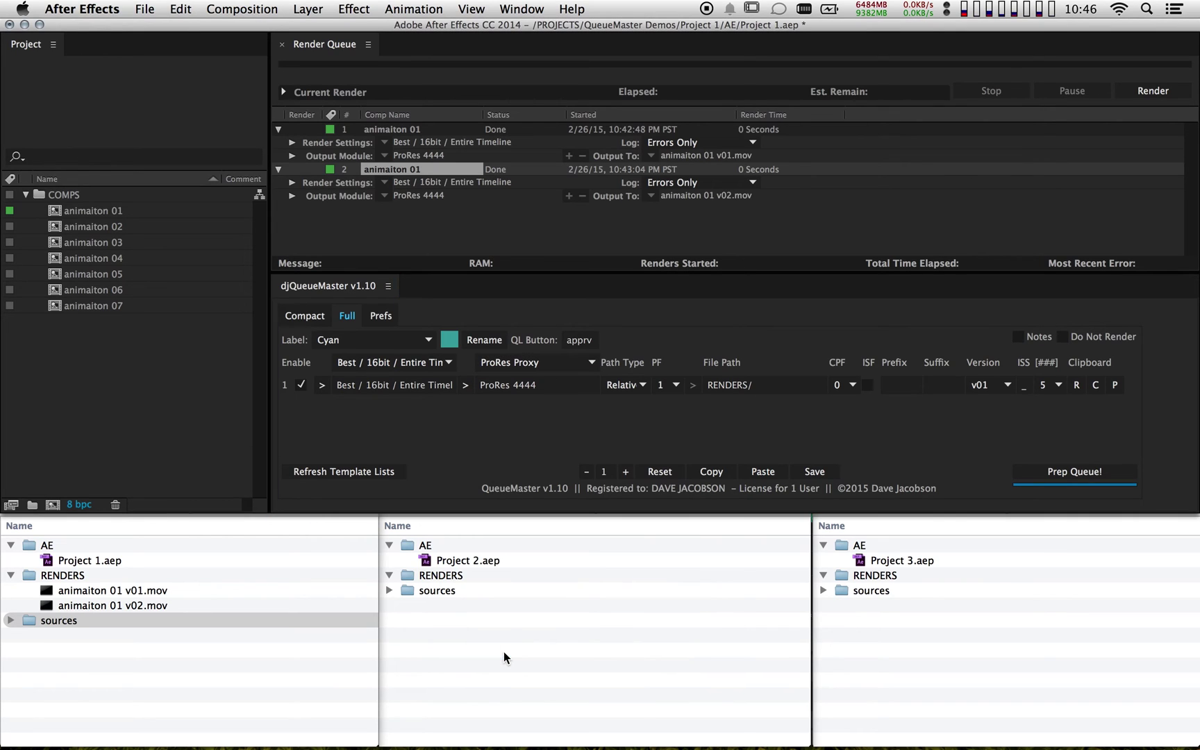
{"action": "left_click", "coordinate": [464, 386]}
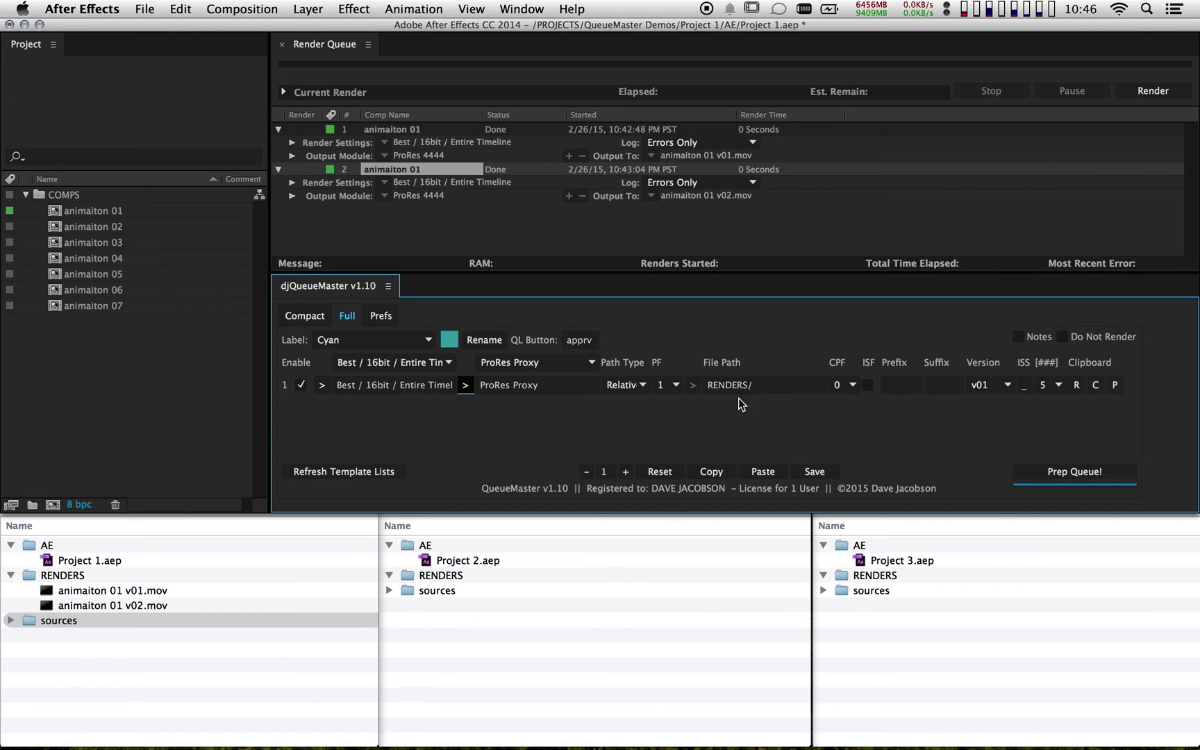
Set the Cyan label's row 1 file path to RENDERS/_Approvals/
{"action": "left_click", "coordinate": [773, 385]}
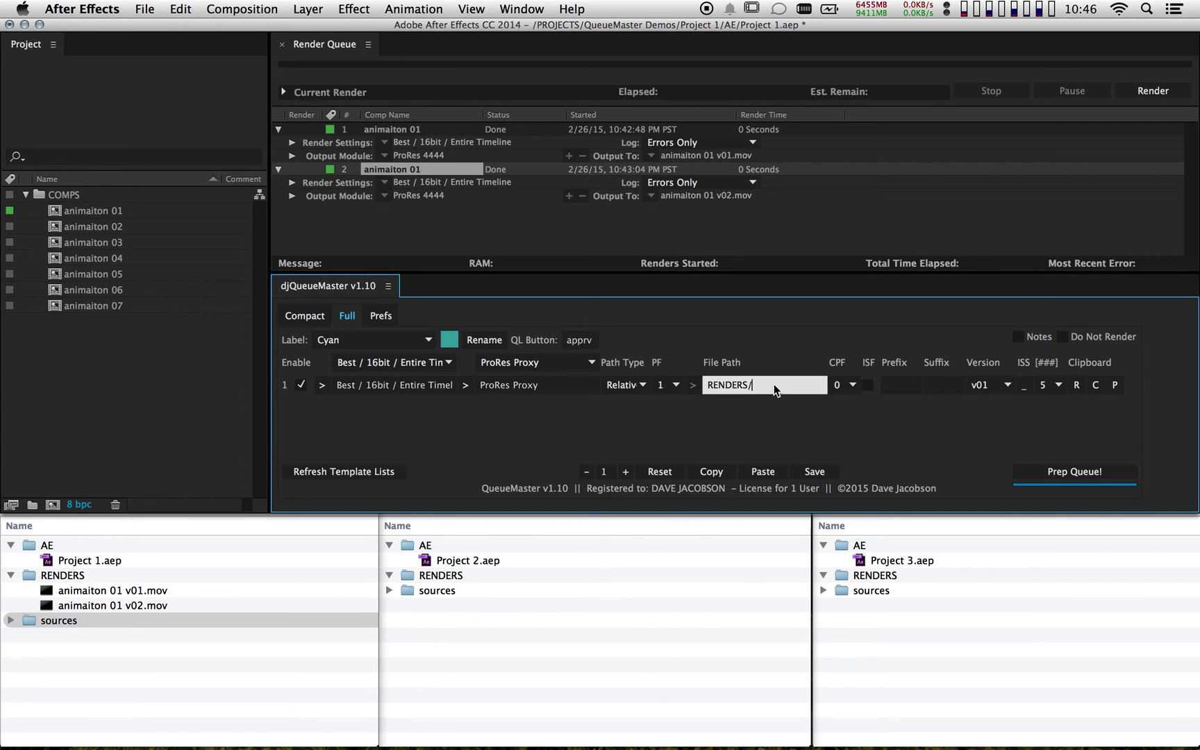
{"action": "type", "text": "_Approval"}
{"action": "type", "text": "s/"}
{"action": "key", "text": "Return"}
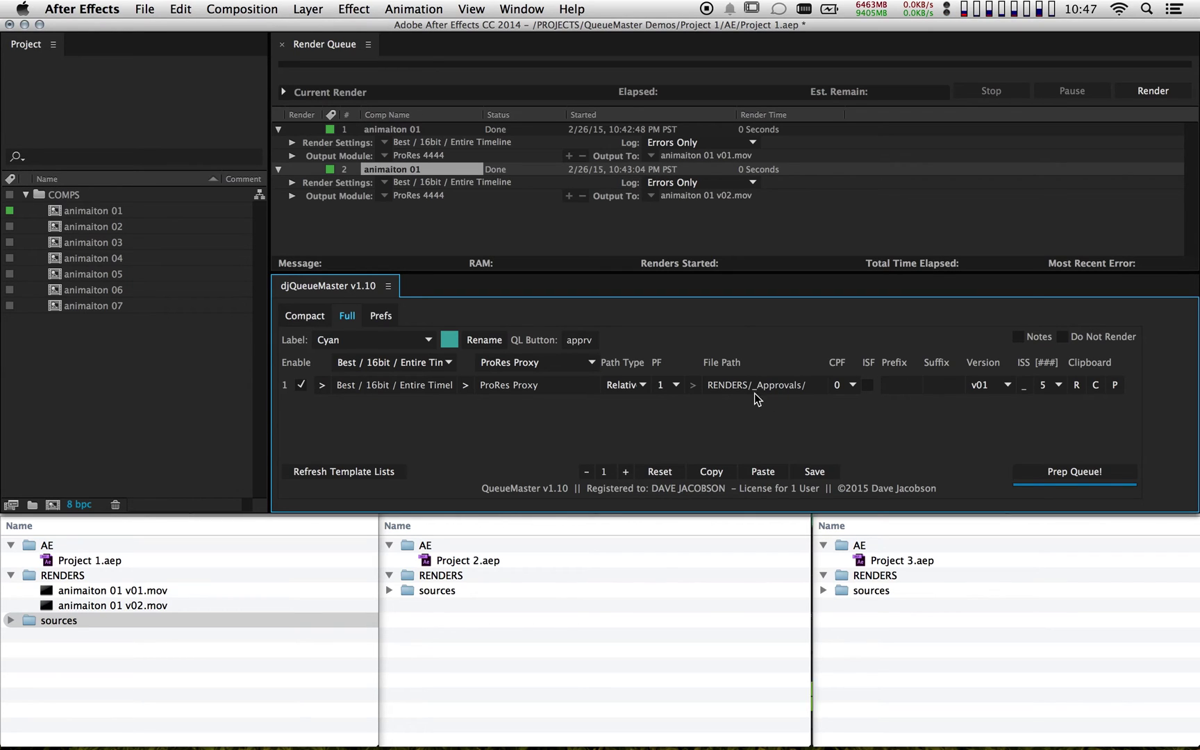
Remove all finished items from the render queue
{"action": "left_click", "coordinate": [387, 168]}
{"action": "key", "text": "super+a"}
{"action": "key", "text": "Delete"}
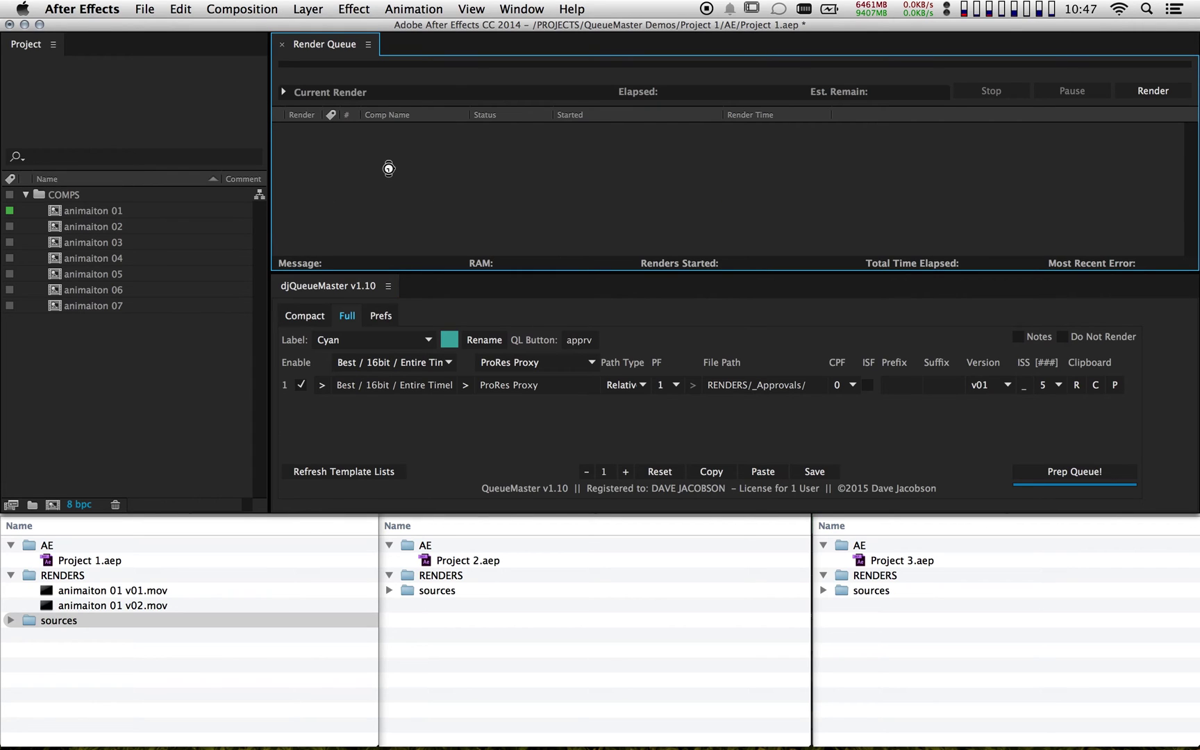
Apply the apprv quick label to the comps animaiton 01, 02 and 03
{"action": "left_click", "coordinate": [313, 317]}
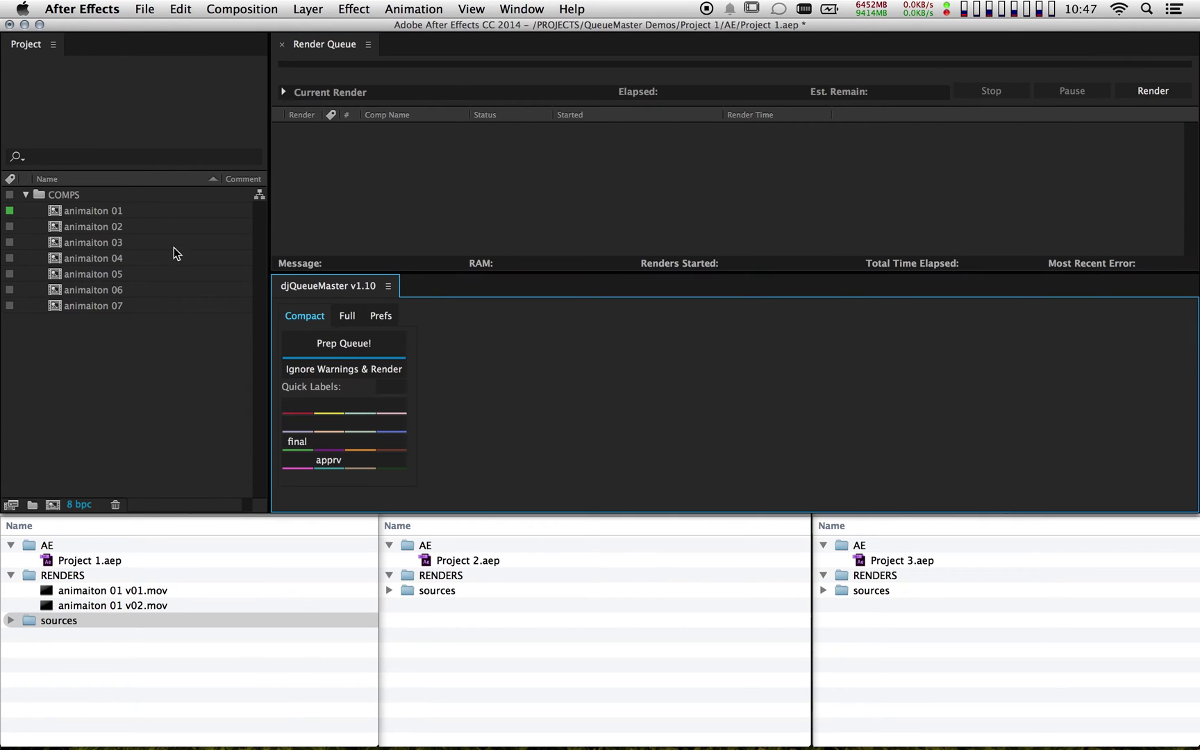
{"action": "left_click", "coordinate": [95, 217]}
{"action": "left_click", "coordinate": [90, 247], "text": "shift"}
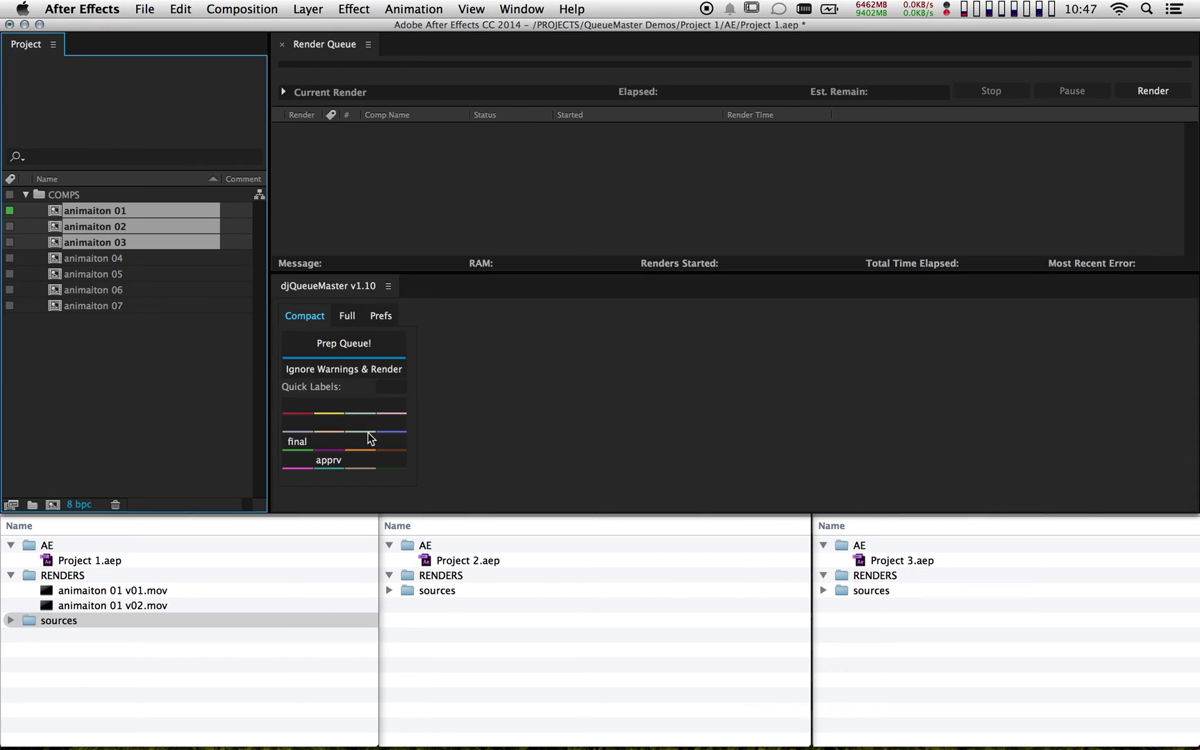
{"action": "left_click", "coordinate": [335, 458]}
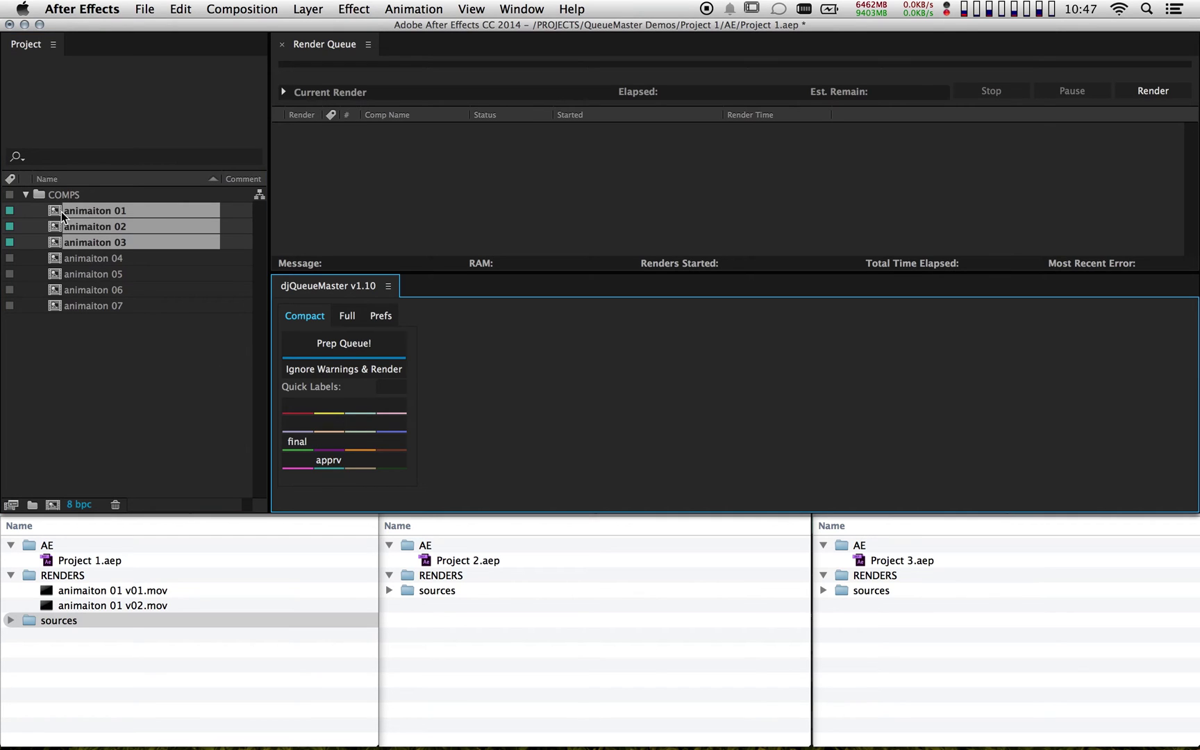
Add the three apprv-labelled comps to the render queue, and prep and render them
{"action": "left_click_drag", "start_coordinate": [54, 207], "coordinate": [549, 181]}
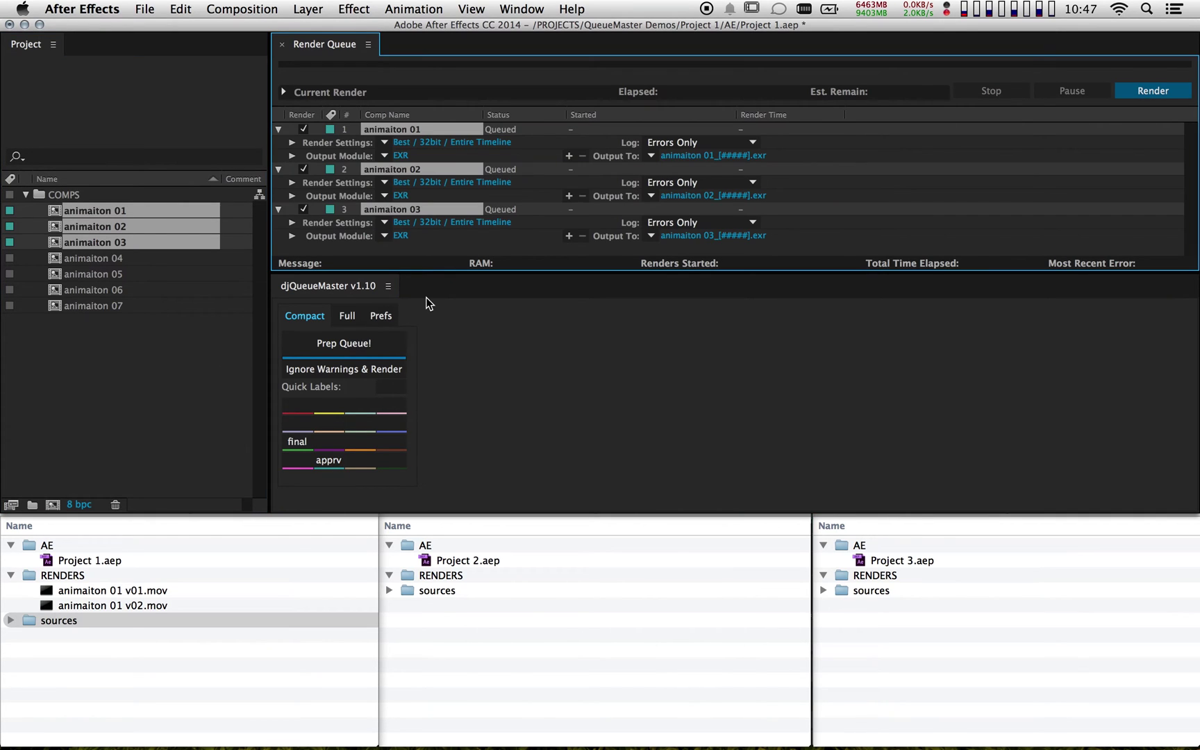
{"action": "left_click", "coordinate": [386, 344]}
{"action": "left_click", "coordinate": [388, 343]}
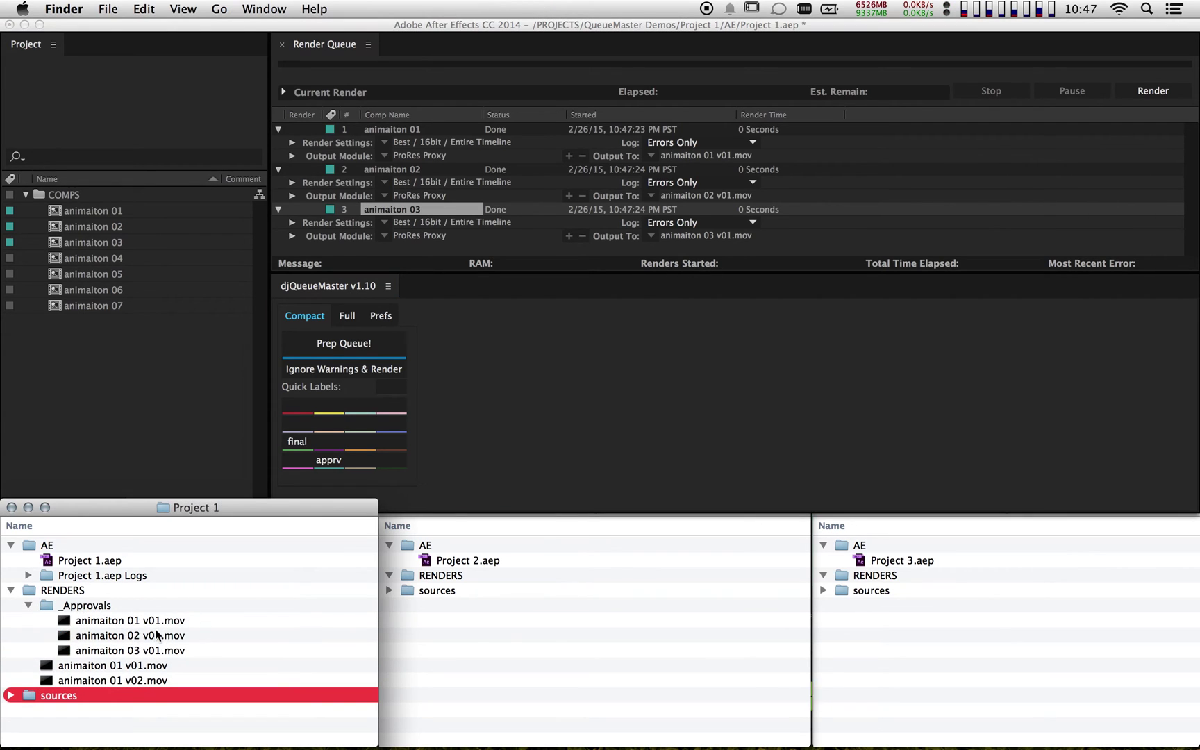
Duplicate the three finished apprv items in the render queue, prep and render them, and collapse the _Approvals folder
{"action": "left_click", "coordinate": [412, 207]}
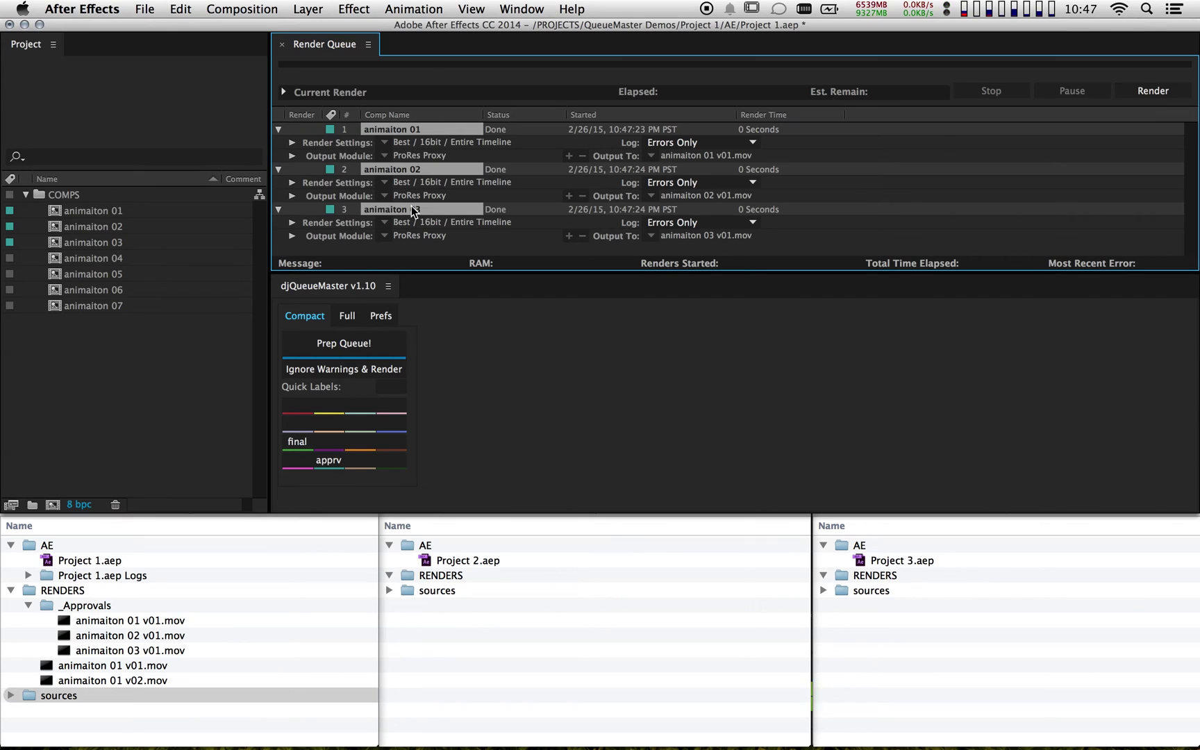
{"action": "key", "text": "super+d"}
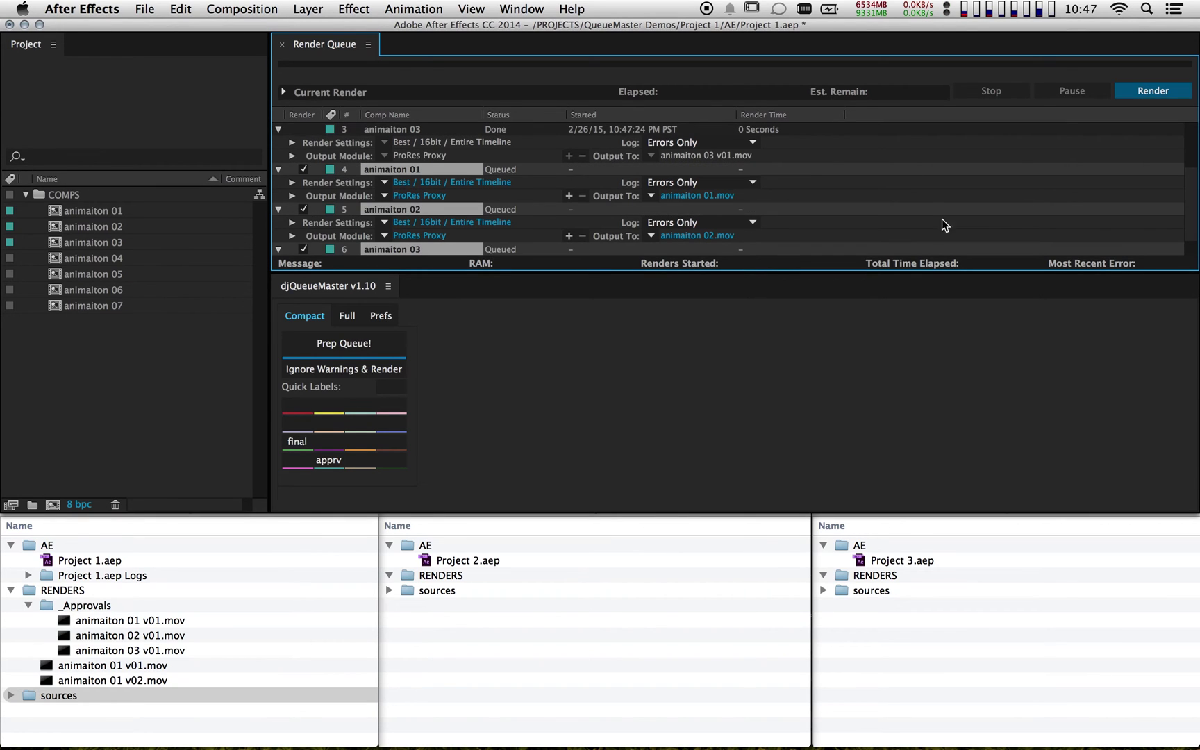
{"action": "left_click", "coordinate": [350, 342]}
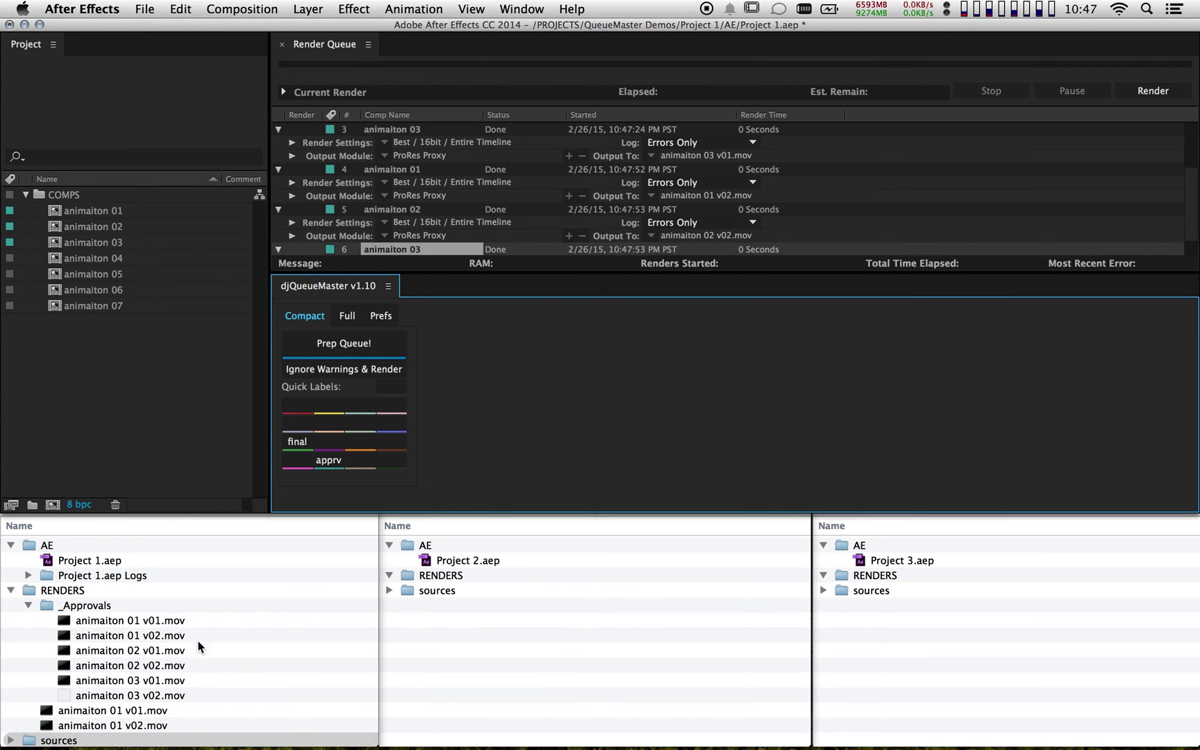
{"action": "left_click", "coordinate": [30, 607]}
{"action": "left_click", "coordinate": [30, 607]}
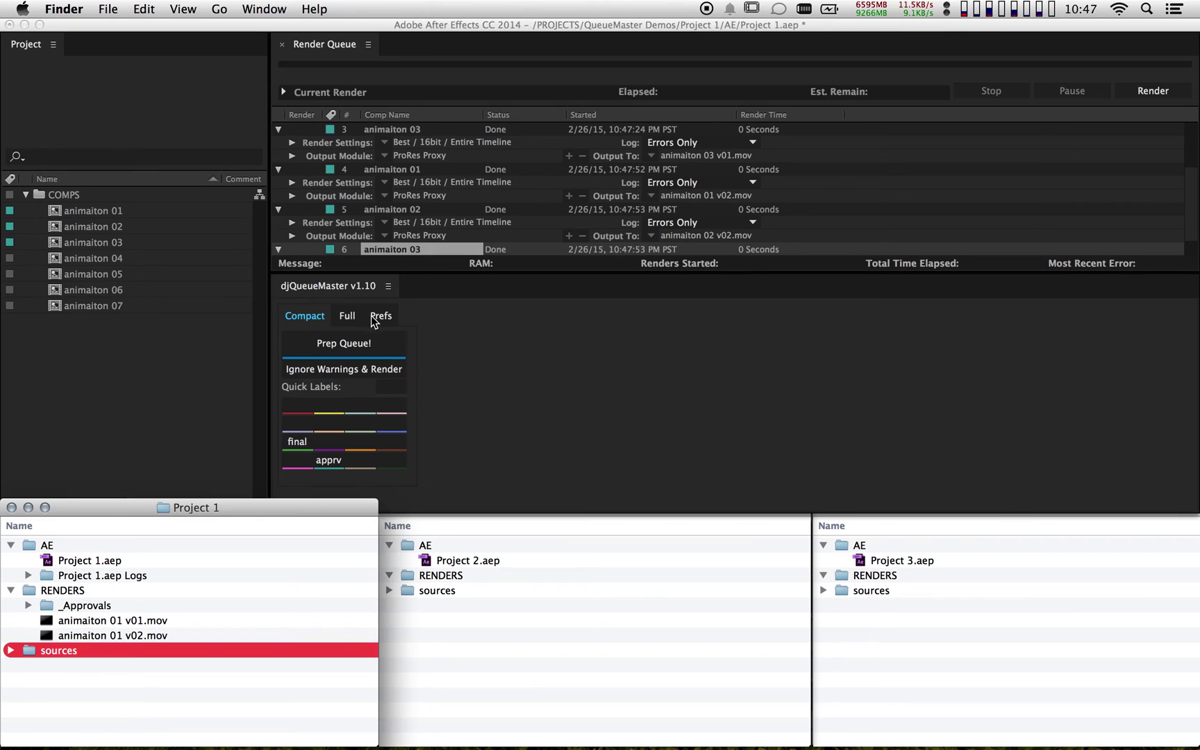
Copy the Cyan label's settings to the Purple label and name its quick label button pRef
{"action": "left_click", "coordinate": [347, 317]}
{"action": "left_click", "coordinate": [347, 317]}
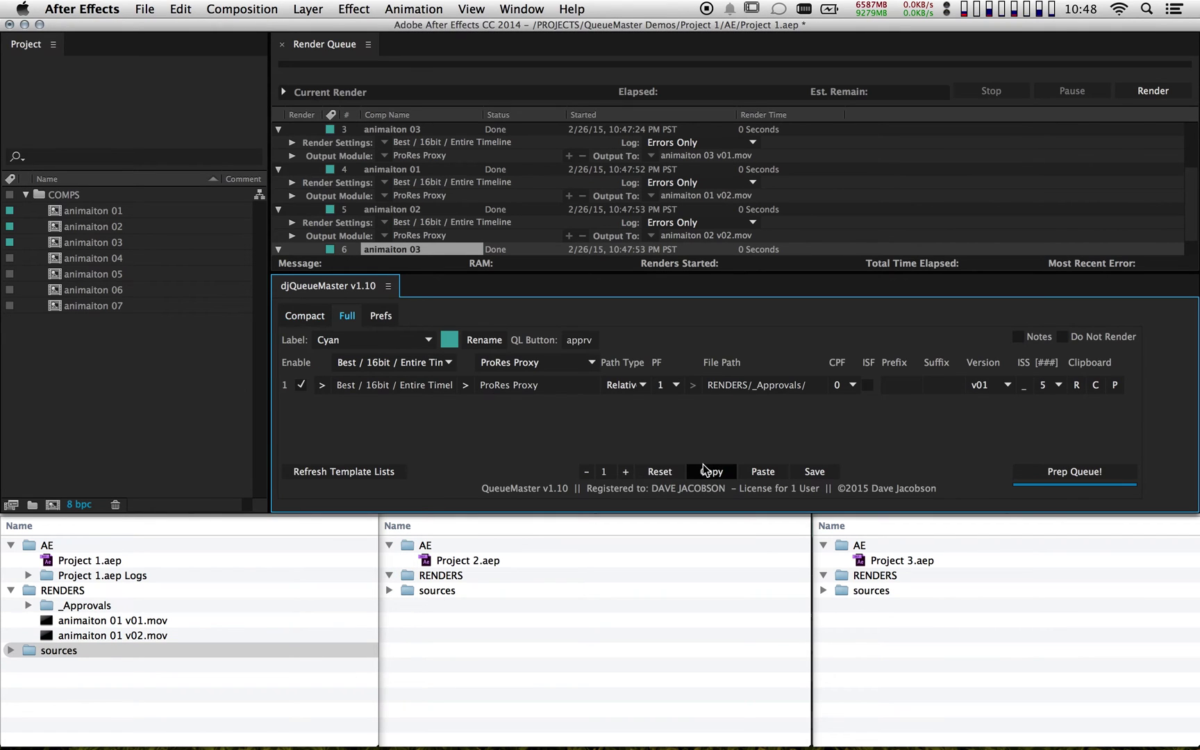
{"action": "left_click", "coordinate": [337, 340]}
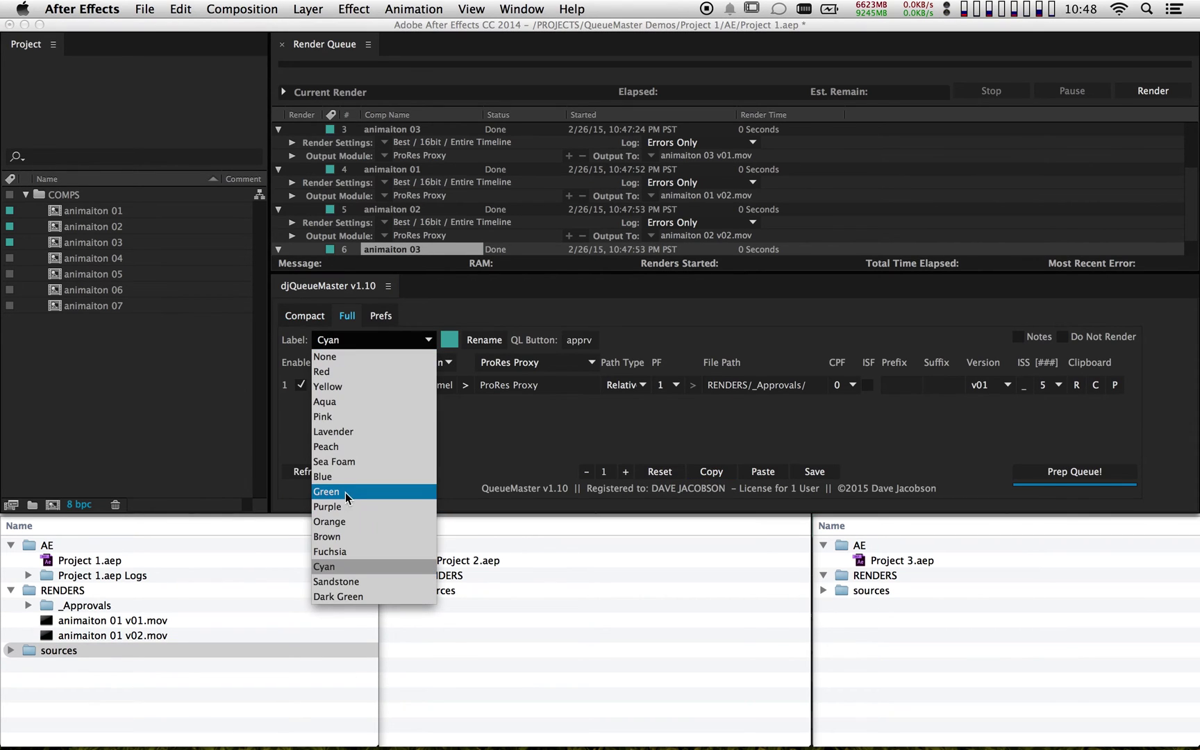
{"action": "left_click", "coordinate": [333, 507]}
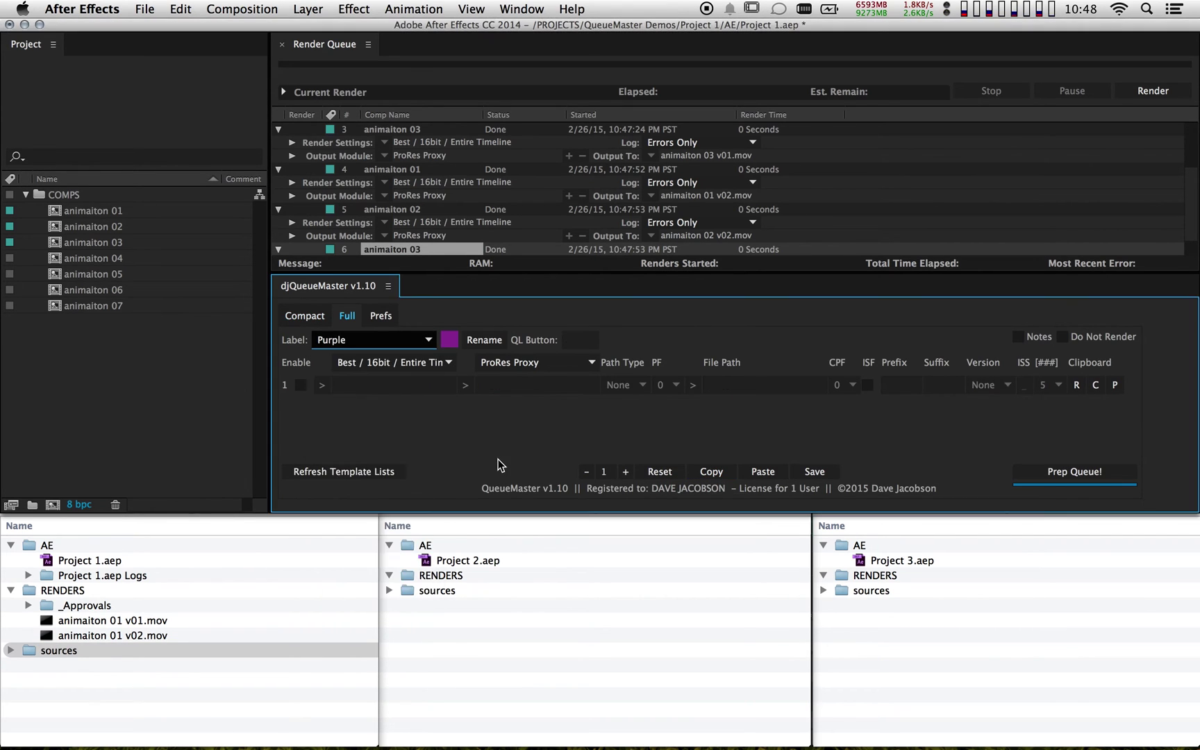
{"action": "left_click", "coordinate": [762, 472]}
{"action": "left_click", "coordinate": [585, 340]}
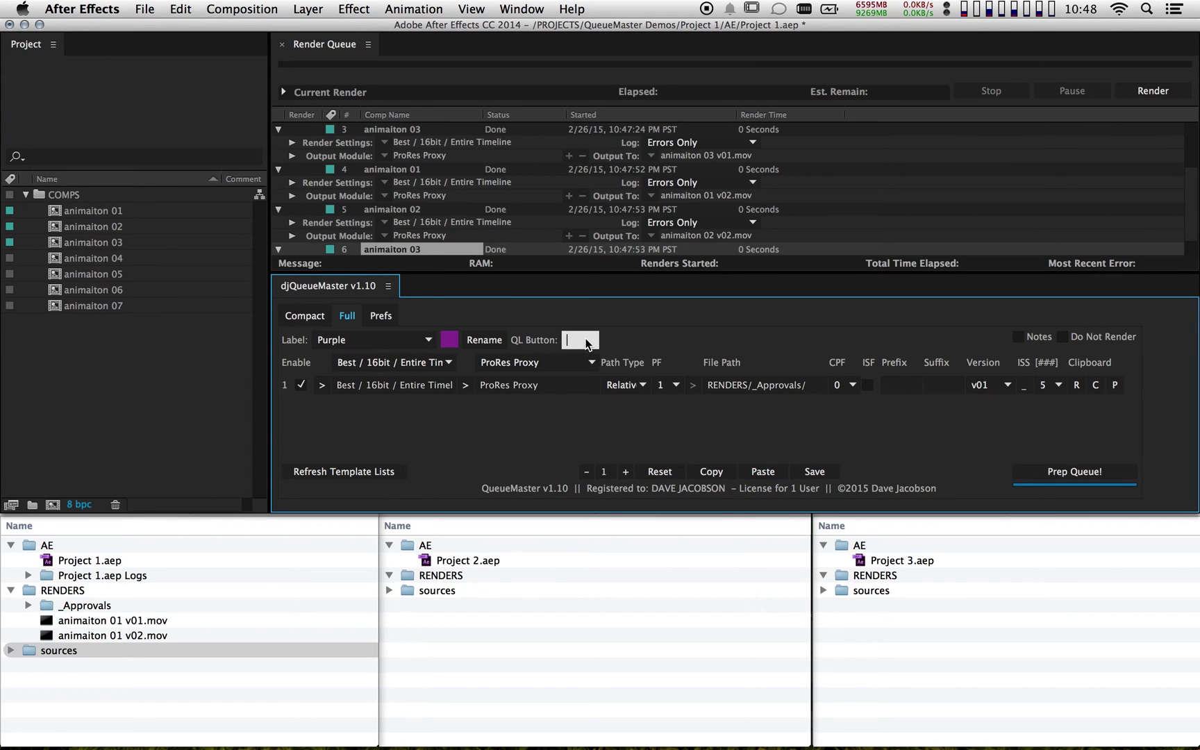
{"action": "type", "text": "pRef"}
{"action": "left_click", "coordinate": [494, 361]}
Set the Purple label's row 1 file path to RENDERS/_Picture Reference/
{"action": "left_click", "coordinate": [764, 389]}
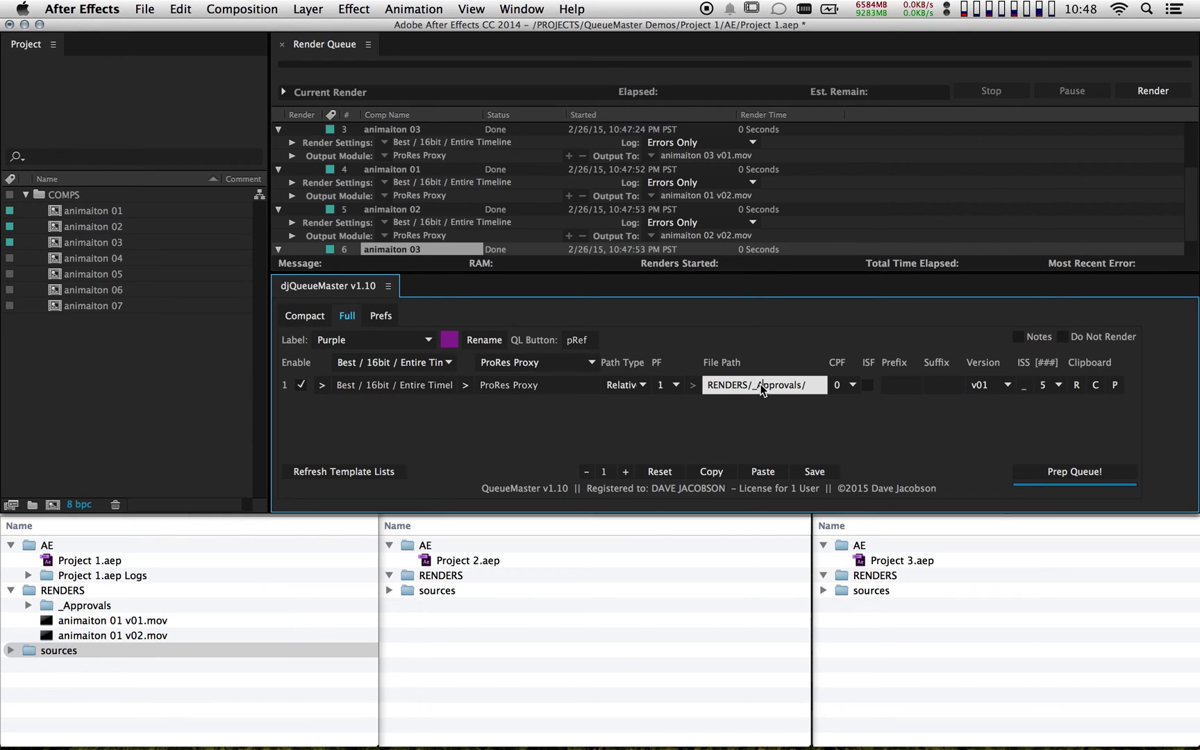
{"action": "double_click", "coordinate": [771, 385]}
{"action": "type", "text": "Picture Reference"}
{"action": "key", "text": "Return"}
Clear all the finished apprv renders from the render queue
{"action": "left_click", "coordinate": [383, 249]}
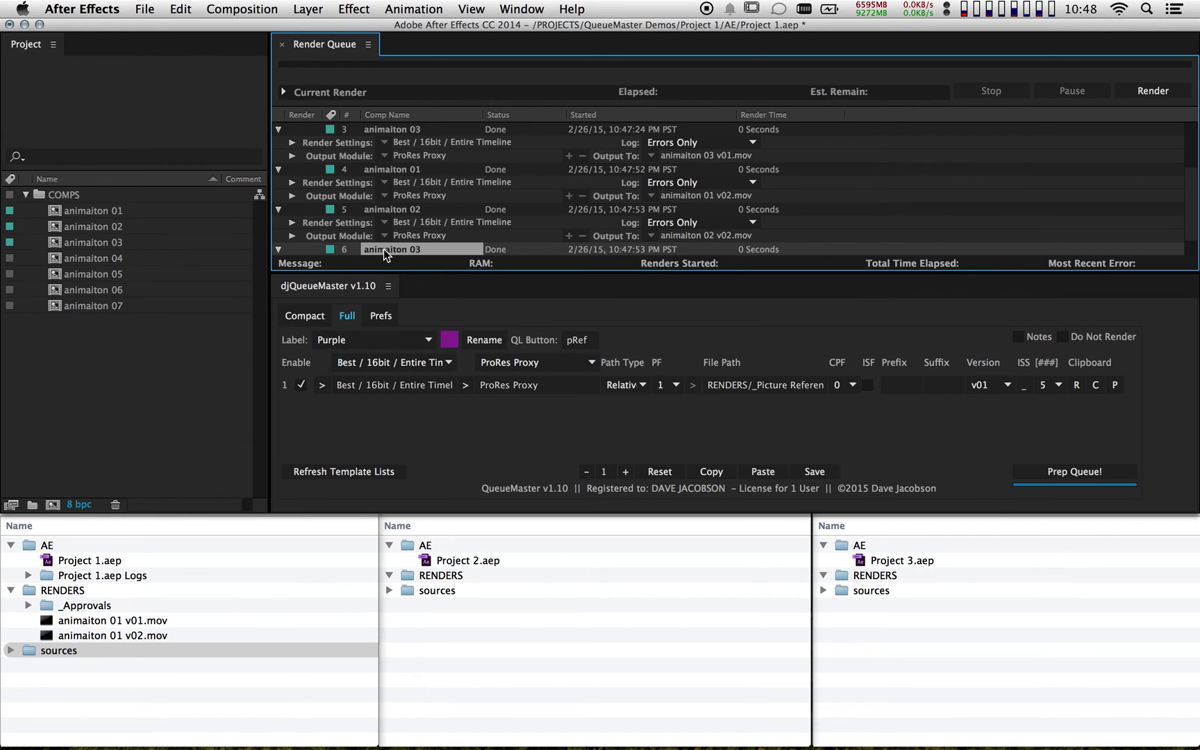
{"action": "key", "text": "super+a"}
{"action": "key", "text": "Delete"}
Apply the pRef quick label to the comps animaiton 01 through animaiton 05
{"action": "left_click", "coordinate": [106, 210]}
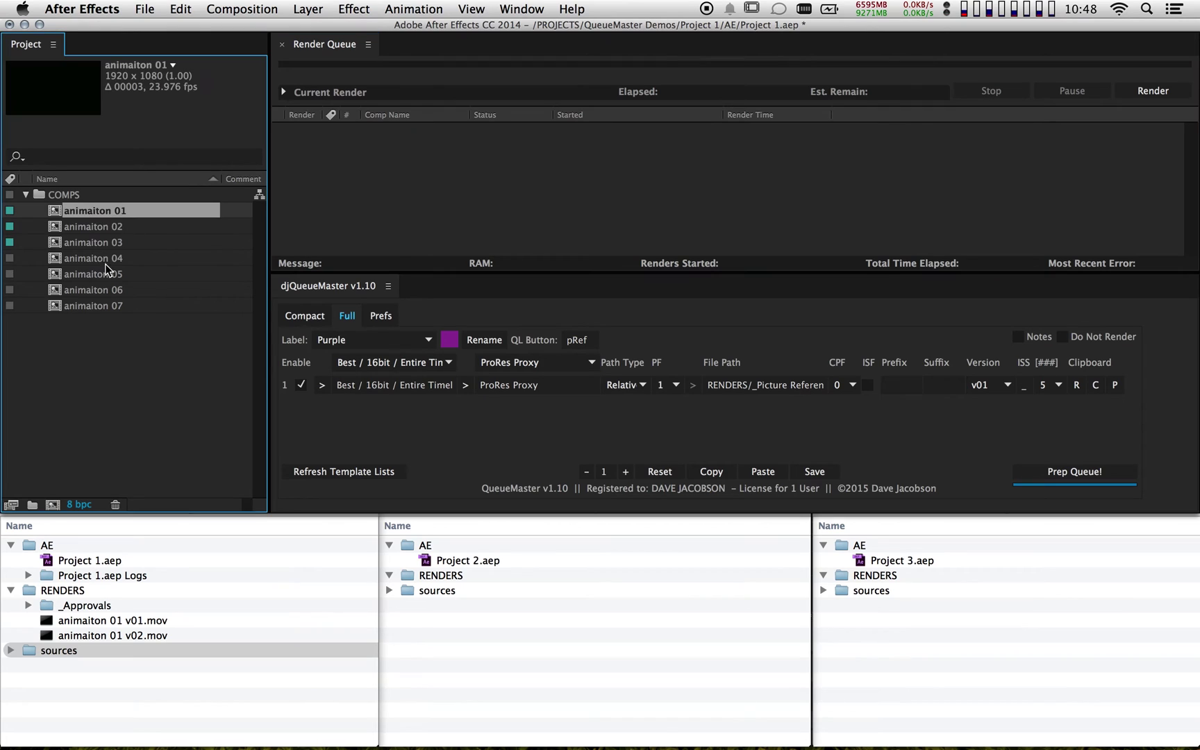
{"action": "left_click", "coordinate": [104, 277], "text": "shift"}
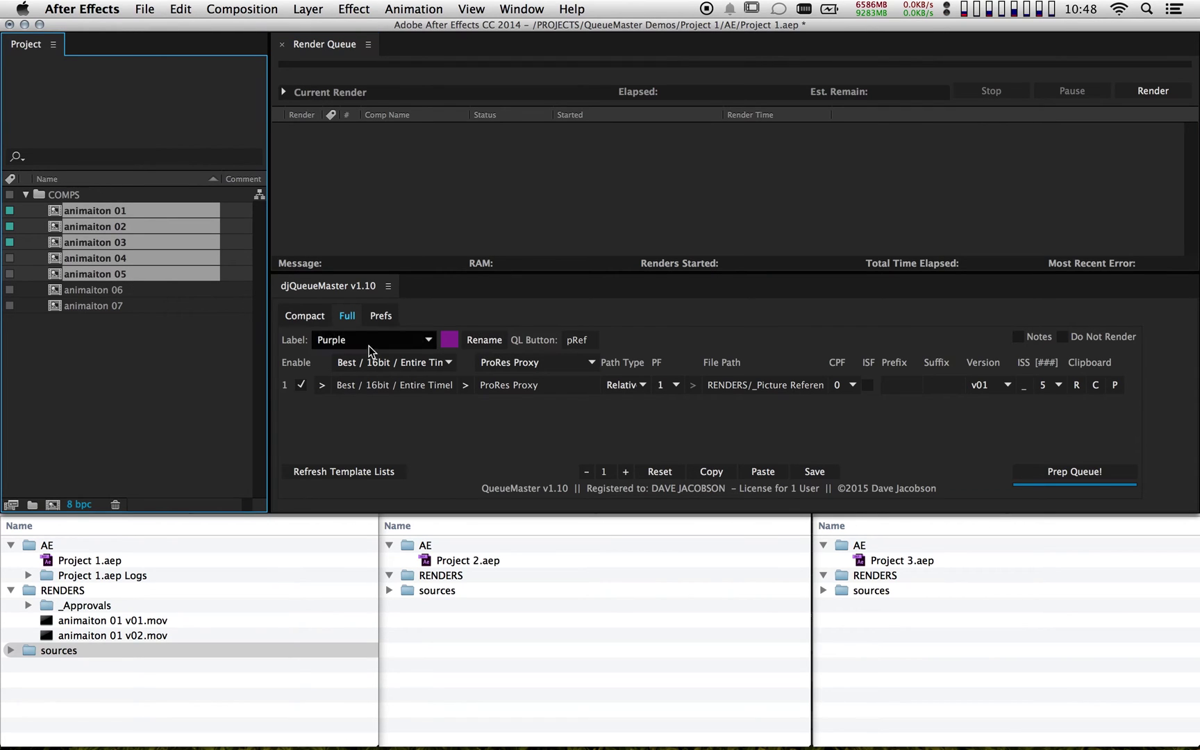
{"action": "left_click", "coordinate": [306, 316]}
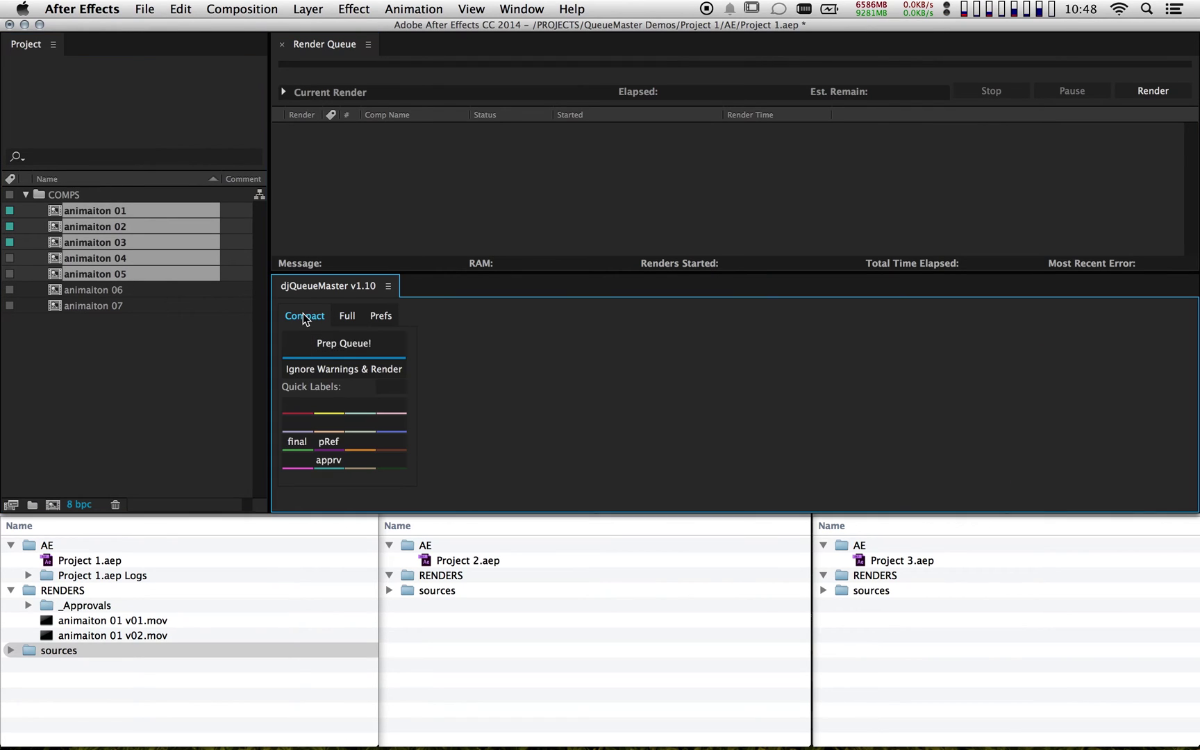
{"action": "left_click", "coordinate": [329, 444]}
Add the five pRef-labelled comps to the render queue, then prep and render them into the _Picture Reference folder
{"action": "left_click_drag", "start_coordinate": [45, 207], "coordinate": [417, 191]}
{"action": "left_click", "coordinate": [369, 341]}
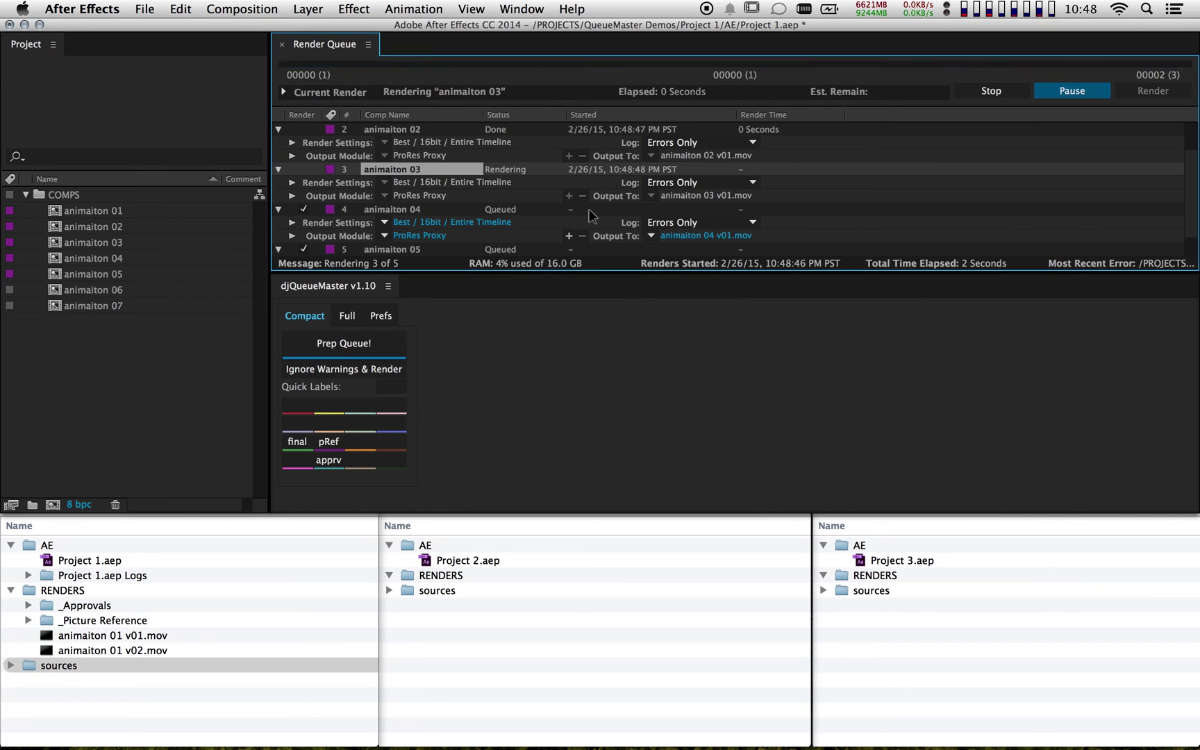
{"action": "left_click", "coordinate": [29, 619]}
{"action": "left_click", "coordinate": [29, 618]}
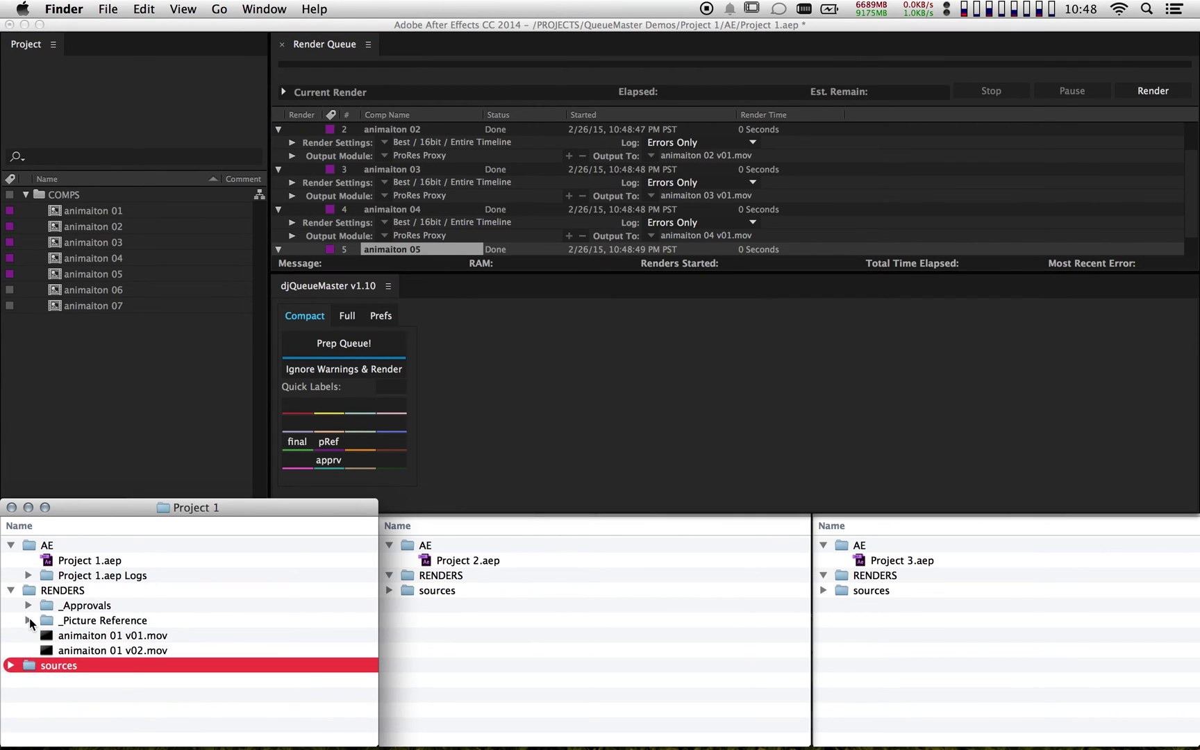
Name the Red label's quick label button DNR and enable Do Not Render for it
{"action": "left_click", "coordinate": [350, 316]}
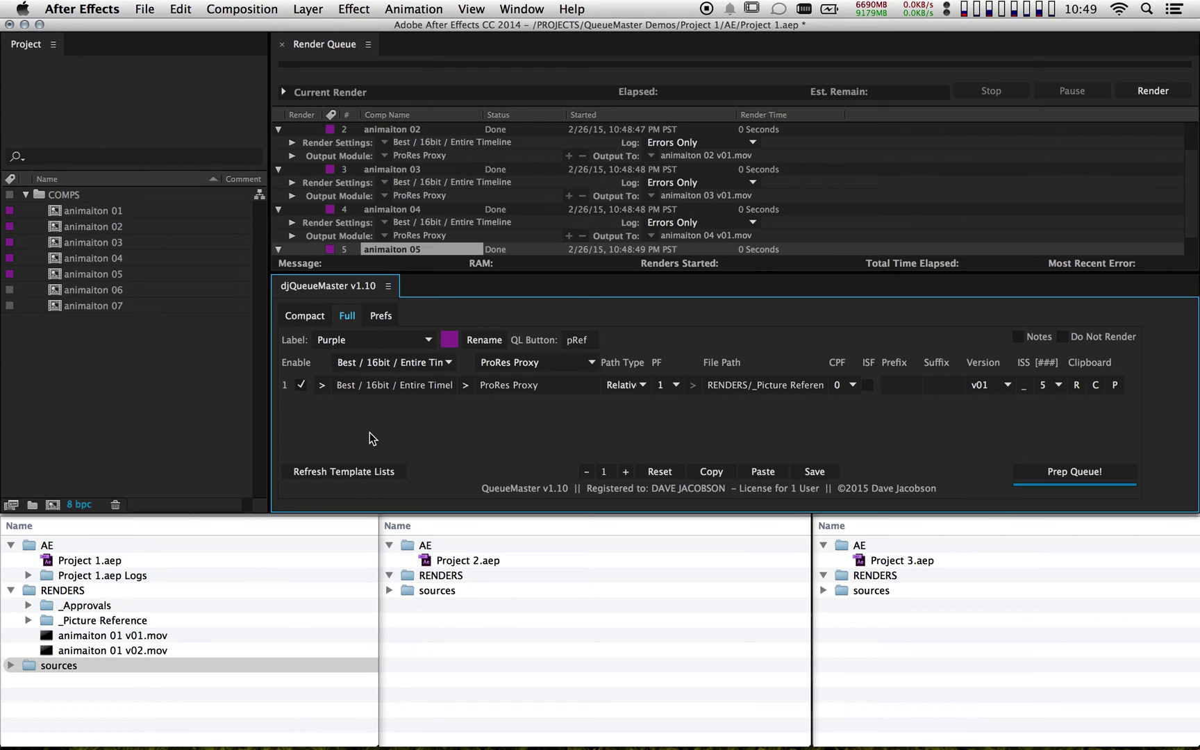
{"action": "left_click", "coordinate": [391, 340]}
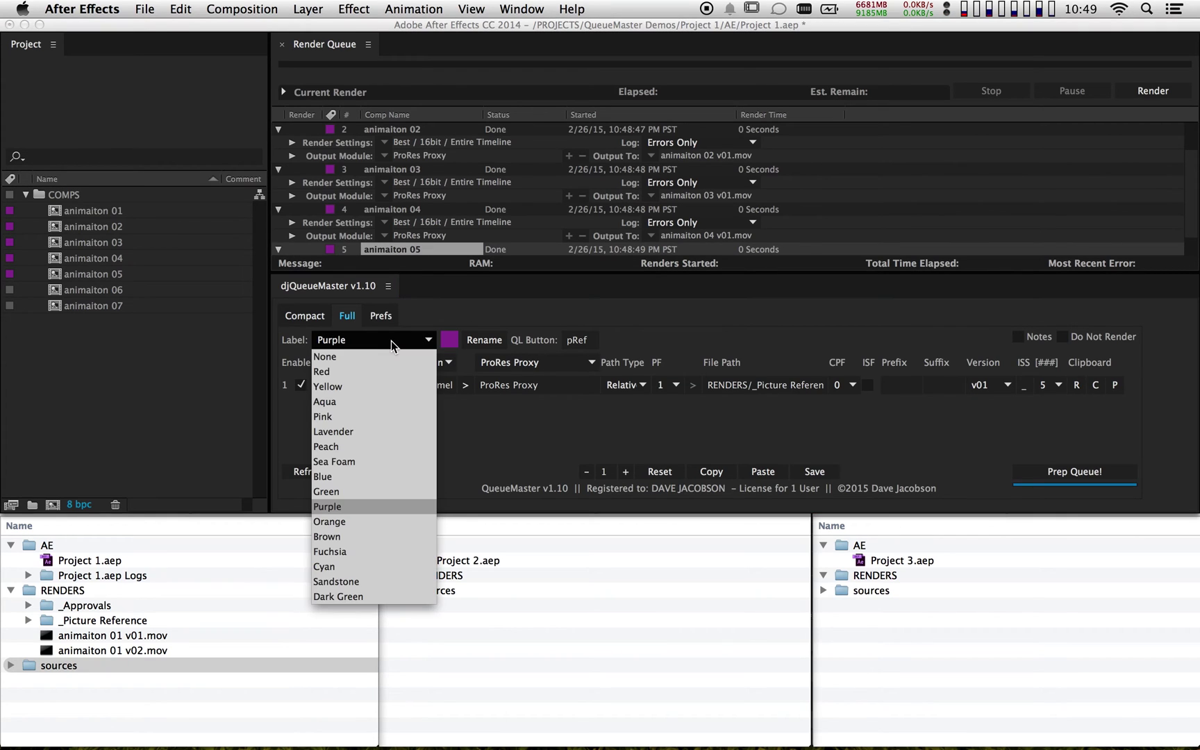
{"action": "left_click", "coordinate": [330, 373]}
{"action": "left_click", "coordinate": [579, 341]}
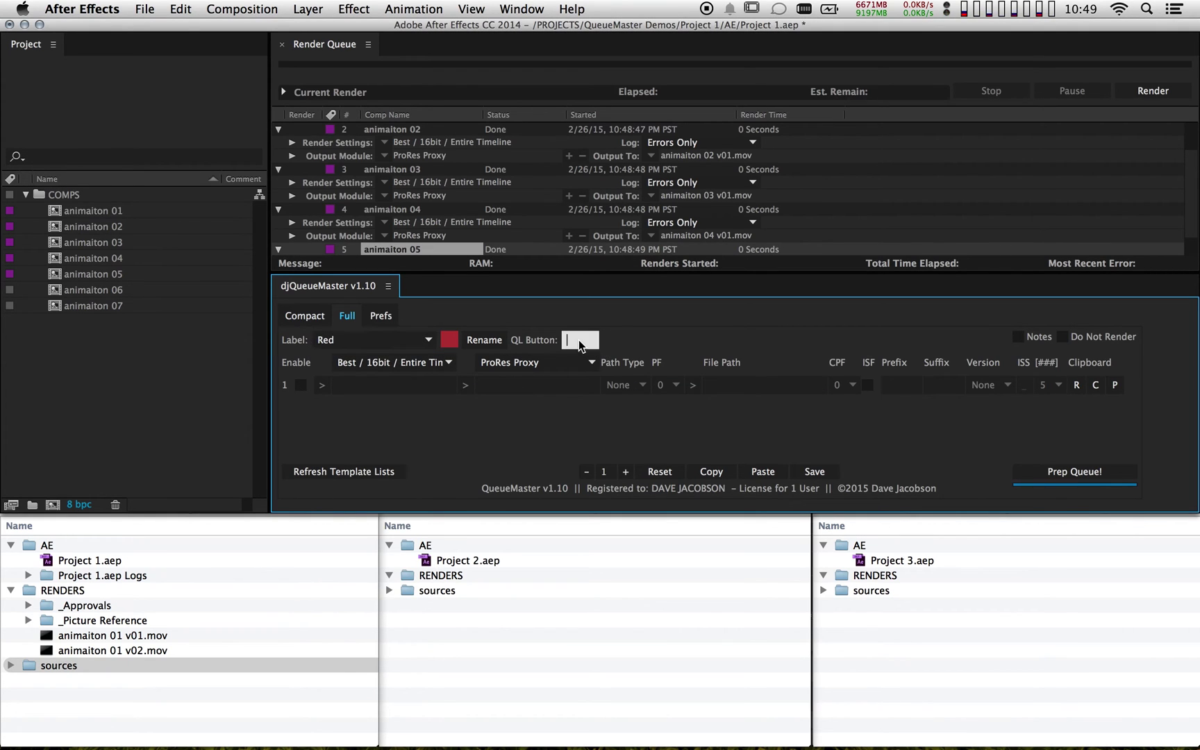
{"action": "type", "text": "DNR"}
{"action": "left_click", "coordinate": [497, 368]}
Clear all the finished pRef renders from the render queue
{"action": "left_click", "coordinate": [375, 210]}
{"action": "key", "text": "ctrl+a"}
{"action": "key", "text": "Delete"}
Queue the comps animaiton 01, 02 and 03 with the DNR quick label and prep the render queue
{"action": "left_click", "coordinate": [91, 208]}
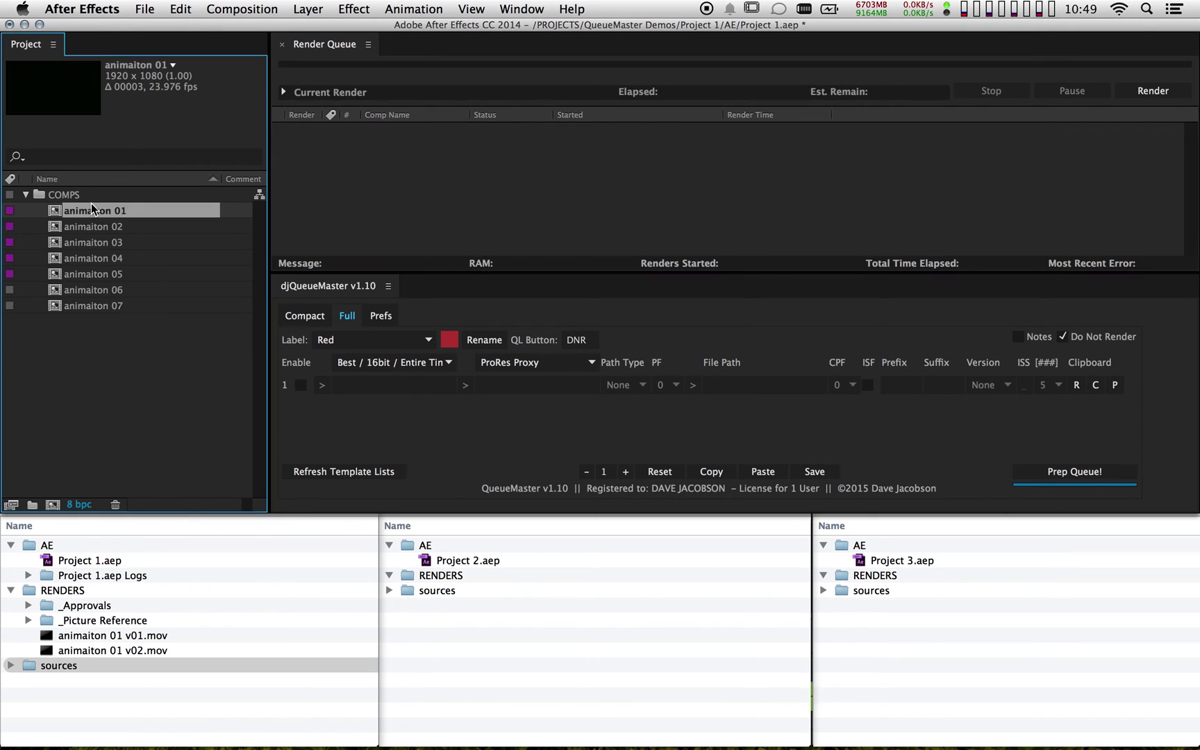
{"action": "left_click", "coordinate": [89, 241], "text": "shift"}
{"action": "left_click", "coordinate": [305, 315]}
{"action": "left_click", "coordinate": [297, 405]}
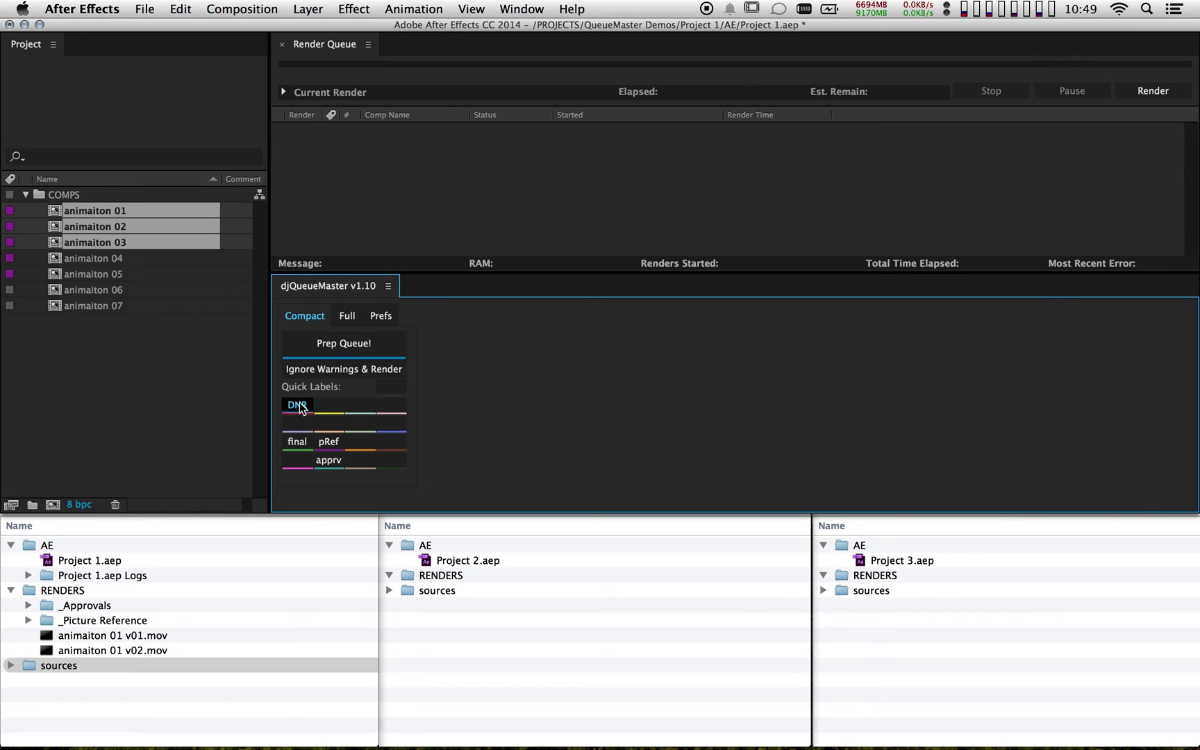
{"action": "left_click_drag", "start_coordinate": [52, 211], "coordinate": [417, 185]}
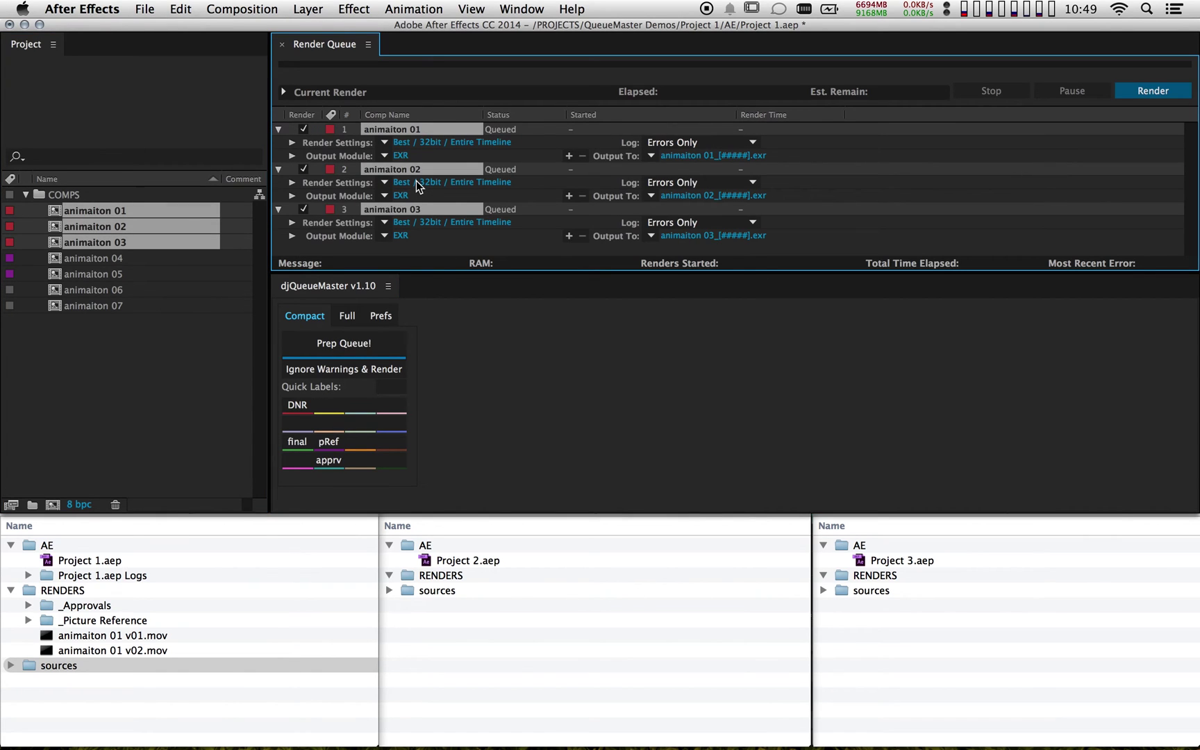
{"action": "left_click", "coordinate": [372, 343]}
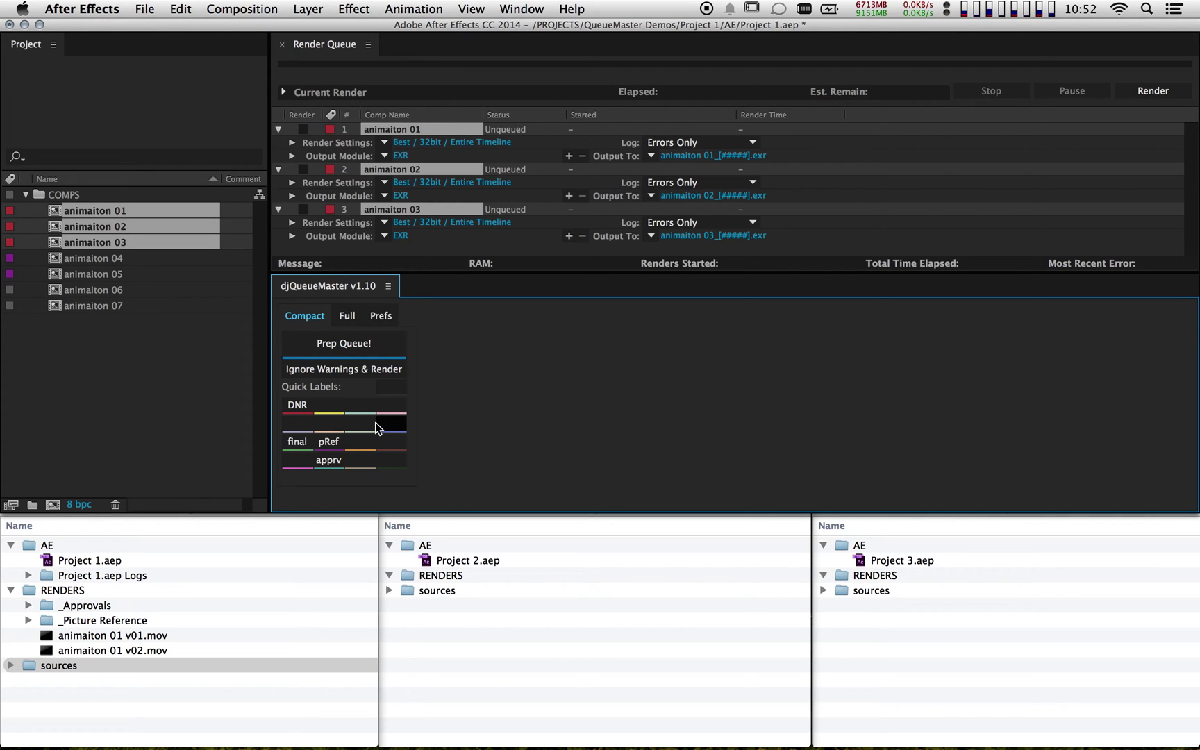
Name the Sandstone label's quick label button multi and show the compact quick labels
{"action": "left_click", "coordinate": [346, 316]}
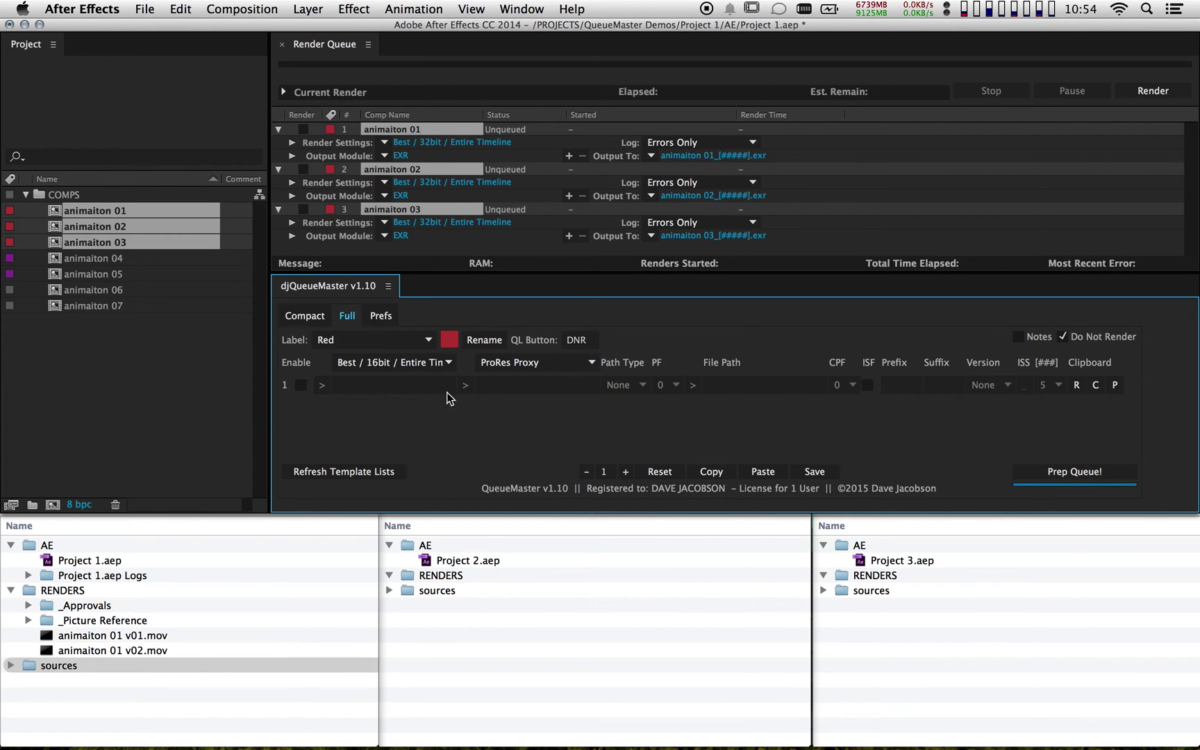
{"action": "left_click", "coordinate": [350, 339]}
{"action": "left_click", "coordinate": [344, 585]}
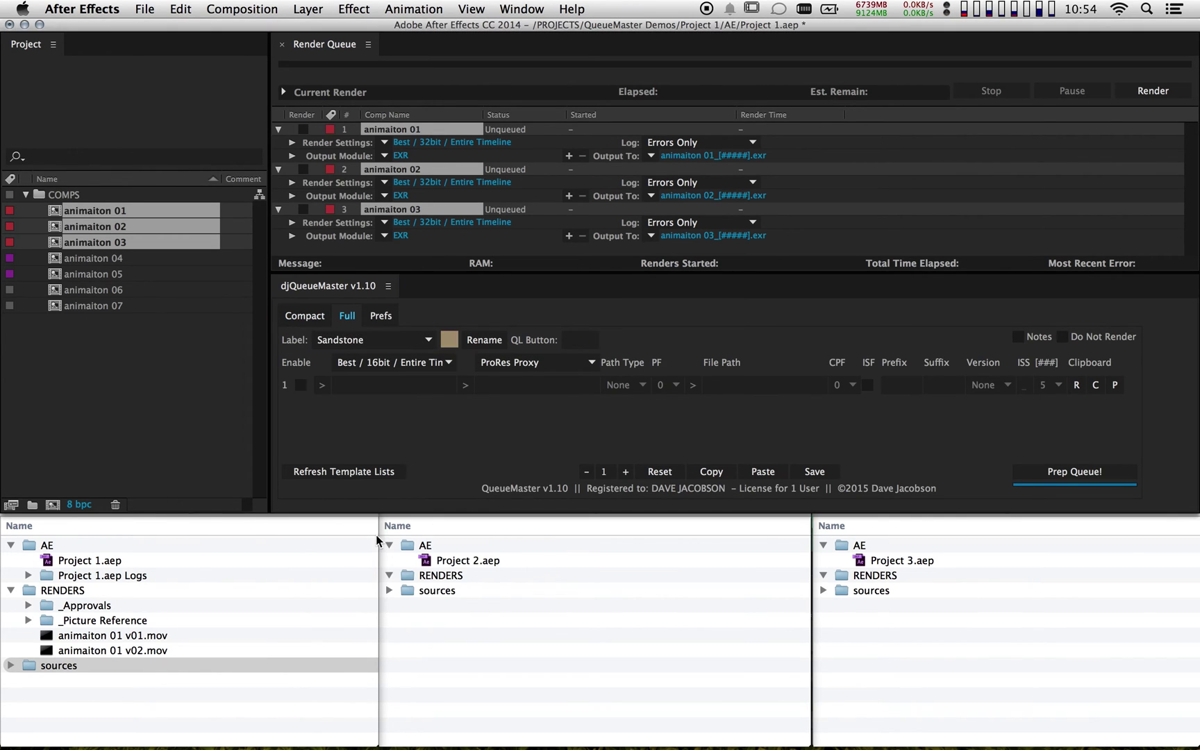
{"action": "left_click", "coordinate": [575, 339]}
{"action": "type", "text": "multi"}
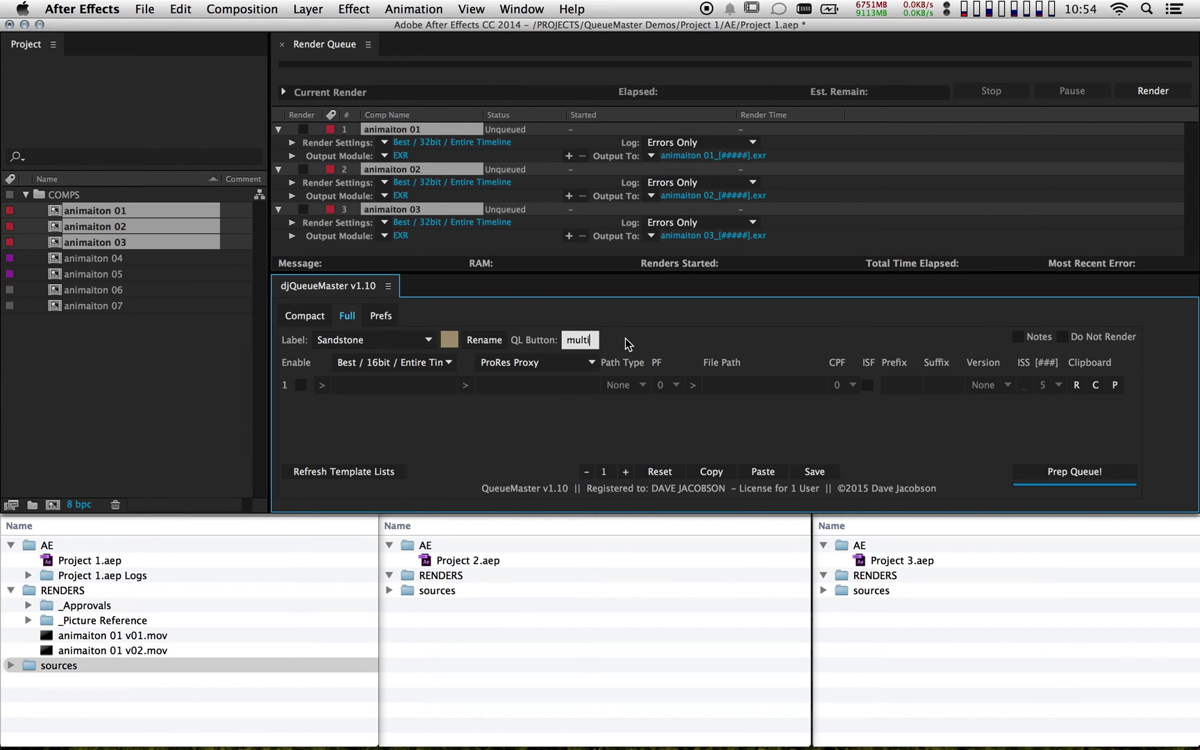
{"action": "left_click", "coordinate": [304, 315]}
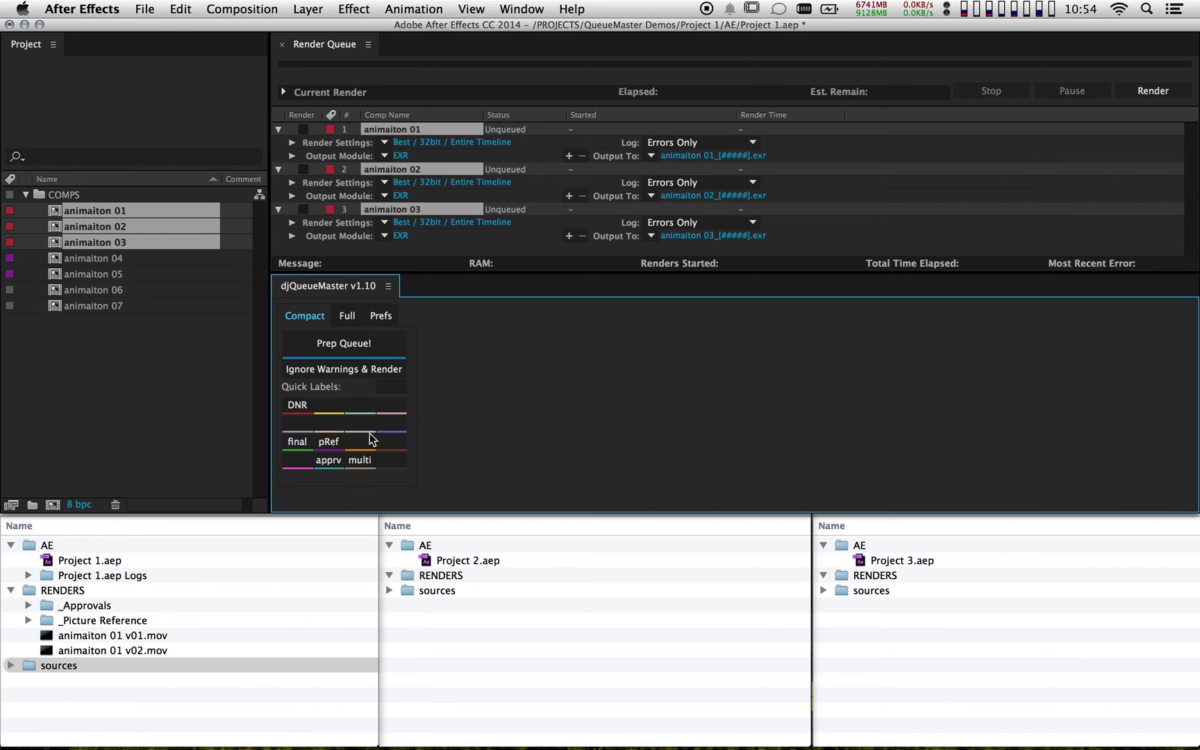
Paste the copied label settings into the Sandstone label and set row 1's output module to ProRes 422 HQ
{"action": "left_click", "coordinate": [347, 317]}
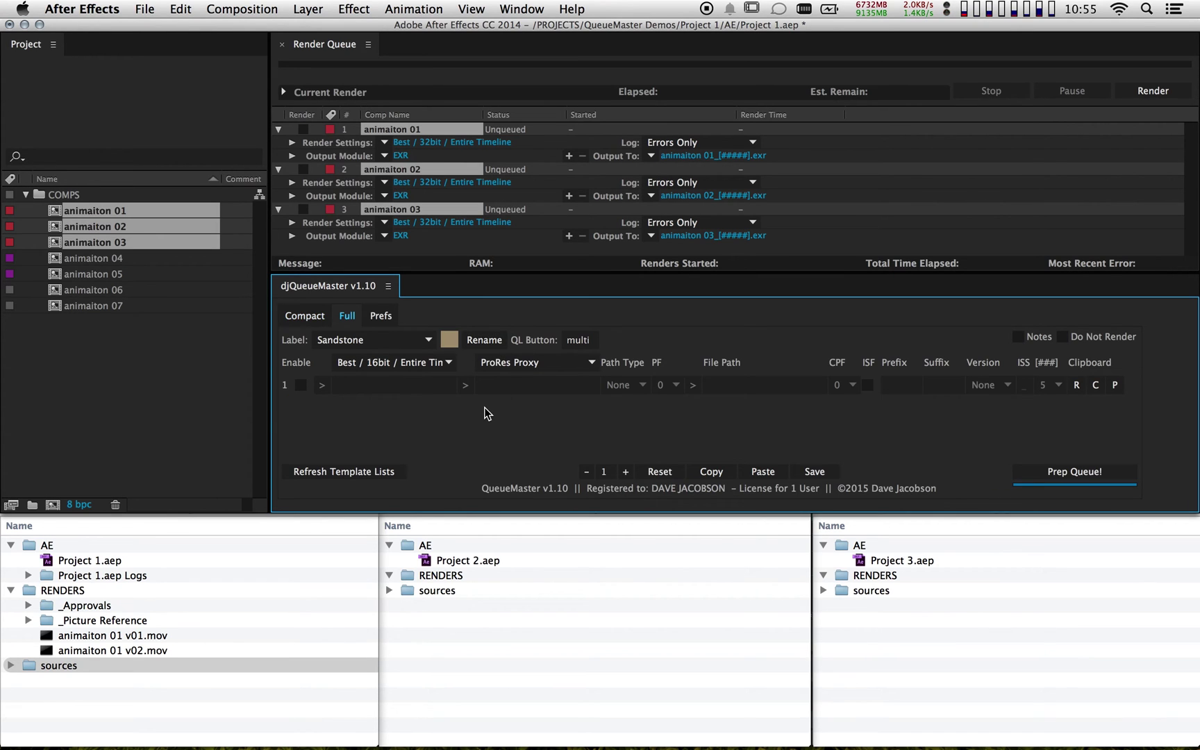
{"action": "left_click", "coordinate": [759, 471]}
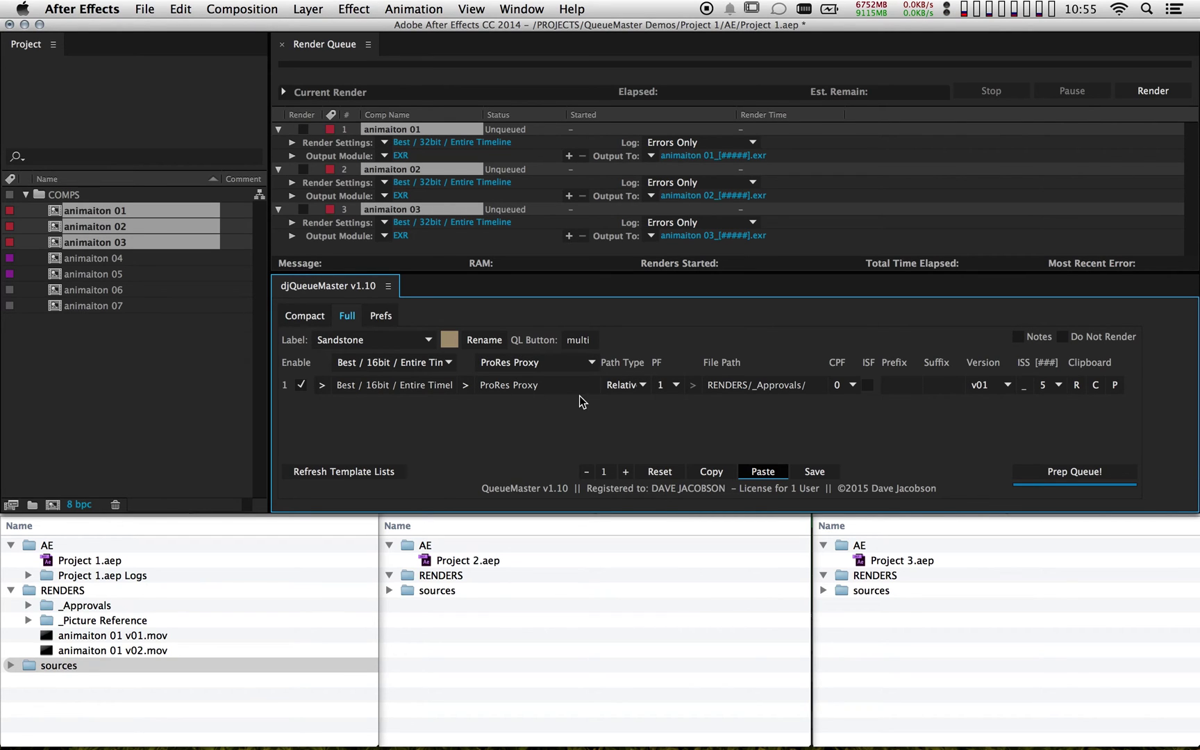
{"action": "left_click", "coordinate": [534, 362]}
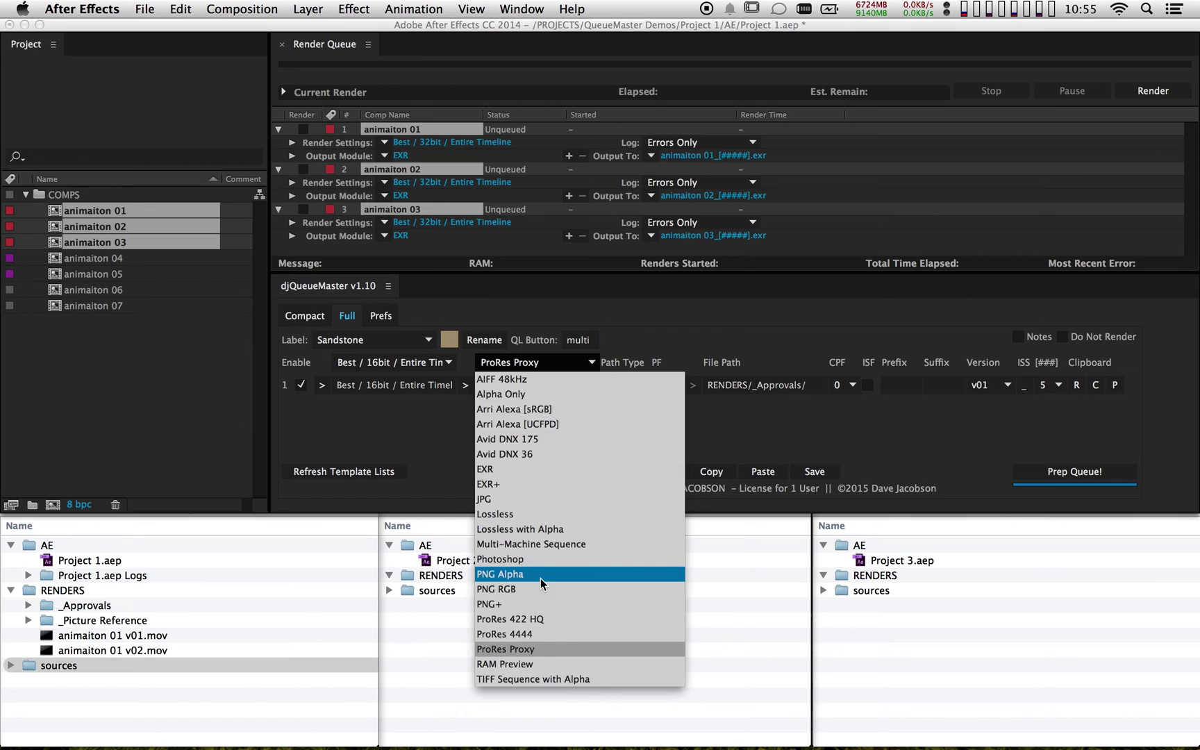
{"action": "left_click", "coordinate": [522, 620]}
{"action": "left_click", "coordinate": [466, 385]}
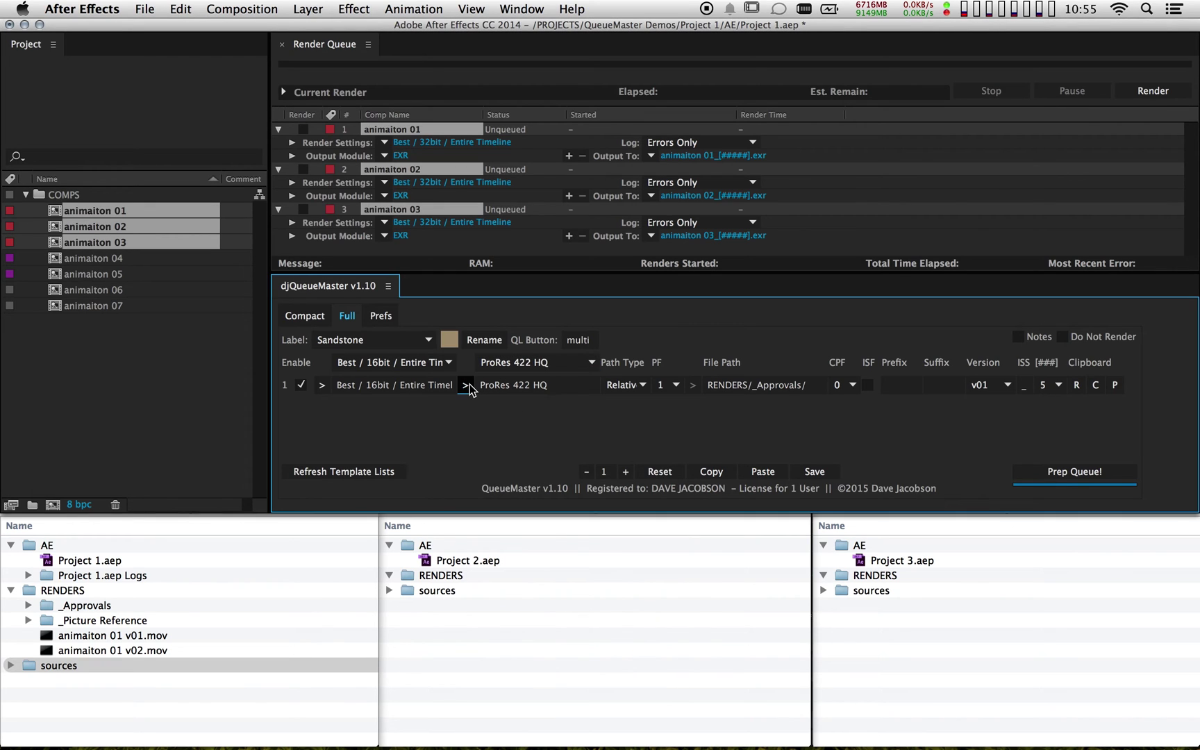
Set the Sandstone label's row 1 file path to RENDERS/ProRes422HQ/
{"action": "left_click", "coordinate": [755, 391]}
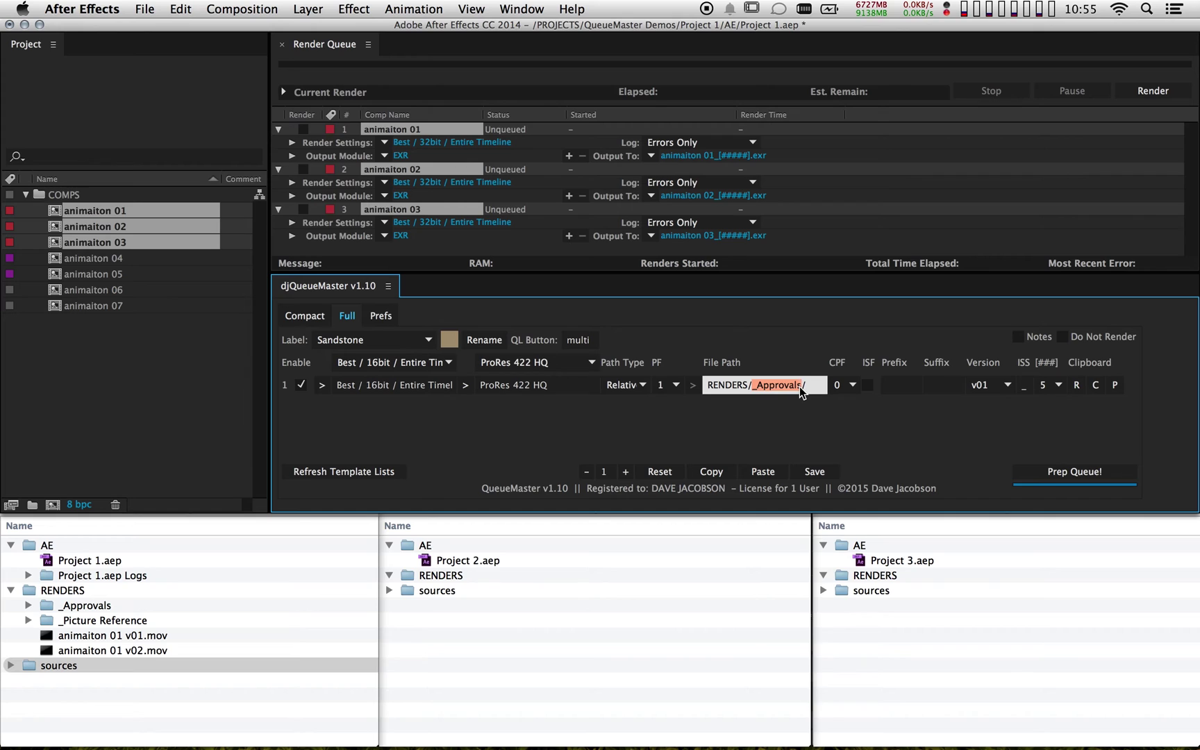
{"action": "type", "text": "ProRes422HQ"}
{"action": "key", "text": "Return"}
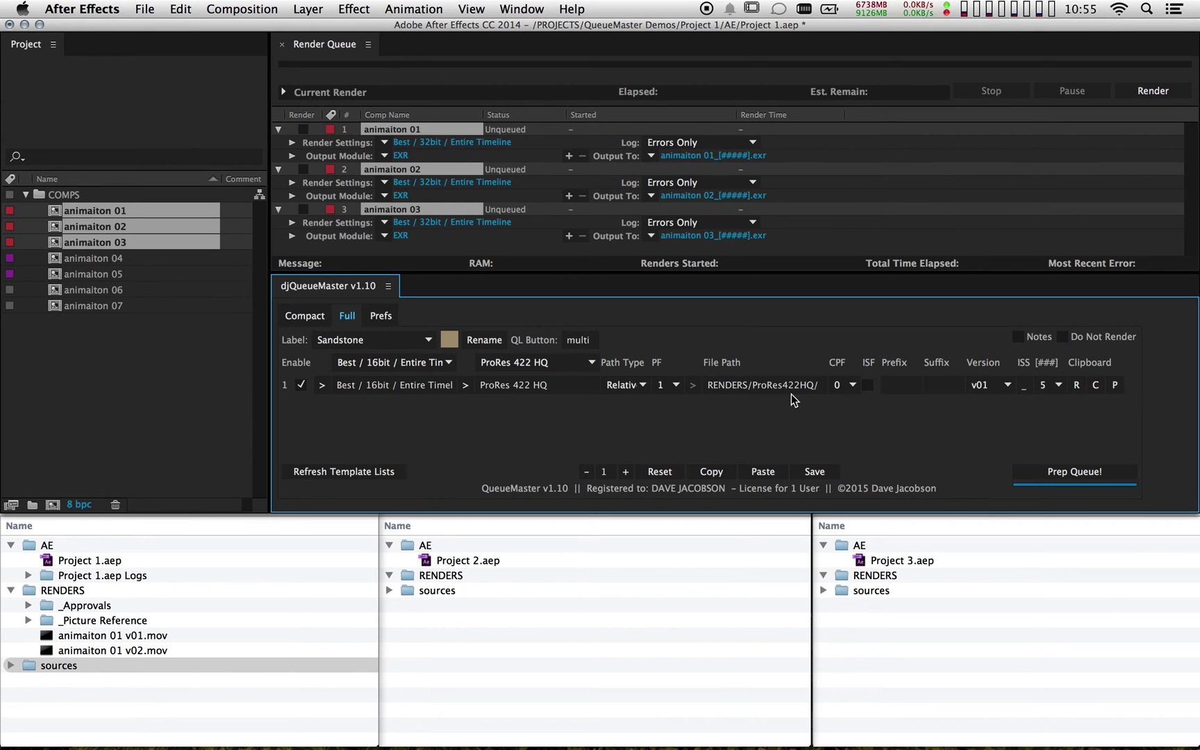
Increase the number of output module rows for the Sandstone label to 5
{"action": "left_click", "coordinate": [626, 471]}
{"action": "left_click", "coordinate": [626, 471]}
{"action": "left_click", "coordinate": [626, 471]}
{"action": "left_click", "coordinate": [625, 471]}
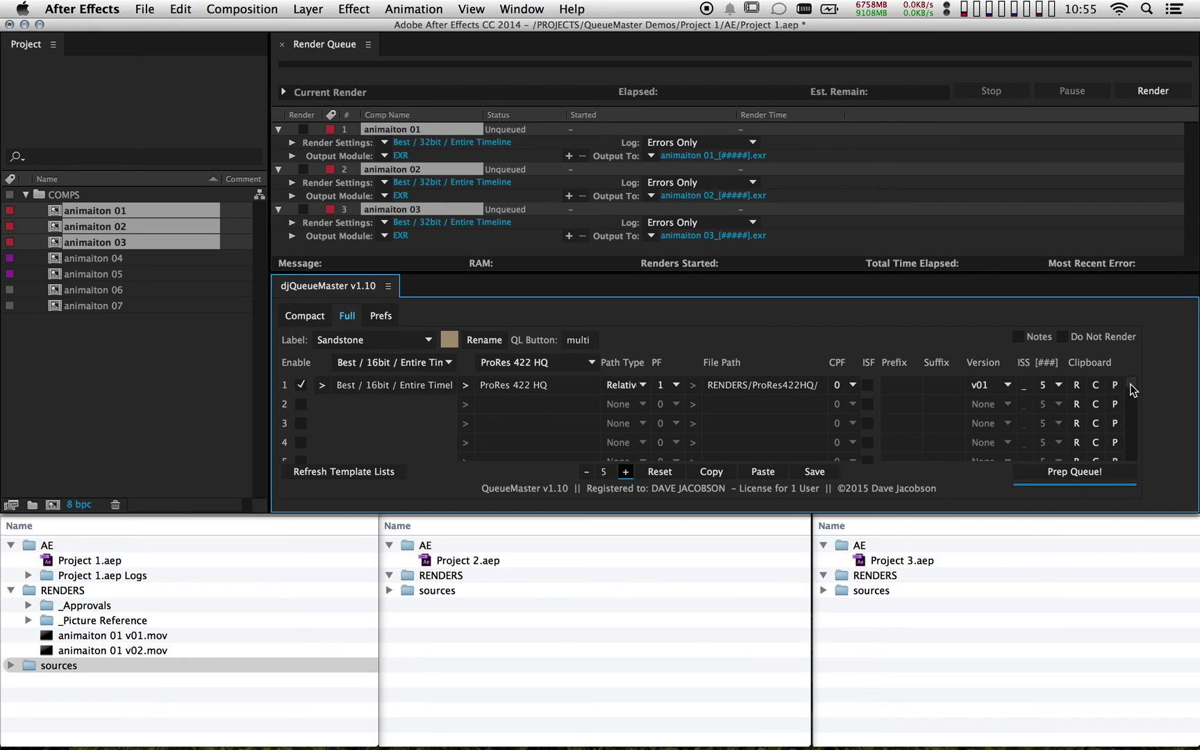
{"action": "scroll", "coordinate": [1133, 388], "scroll_direction": "down", "scroll_amount": 1}
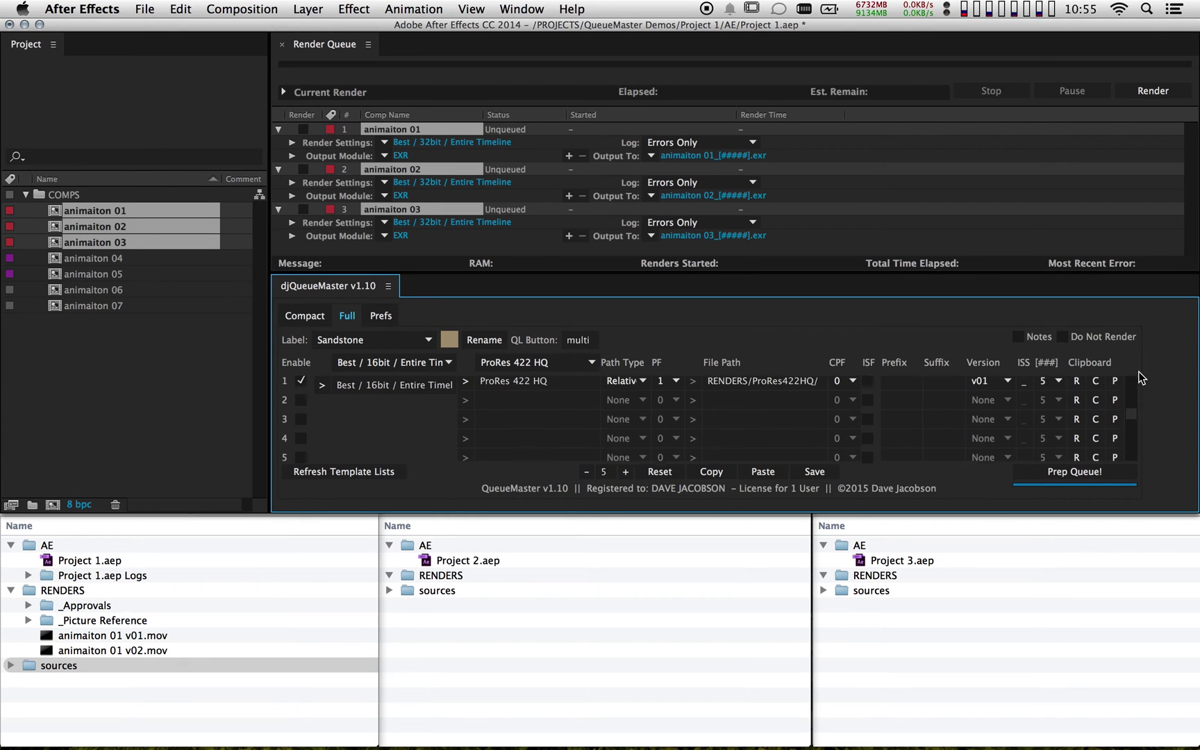
{"action": "scroll", "coordinate": [1133, 379], "scroll_direction": "up", "scroll_amount": 1}
Try 32 output module rows for the Sandstone label and set the row count back to 5
{"action": "left_click", "coordinate": [603, 471]}
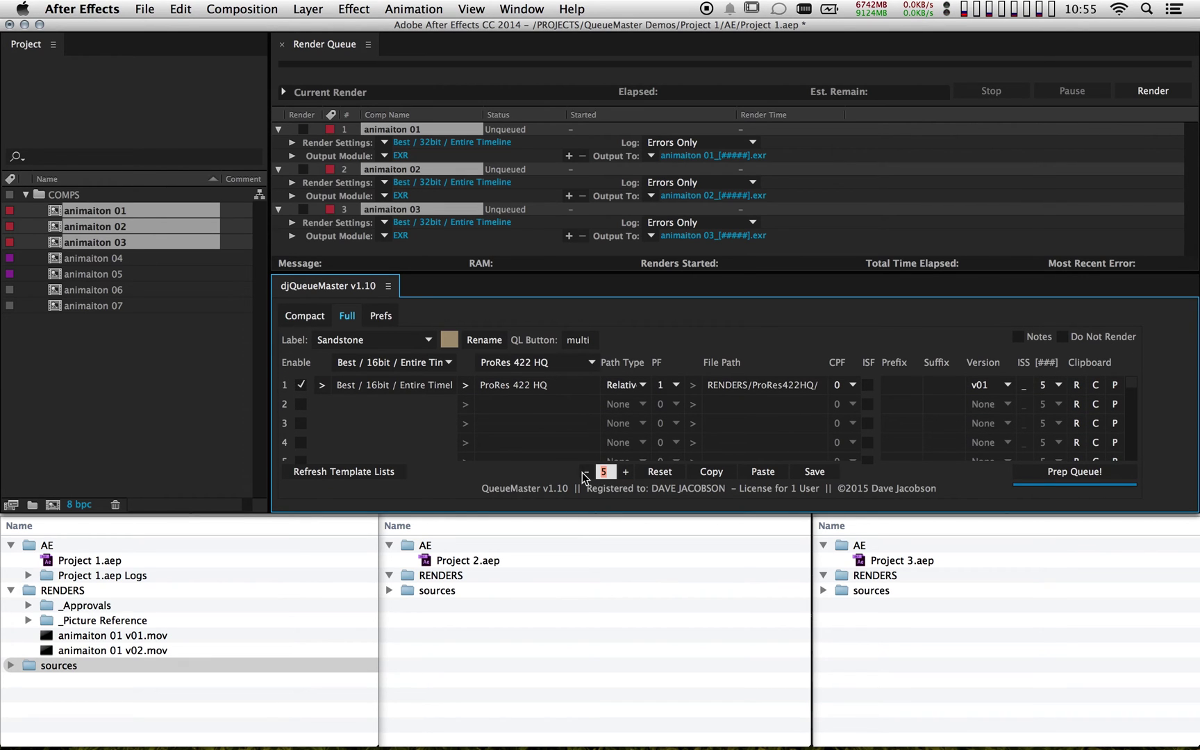
{"action": "type", "text": "32"}
{"action": "mouse_move", "coordinate": [1128, 387]}
{"action": "left_mouse_down"}
{"action": "mouse_move", "coordinate": [1138, 463]}
{"action": "mouse_move", "coordinate": [1138, 384]}
{"action": "left_mouse_up"}
{"action": "double_click", "coordinate": [606, 476]}
{"action": "type", "text": "5"}
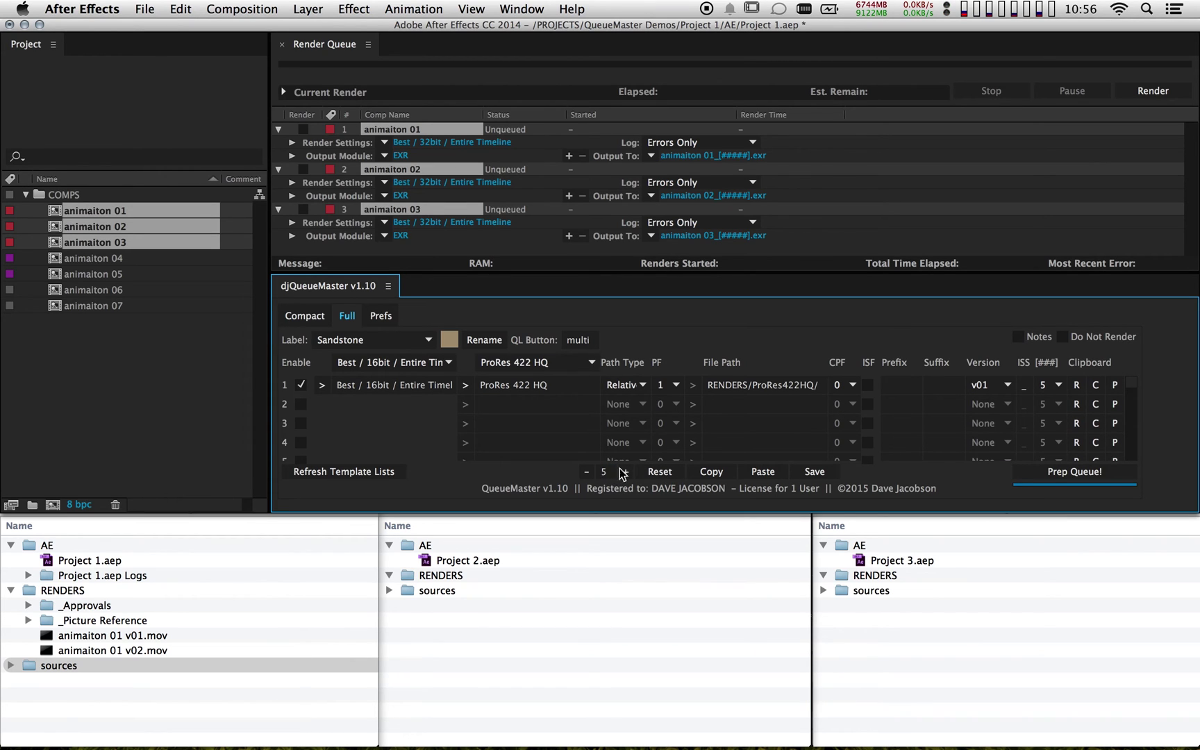
Copy the settings of row 1 into rows 2 to 5 of the Sandstone label
{"action": "left_click", "coordinate": [1096, 386]}
{"action": "left_click", "coordinate": [1114, 404]}
{"action": "left_click", "coordinate": [1114, 422]}
{"action": "left_click", "coordinate": [1115, 444]}
{"action": "left_click", "coordinate": [1115, 459]}
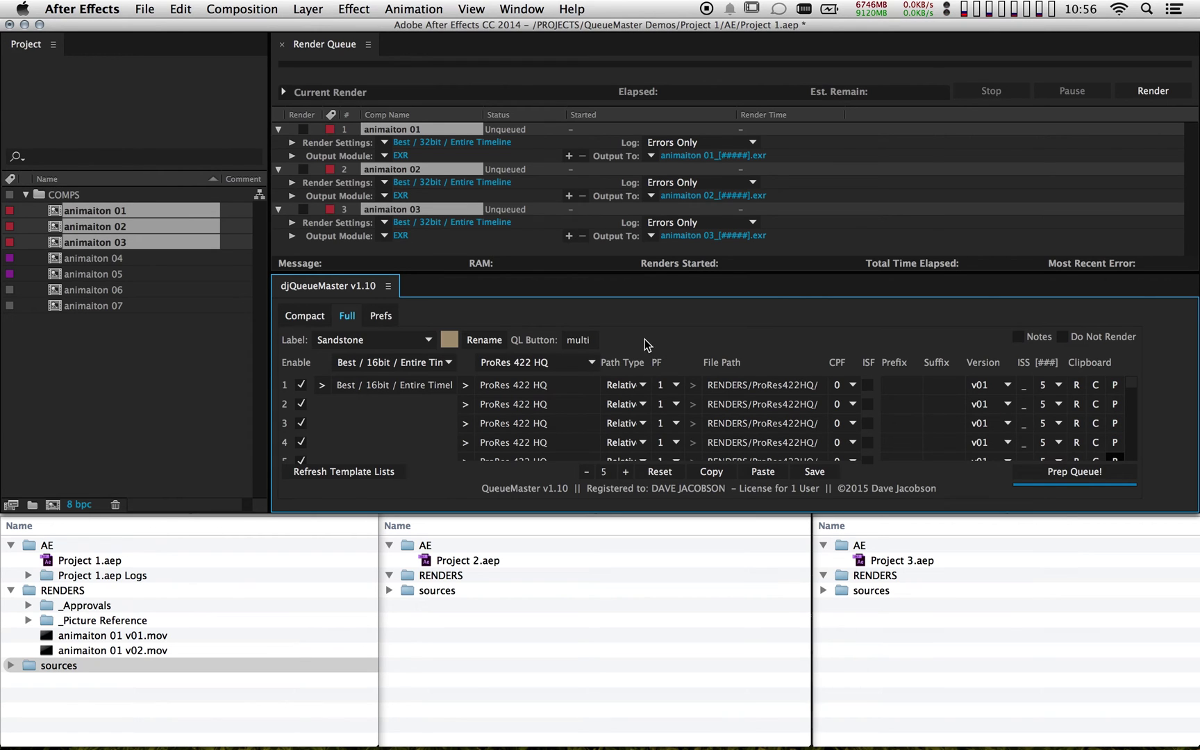
Set the Sandstone label's output module to Avid DNX 175 in row 2 and PNG+ in row 3
{"action": "key", "text": "grave"}
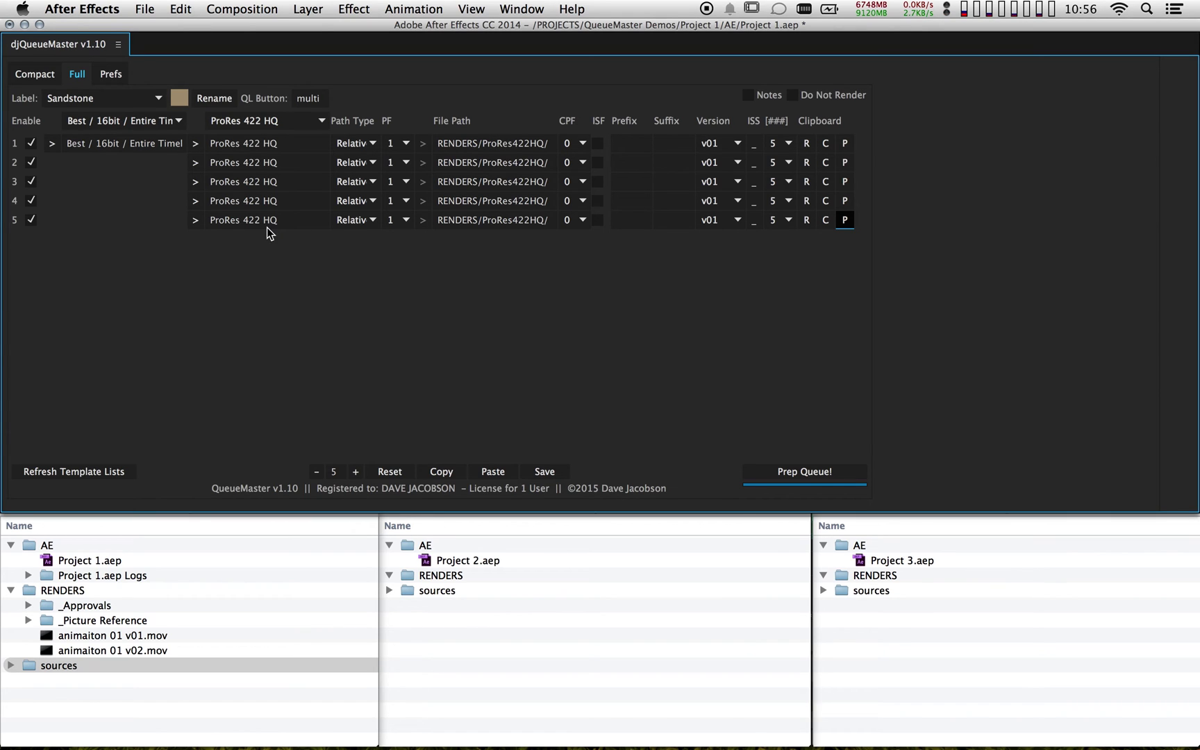
{"action": "left_click", "coordinate": [261, 123]}
{"action": "left_click", "coordinate": [247, 197]}
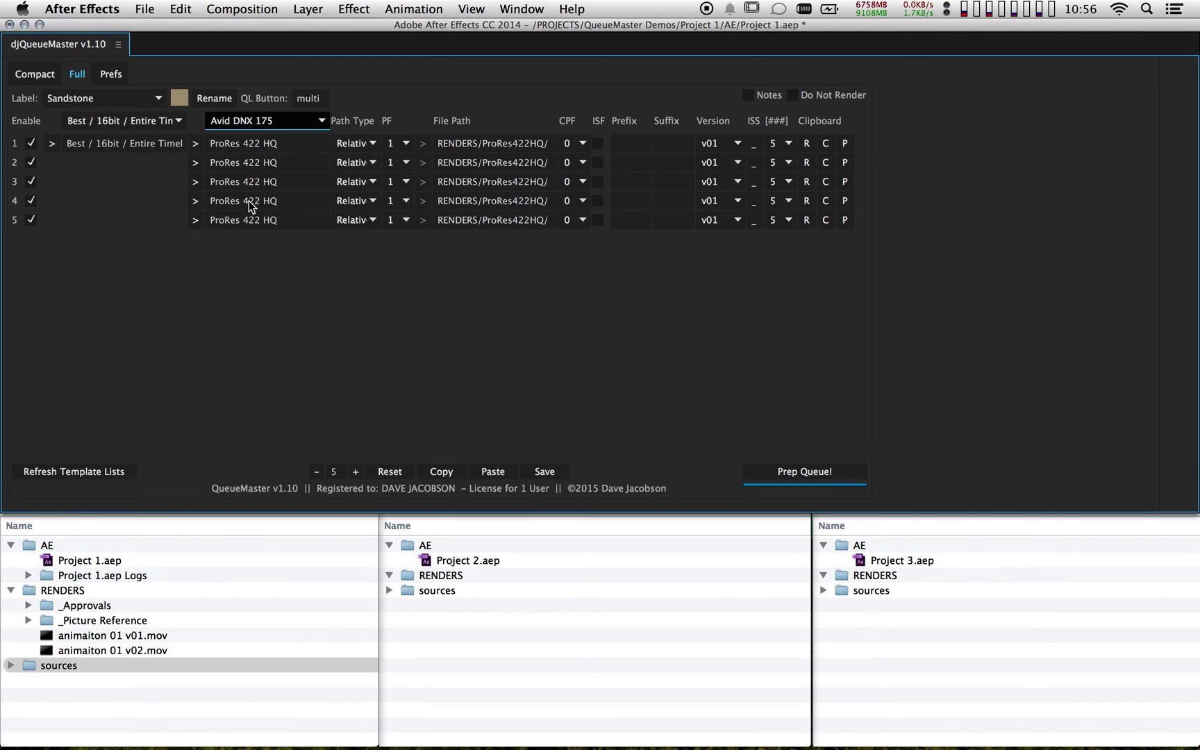
{"action": "left_click", "coordinate": [195, 164]}
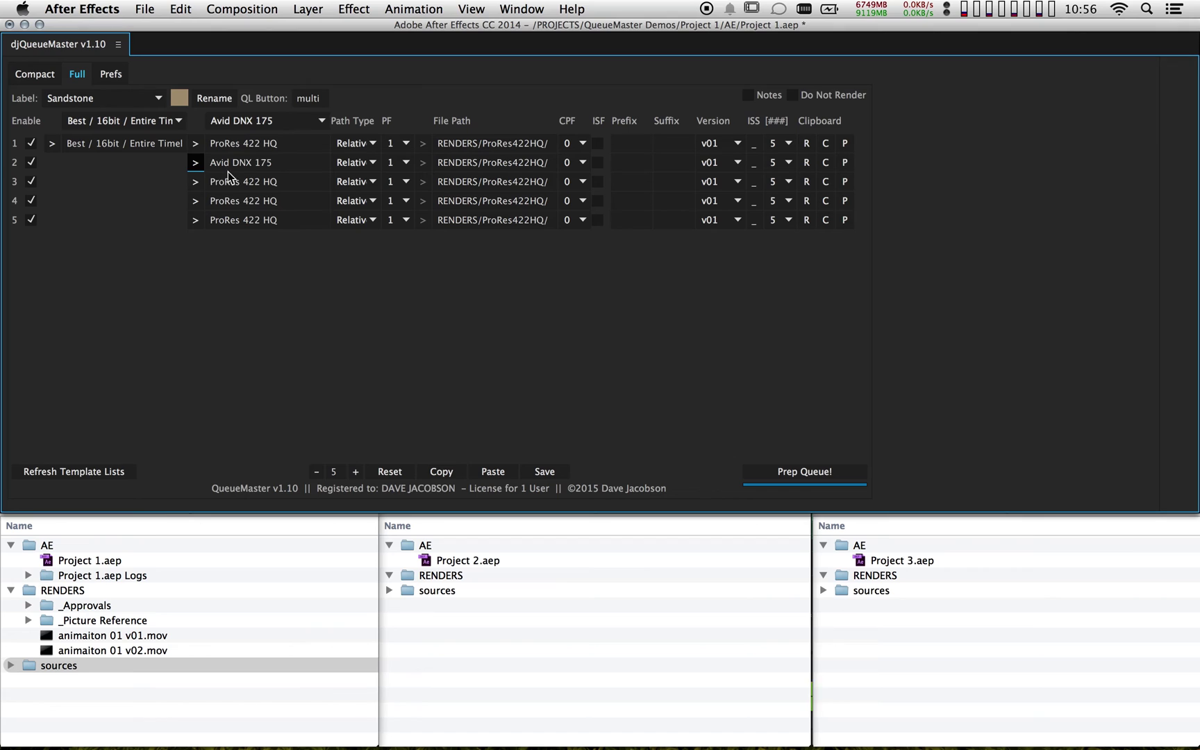
{"action": "left_click", "coordinate": [286, 122]}
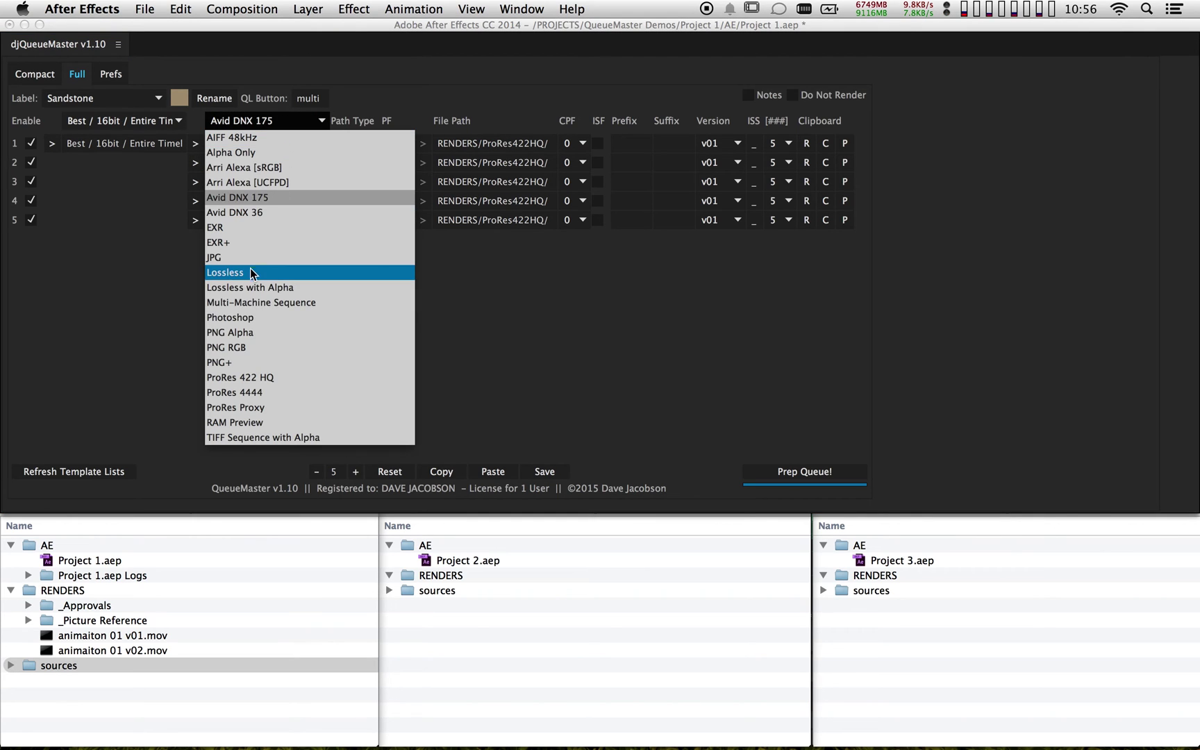
{"action": "left_click", "coordinate": [230, 361]}
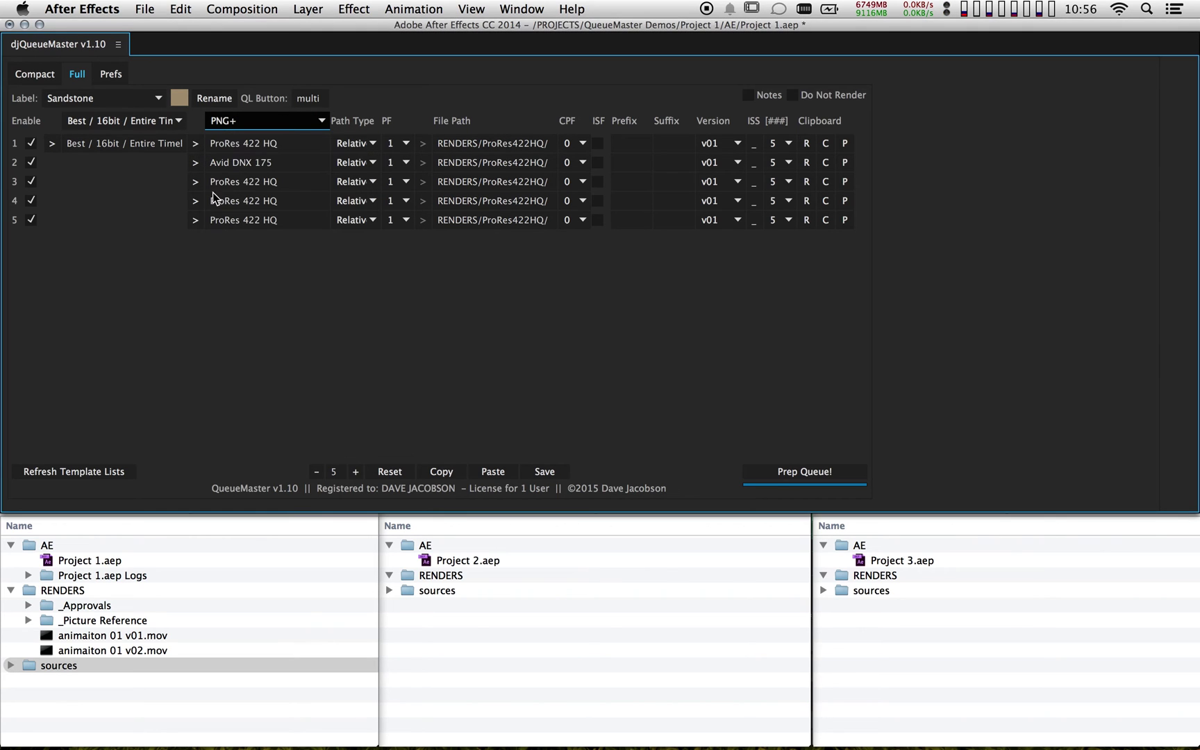
{"action": "left_click", "coordinate": [195, 184]}
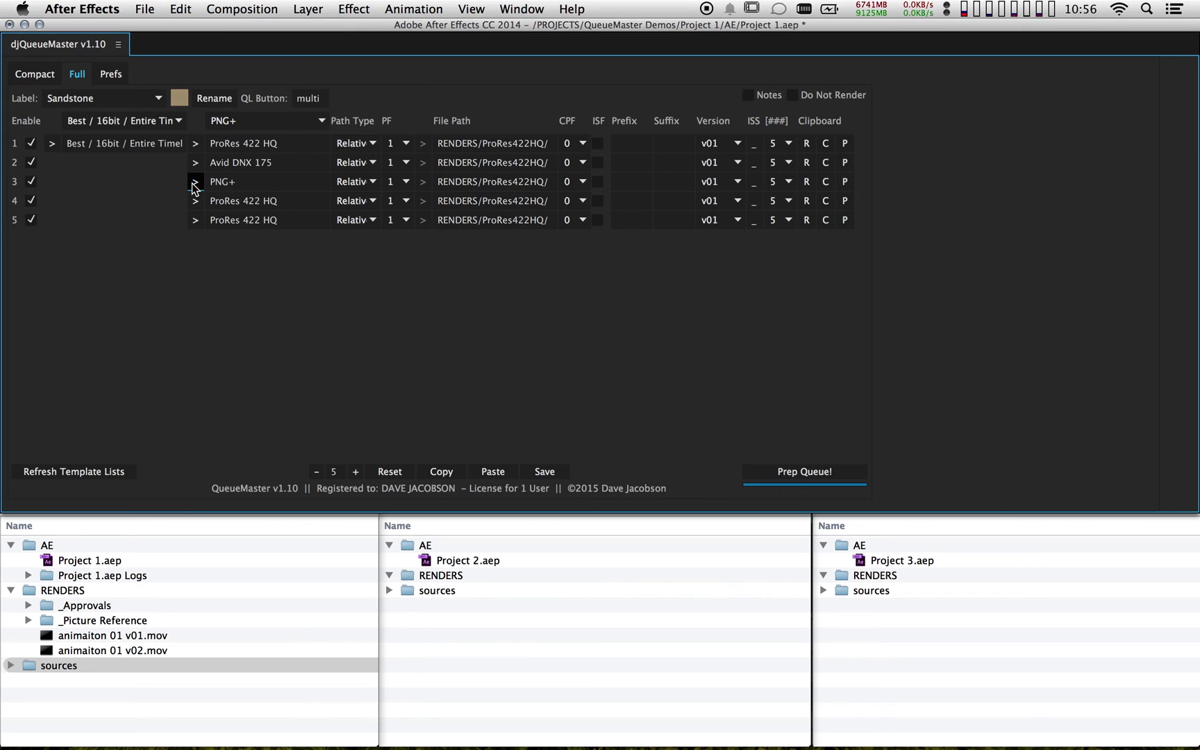
Set the output module to JPG in row 4 and TIFF Sequence with Alpha in row 5
{"action": "left_click", "coordinate": [262, 122]}
{"action": "left_click", "coordinate": [219, 257]}
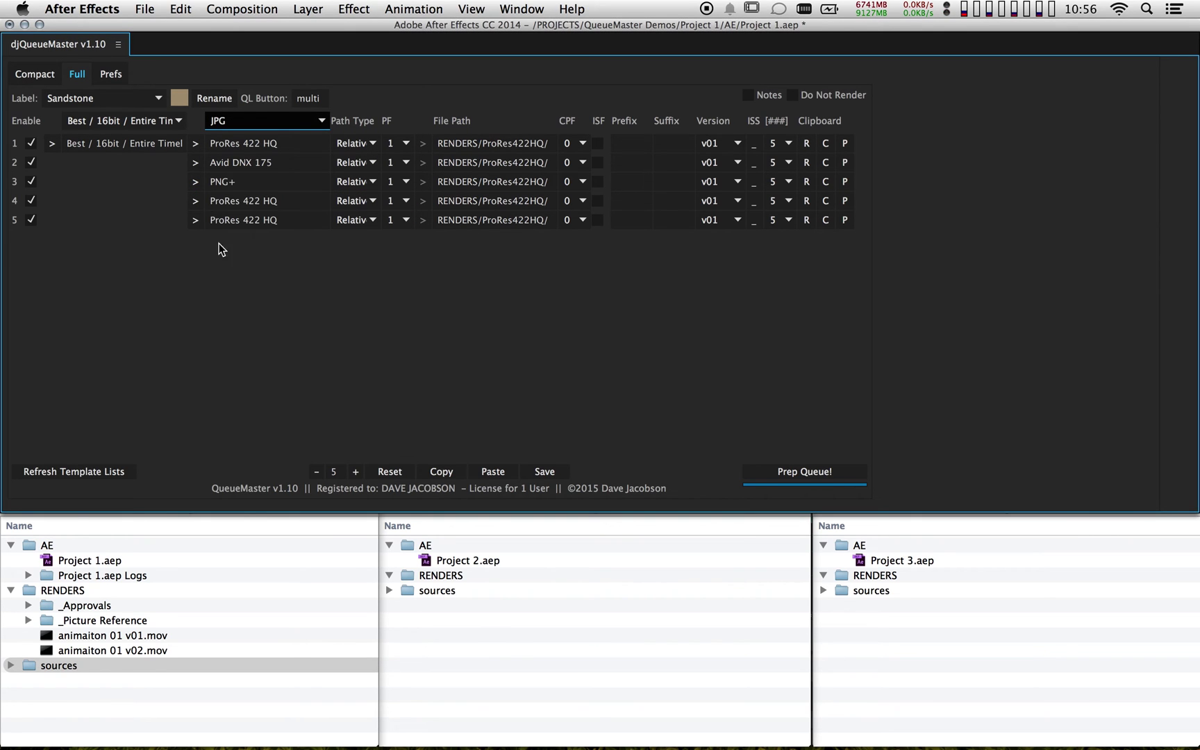
{"action": "left_click", "coordinate": [198, 203]}
{"action": "left_click", "coordinate": [249, 116]}
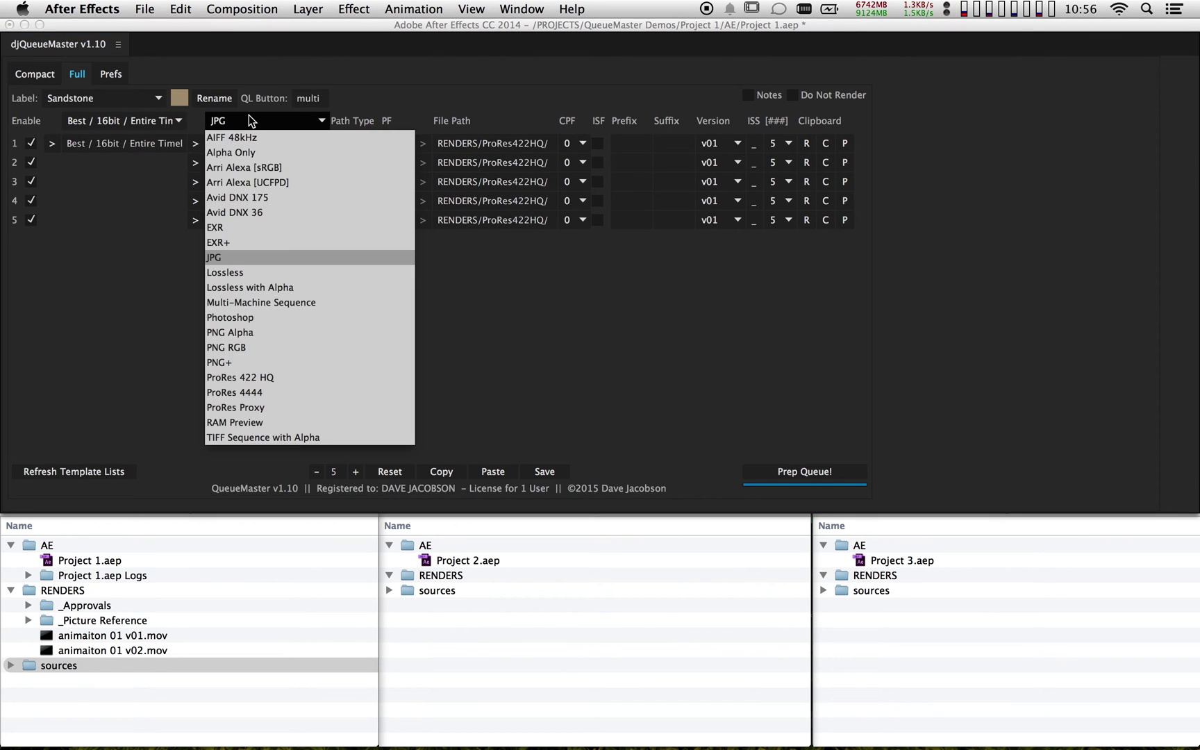
{"action": "left_click", "coordinate": [222, 437]}
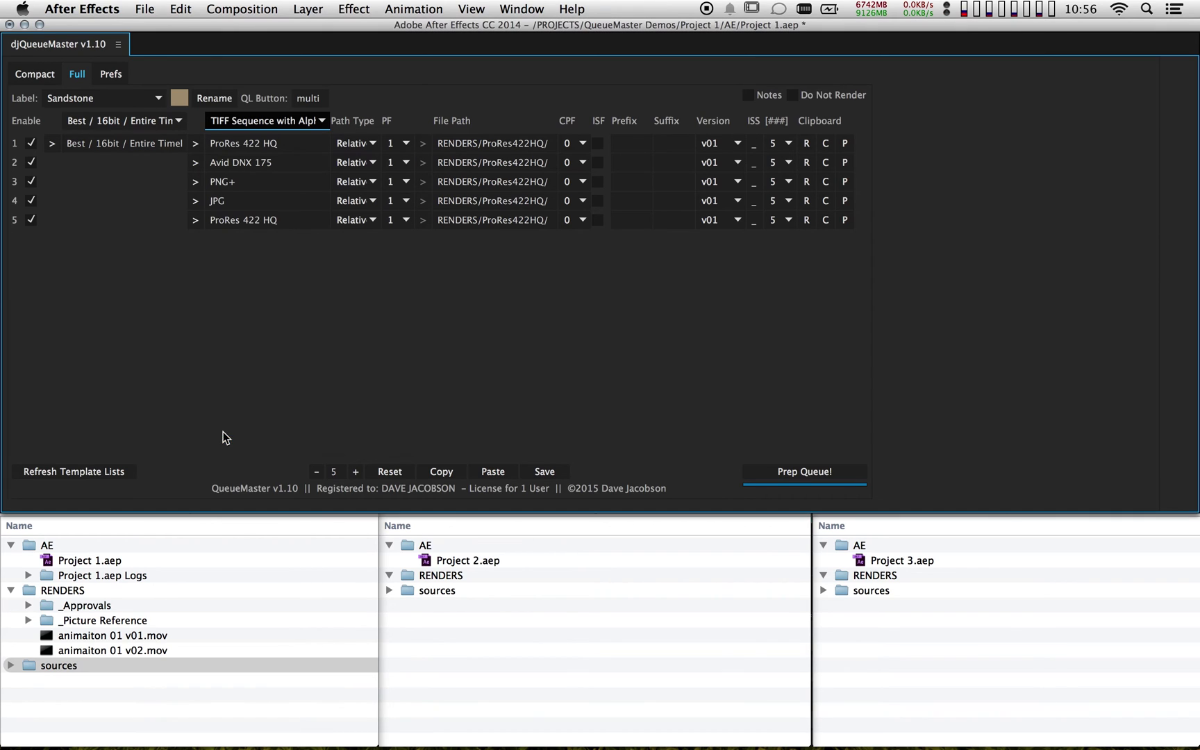
{"action": "left_click", "coordinate": [195, 221]}
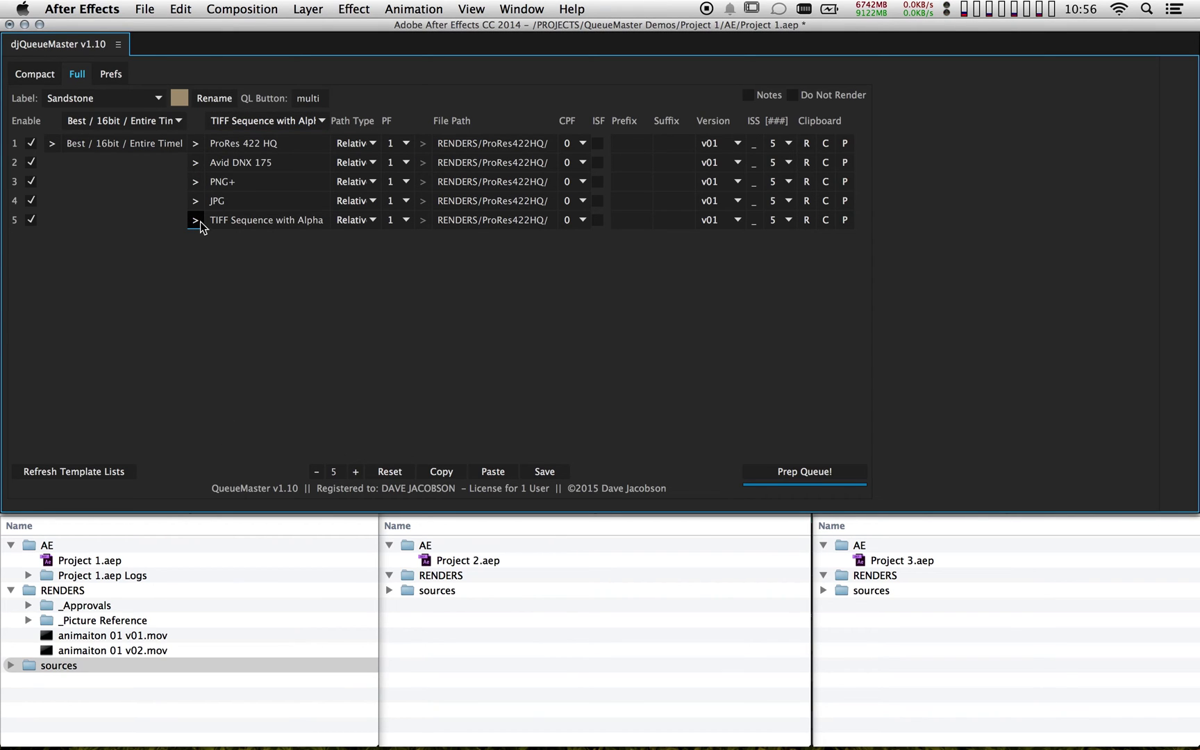
Set the file paths of rows 2 to 5 to RENDERS/DNX/, RENDERS/PNG/, RENDERS/JPG/ and RENDERS/TIFF/
{"action": "double_click", "coordinate": [508, 161]}
{"action": "type", "text": "DNX"}
{"action": "double_click", "coordinate": [509, 181]}
{"action": "type", "text": "PNG"}
{"action": "double_click", "coordinate": [509, 200]}
{"action": "type", "text": "JPG"}
{"action": "double_click", "coordinate": [508, 220]}
{"action": "type", "text": "TIFF"}
{"action": "left_click", "coordinate": [437, 276]}
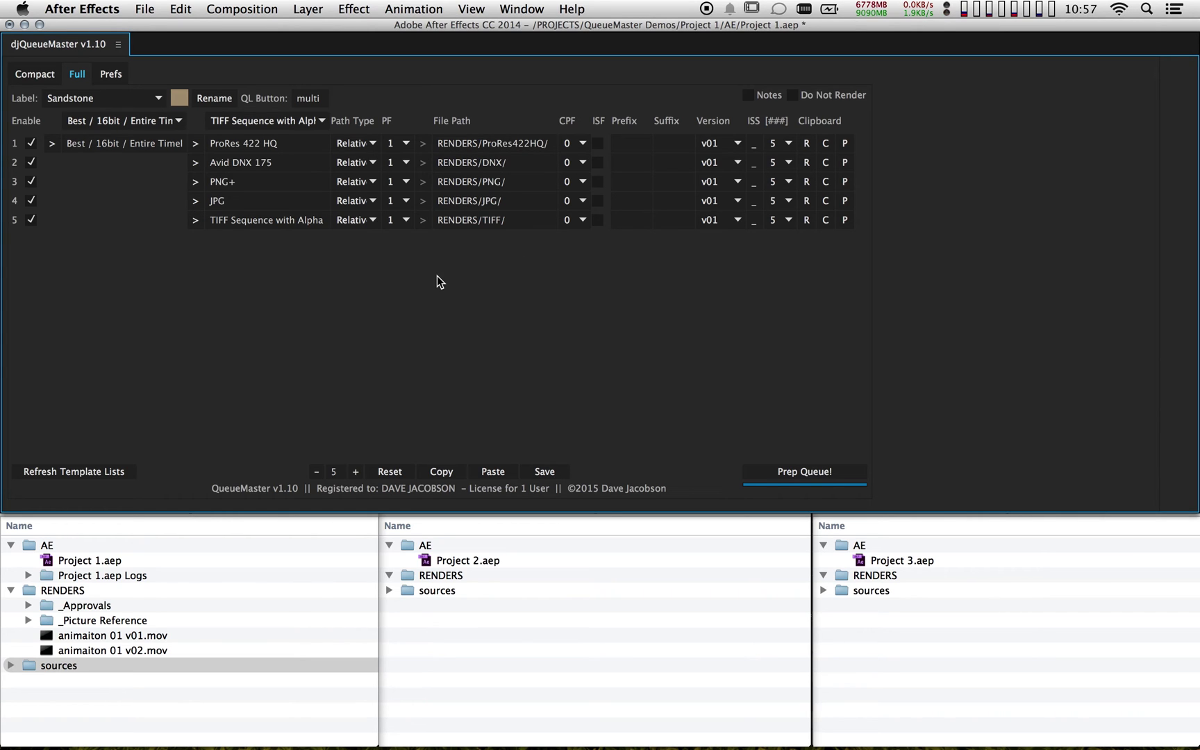
Enable notes for the Sandstone label and enter ProRes 422 HQ as the first line
{"action": "left_click", "coordinate": [35, 73]}
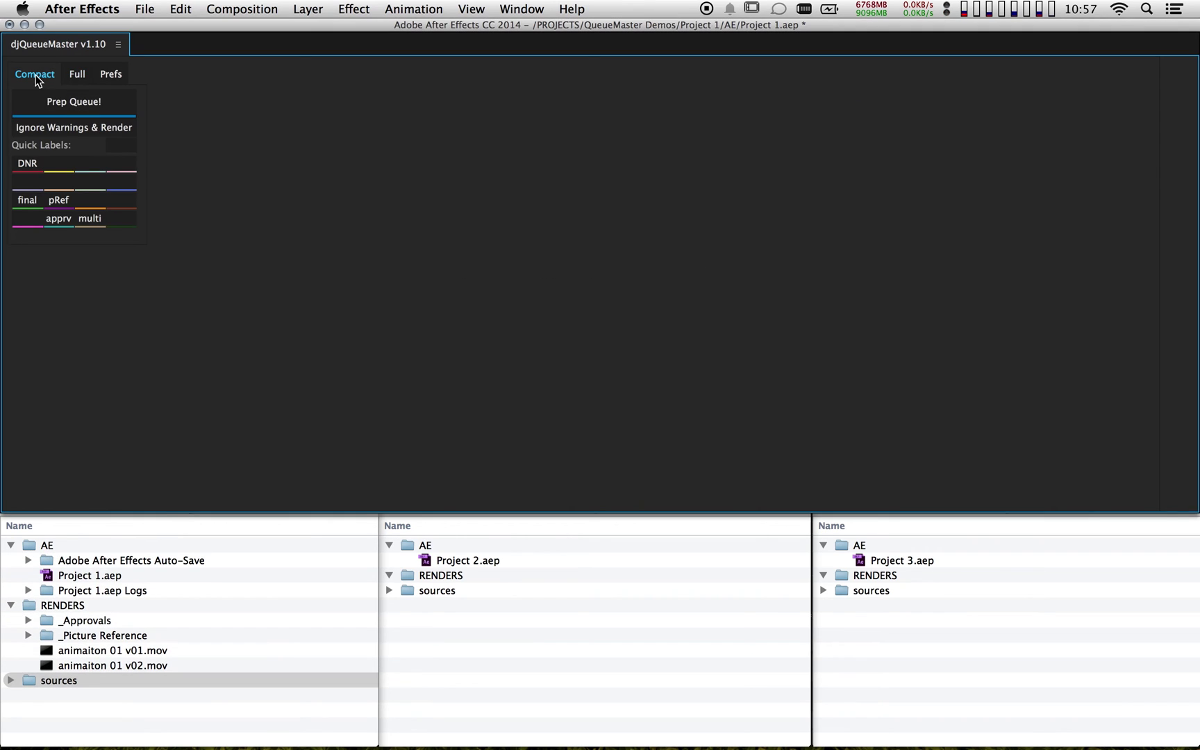
{"action": "left_click", "coordinate": [78, 74]}
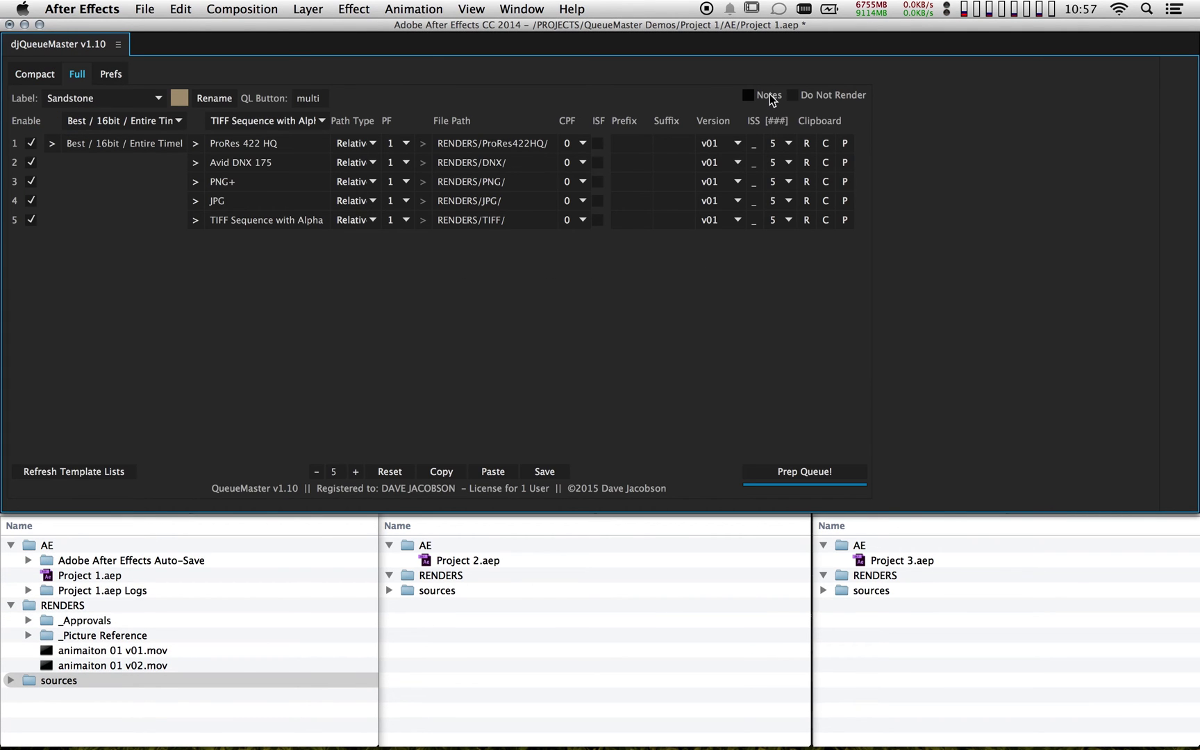
{"action": "left_click", "coordinate": [747, 96]}
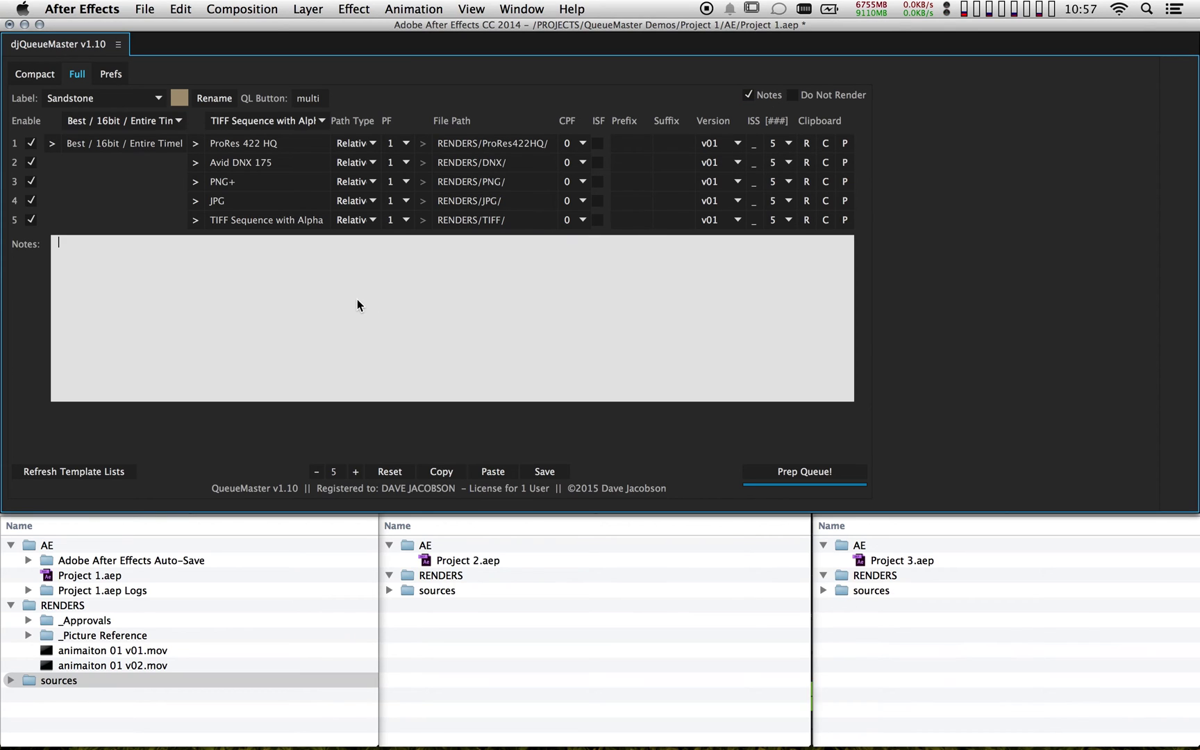
{"action": "left_click", "coordinate": [263, 143]}
{"action": "key", "text": "super+a"}
{"action": "key", "text": "super+c"}
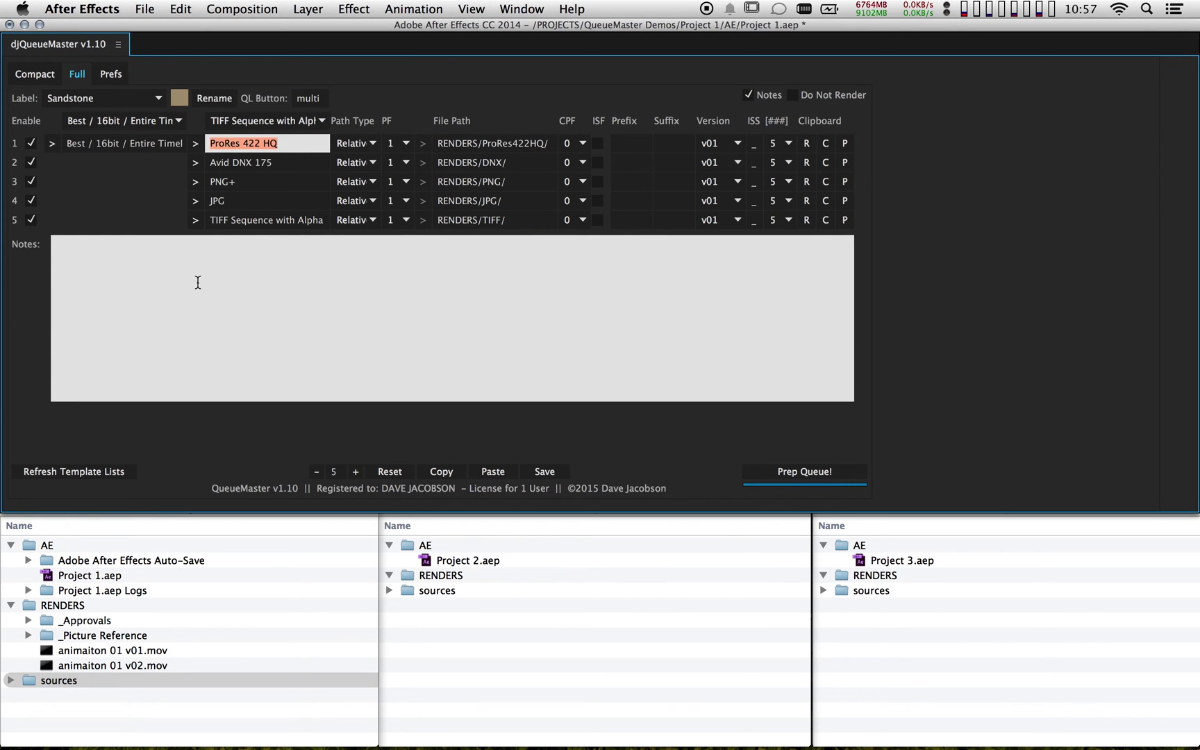
{"action": "left_click", "coordinate": [197, 272]}
{"action": "key", "text": "super+v"}
Add Avid DNX 175, PNG+, JPG and TIFF Sequence with Alpha as further lines of the Sandstone notes
{"action": "key", "text": "super+a"}
{"action": "key", "text": "super+c"}
{"action": "left_click", "coordinate": [201, 264]}
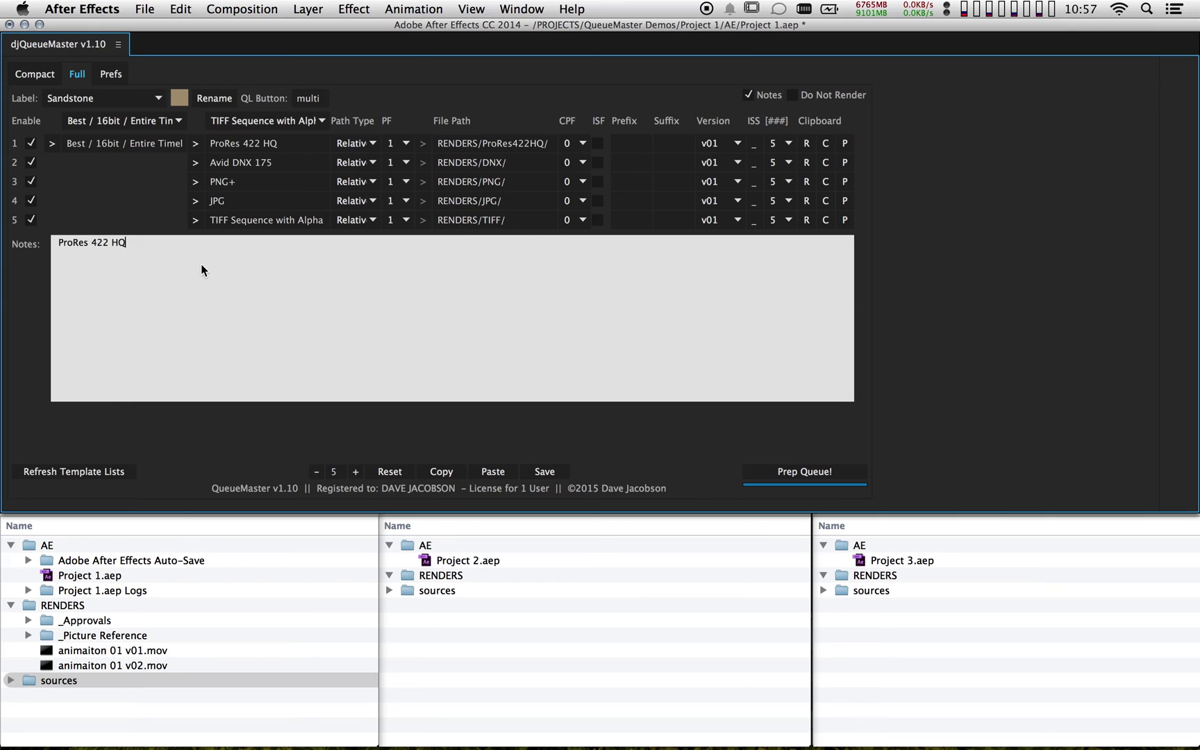
{"action": "key", "text": "Return"}
{"action": "key", "text": "super+v"}
{"action": "key", "text": "Return"}
{"action": "type", "text": "PNG+"}
{"action": "key", "text": "Return"}
{"action": "type", "text": "JPG"}
{"action": "left_click", "coordinate": [266, 219]}
{"action": "key", "text": "super+a"}
{"action": "key", "text": "super+c"}
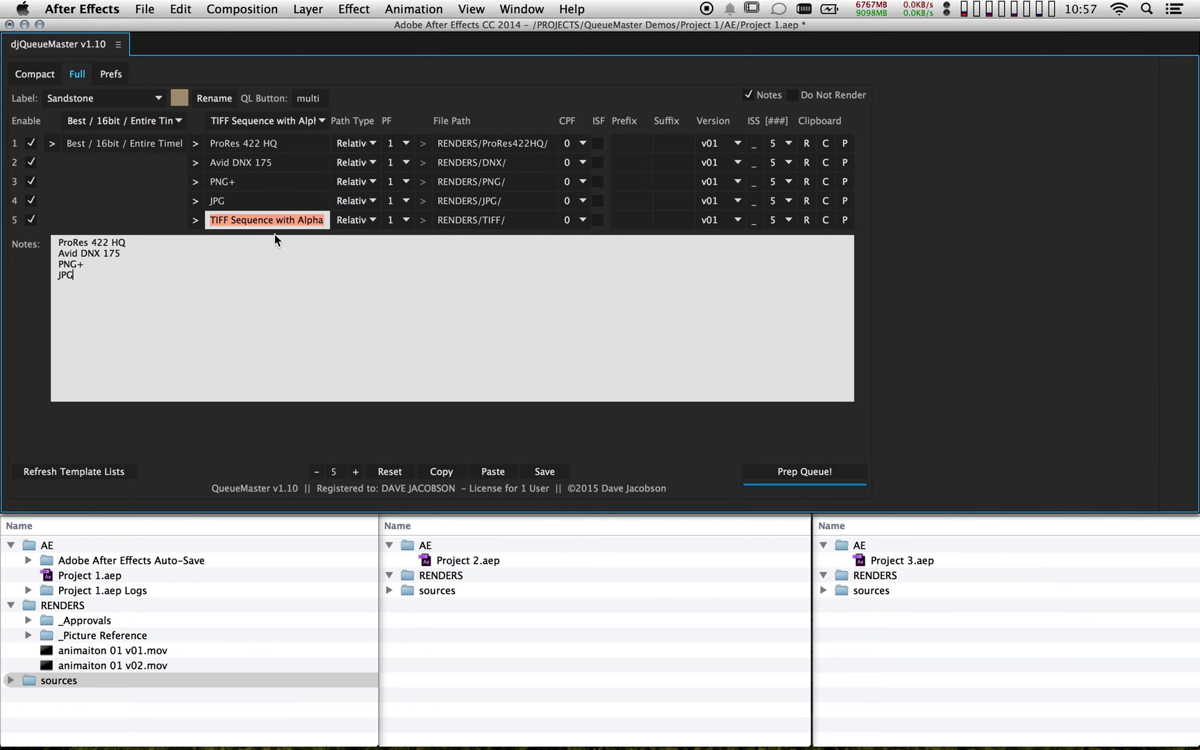
{"action": "left_click", "coordinate": [208, 298]}
{"action": "key", "text": "Return"}
{"action": "key", "text": "super+v"}
Check the notes tooltip of the multi quick label in the compact view
{"action": "left_click", "coordinate": [32, 74]}
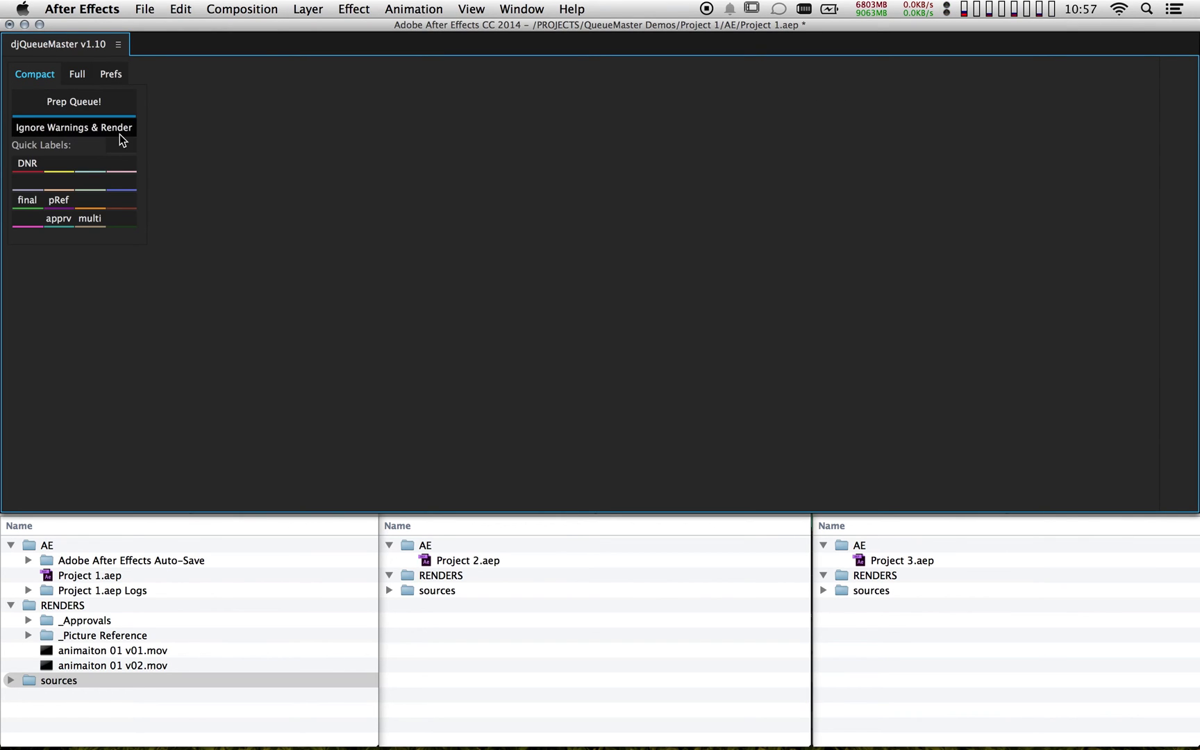
{"action": "mouse_move", "coordinate": [101, 218]}
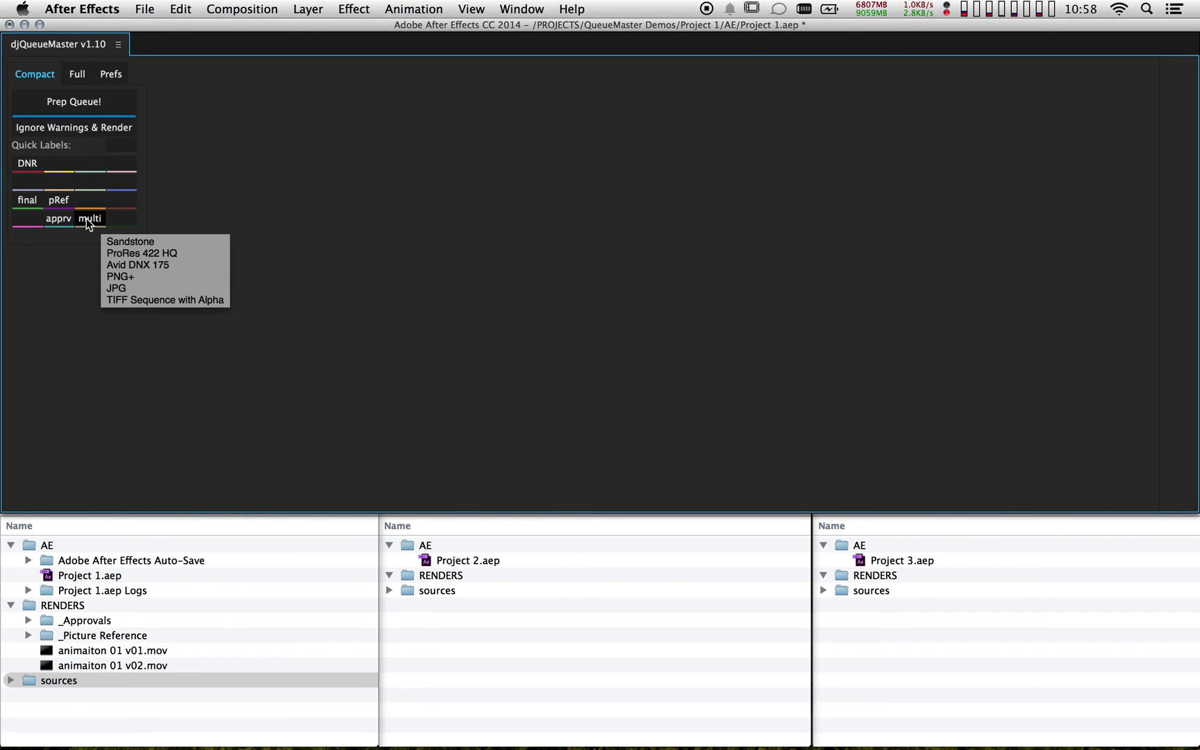
{"action": "left_click", "coordinate": [76, 74]}
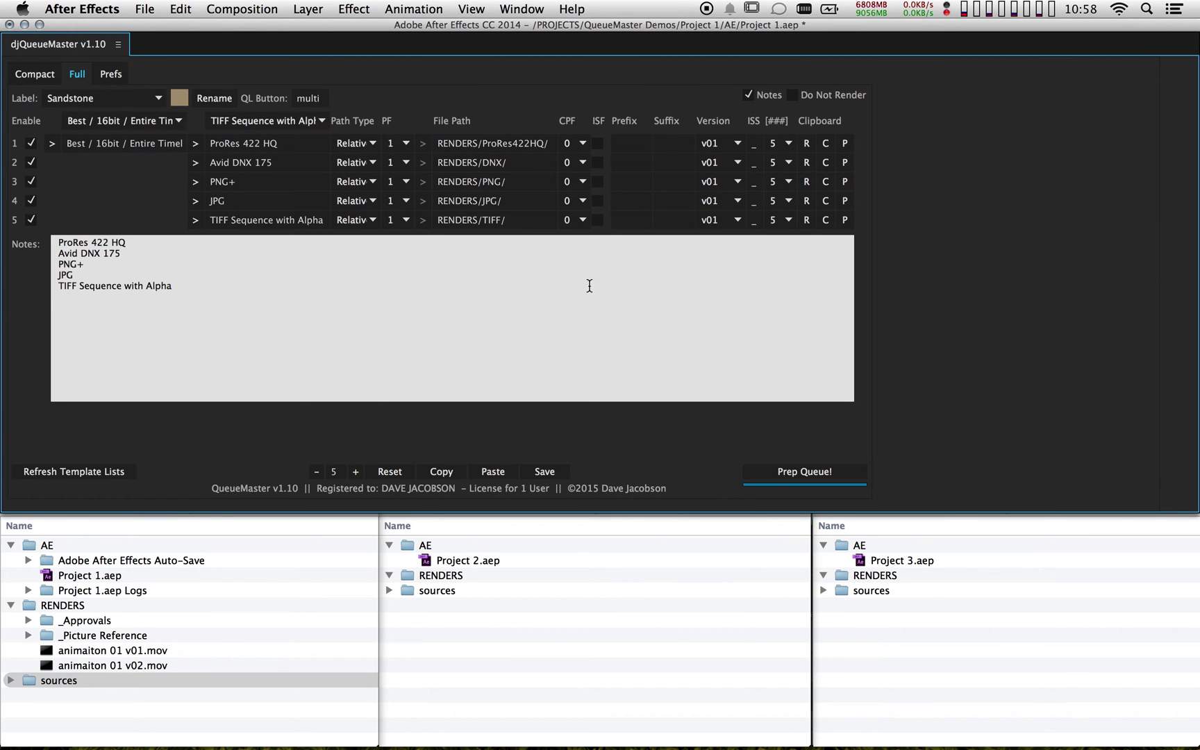
Select the comps animaiton 01 to 07 in the project and delete all items from the render queue
{"action": "key", "text": "grave"}
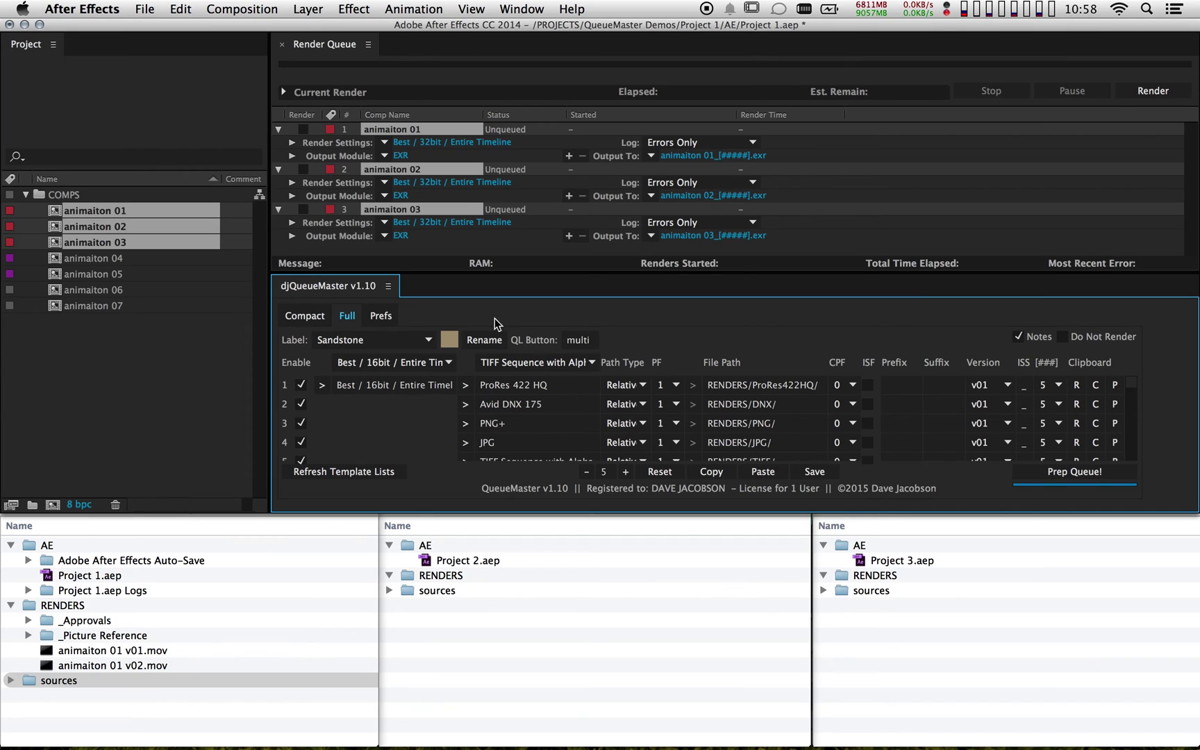
{"action": "left_click", "coordinate": [306, 316]}
{"action": "left_click", "coordinate": [68, 293], "text": "shift"}
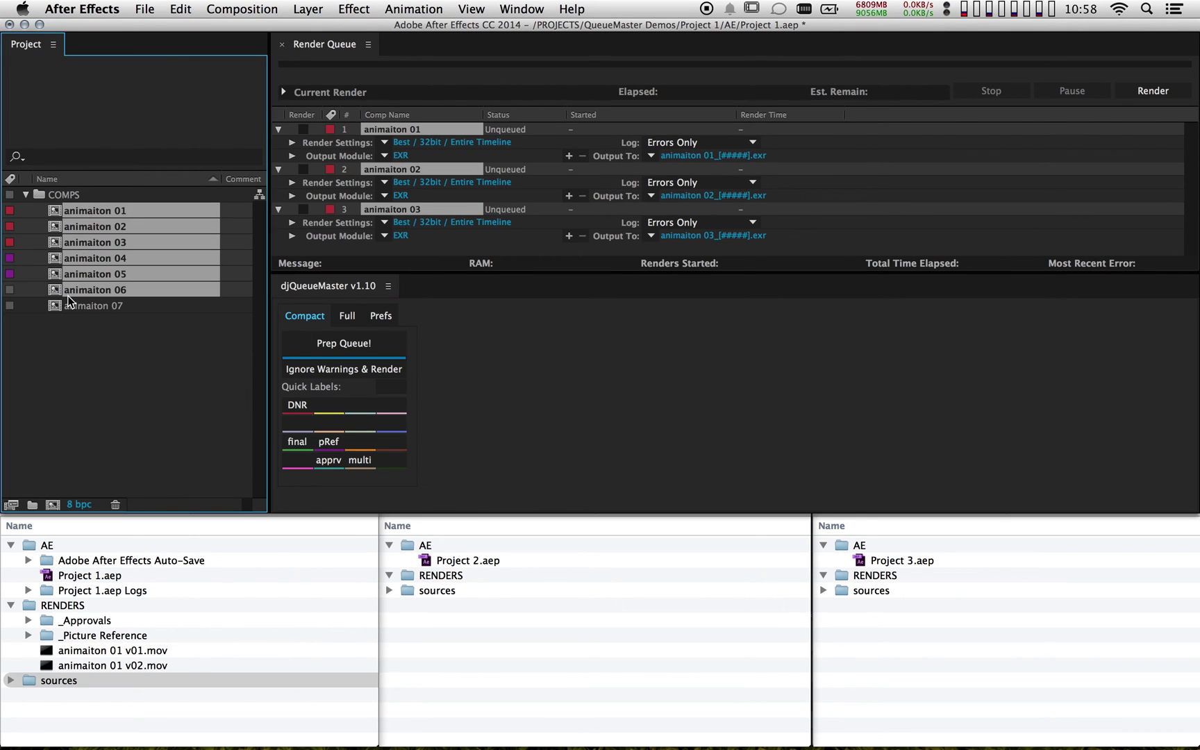
{"action": "left_click", "coordinate": [66, 301], "text": "shift"}
{"action": "left_click", "coordinate": [393, 212]}
{"action": "key", "text": "super+a"}
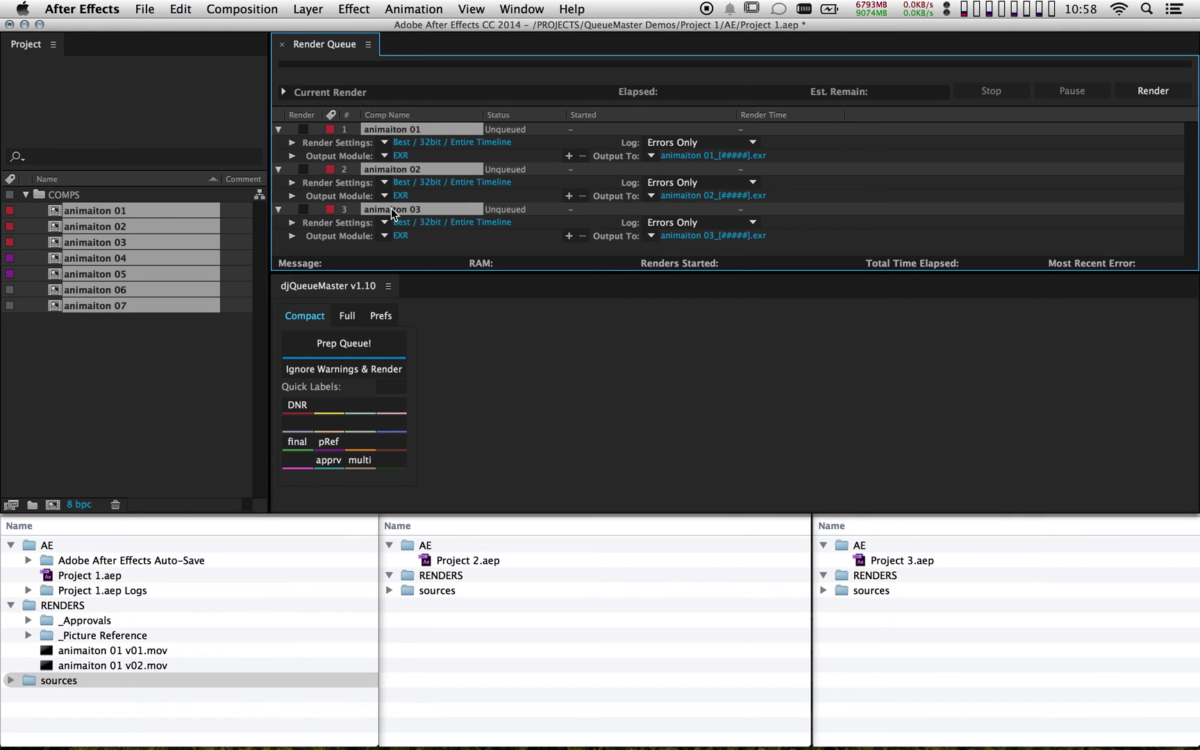
{"action": "key", "text": "Delete"}
Apply the multi quick label to the seven selected comps, prep the render queue and review the resulting outputs and folders
{"action": "left_click", "coordinate": [354, 461]}
{"action": "left_click", "coordinate": [373, 340]}
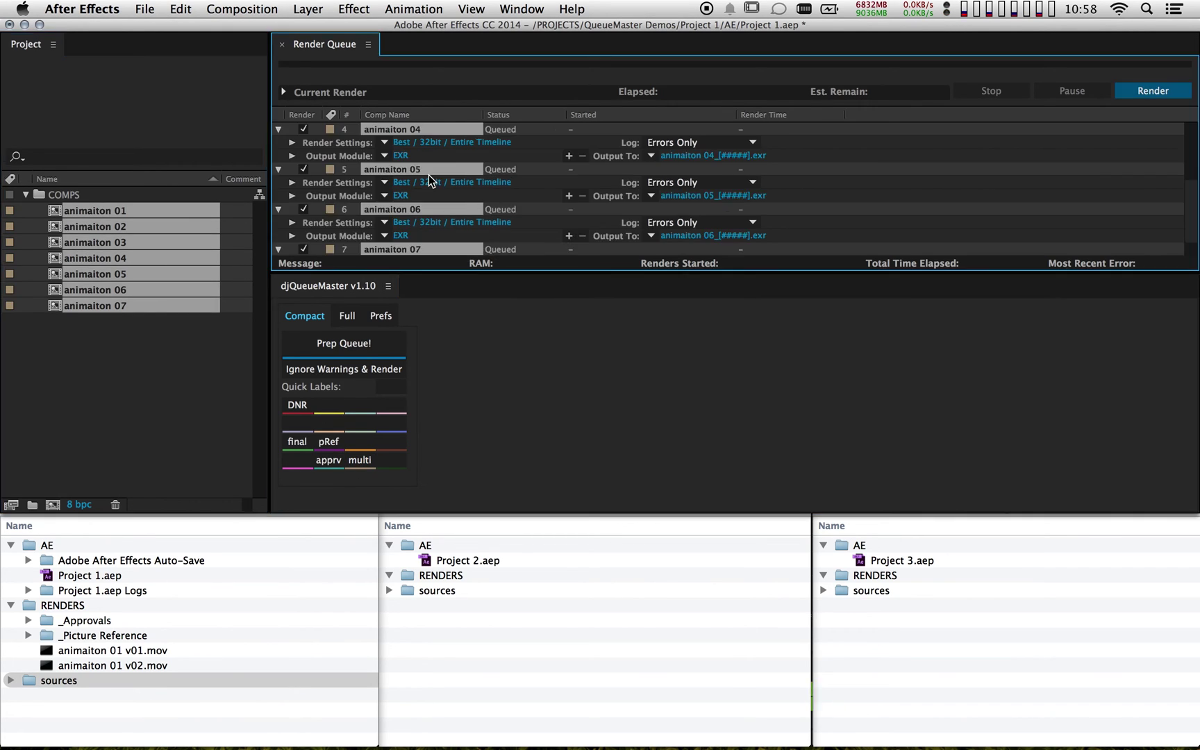
{"action": "left_click", "coordinate": [337, 343]}
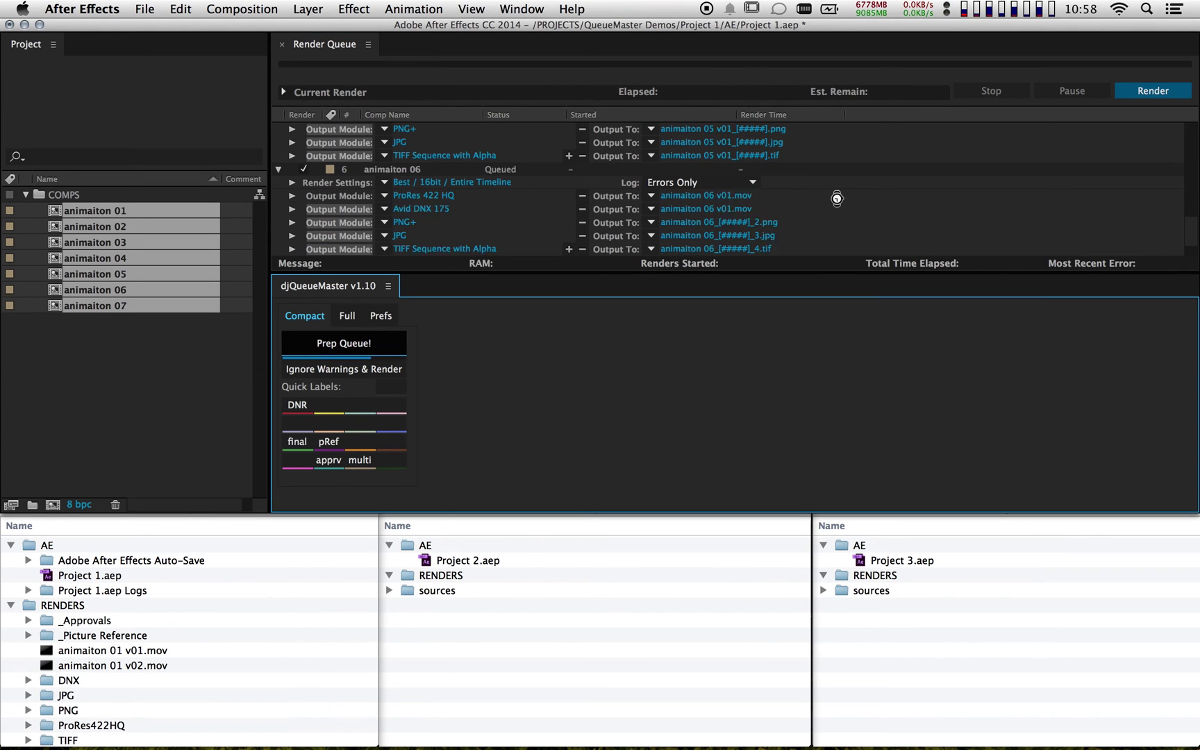
{"action": "key", "text": "grave"}
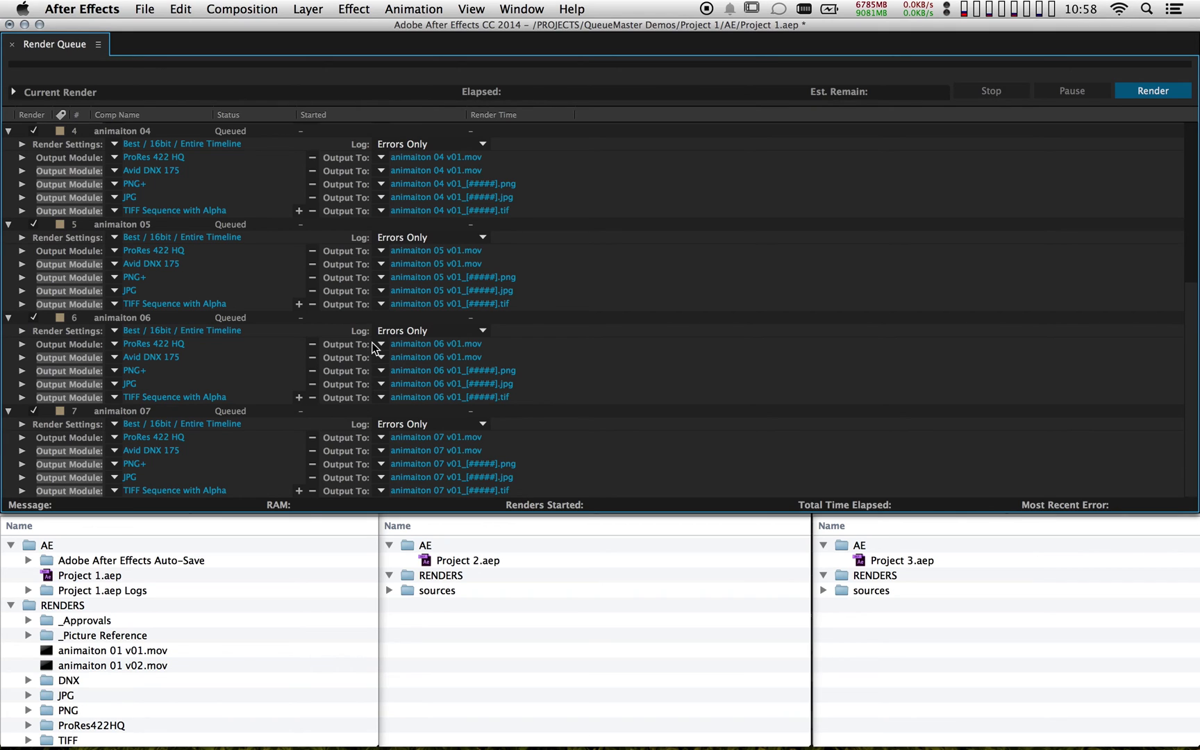
{"action": "scroll", "coordinate": [150, 681], "scroll_direction": "down", "scroll_amount": 1}
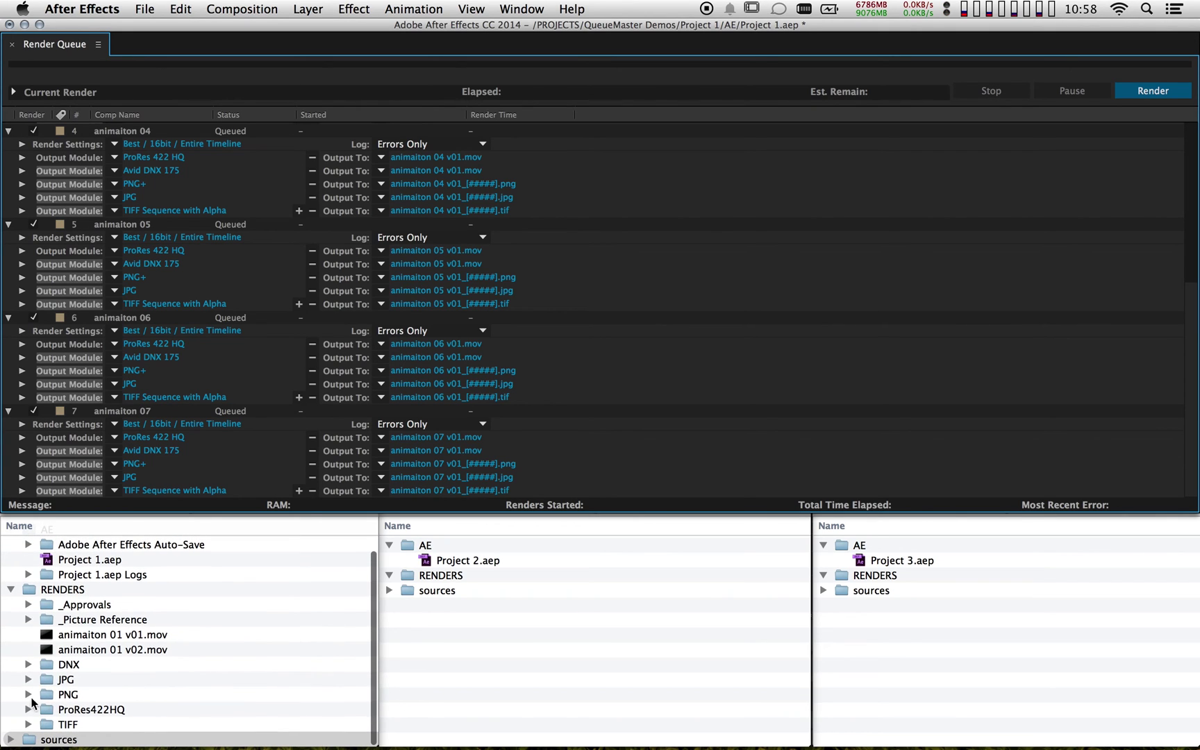
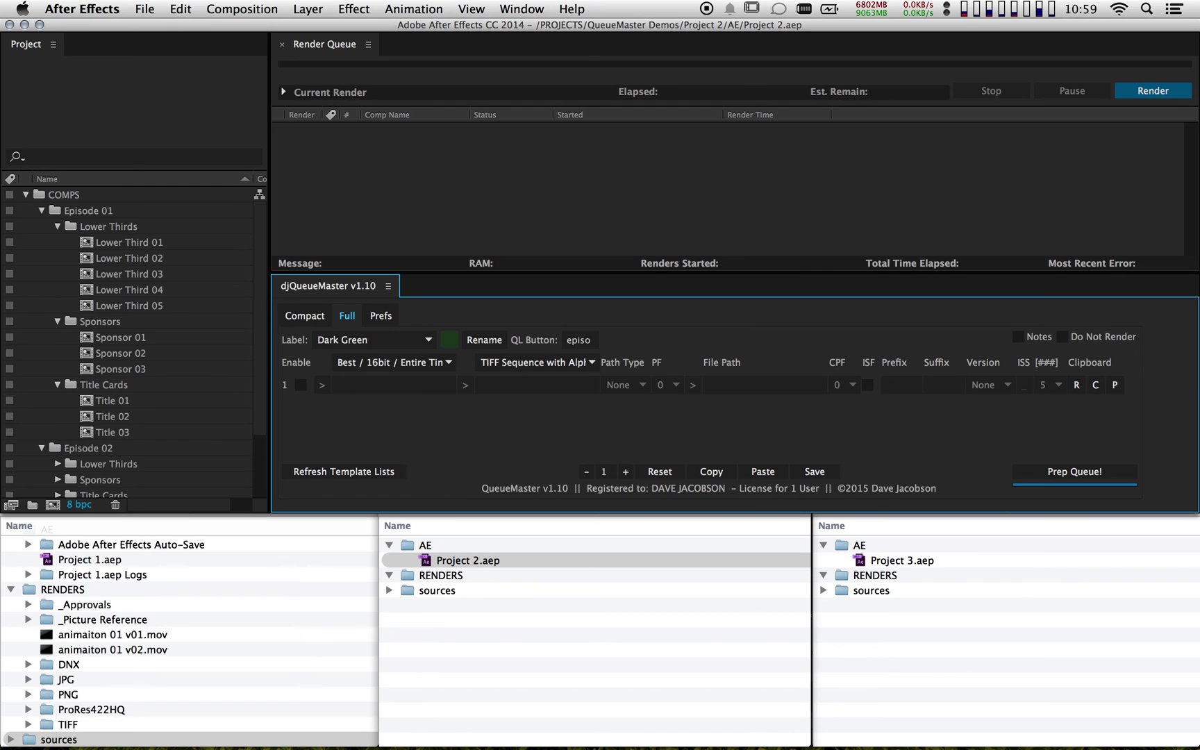
Copy the output line settings of the Green label and paste them into the Dark Green label
{"action": "left_click", "coordinate": [371, 339]}
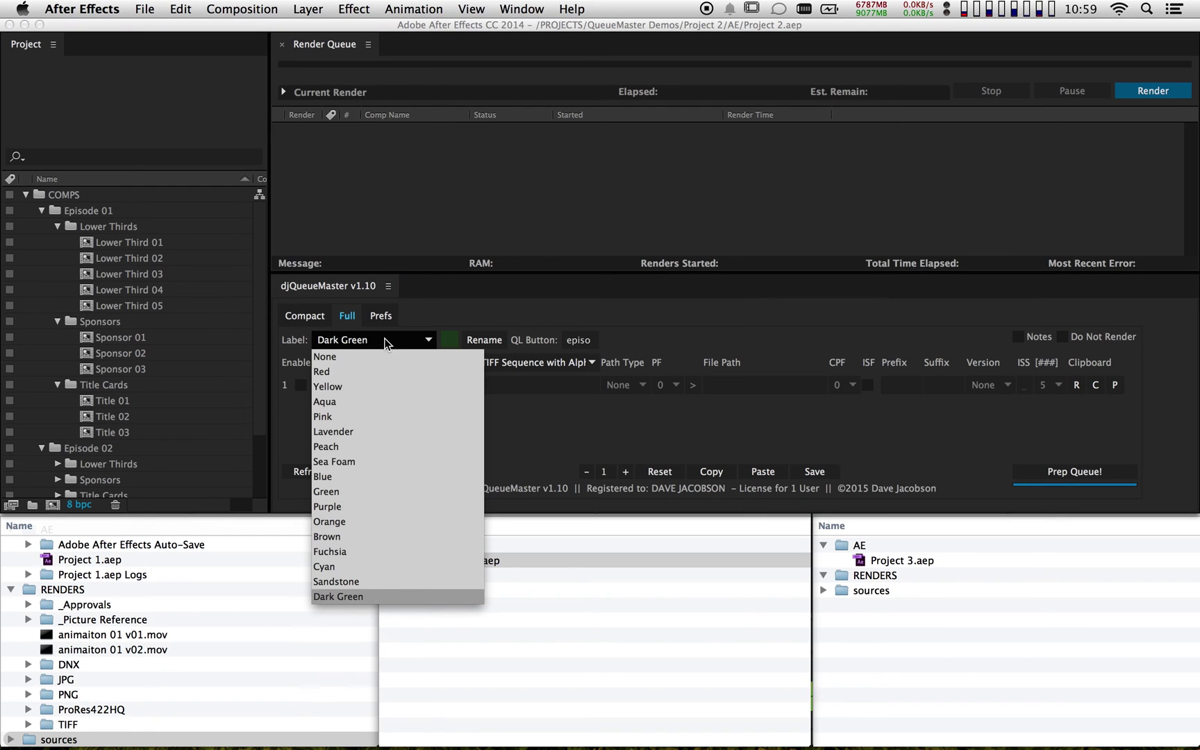
{"action": "left_click", "coordinate": [330, 493]}
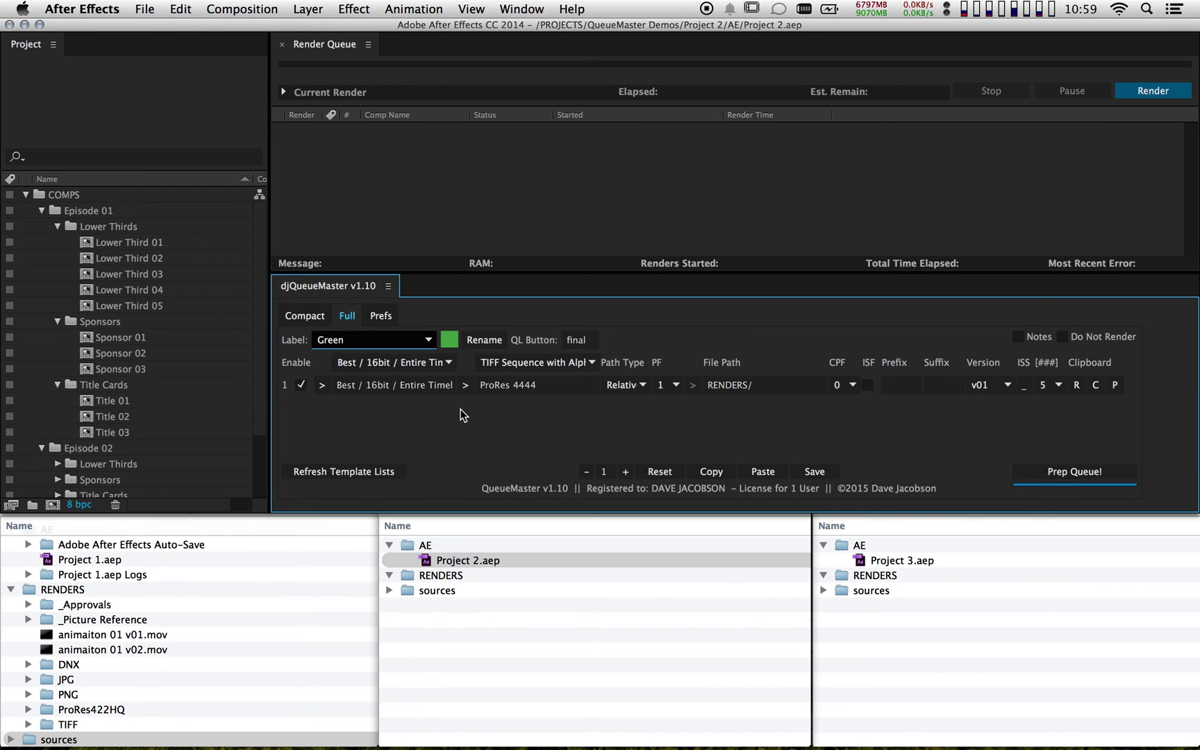
{"action": "left_click", "coordinate": [711, 472]}
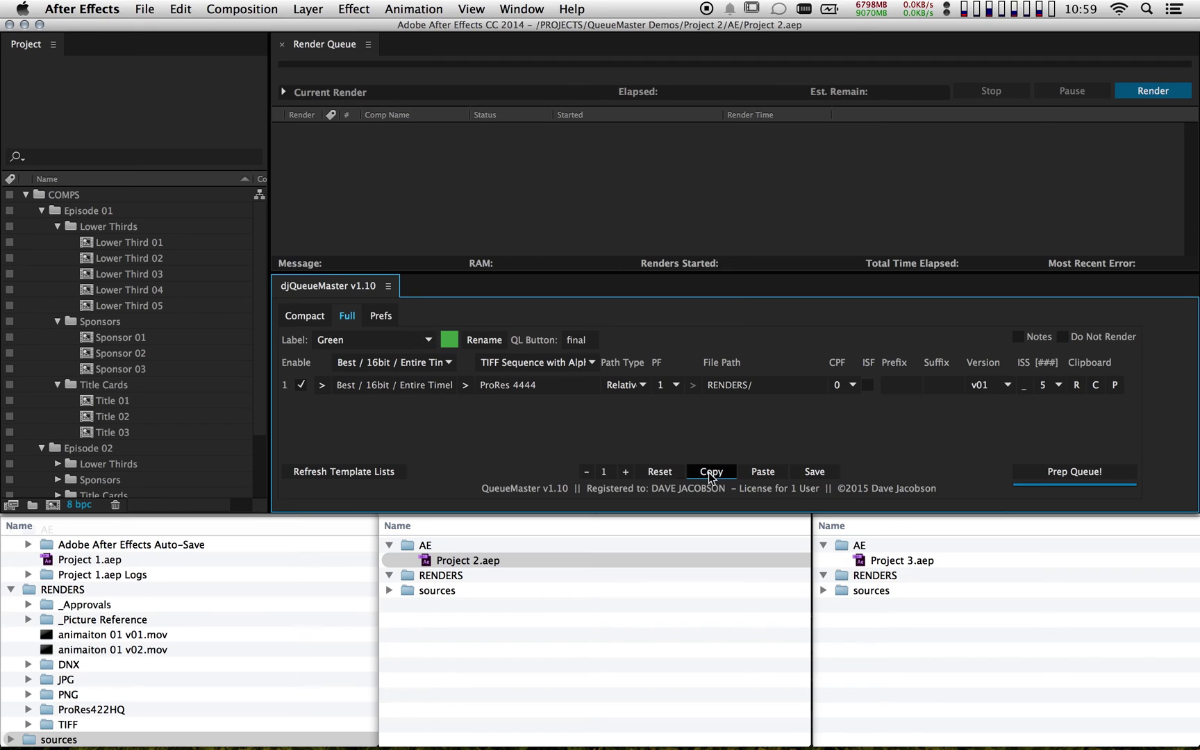
{"action": "left_click", "coordinate": [374, 340]}
{"action": "left_click", "coordinate": [340, 597]}
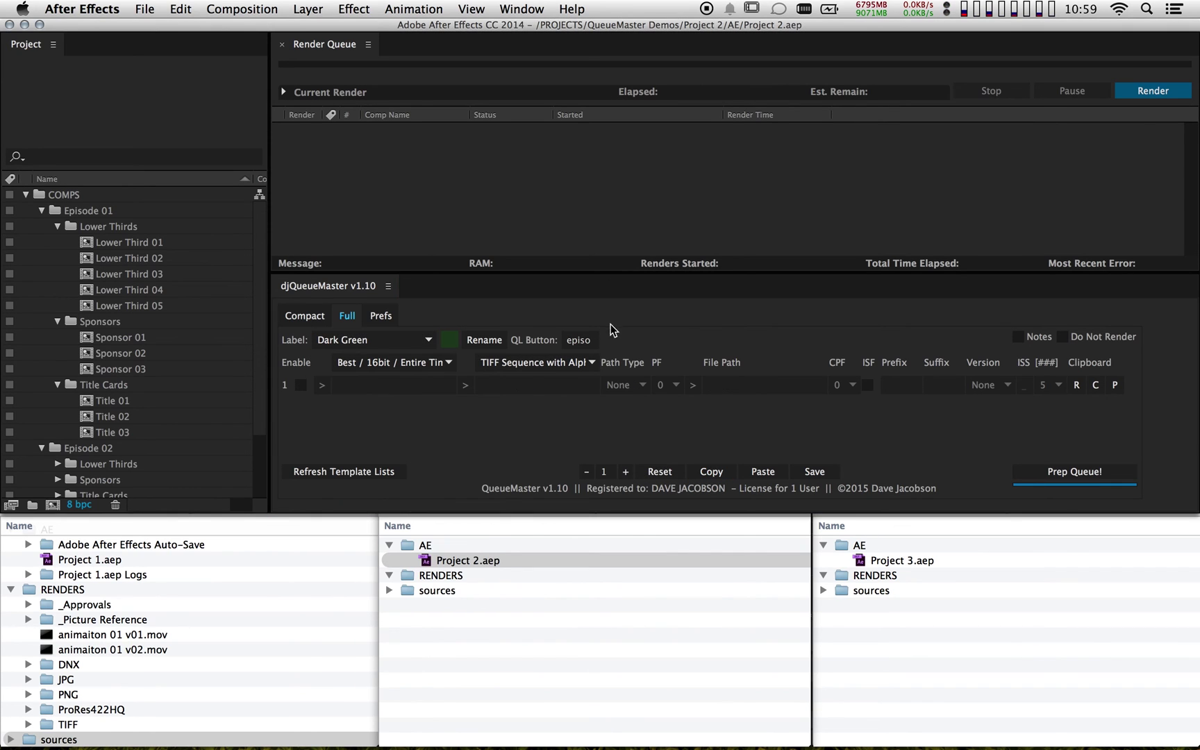
{"action": "left_click", "coordinate": [752, 474]}
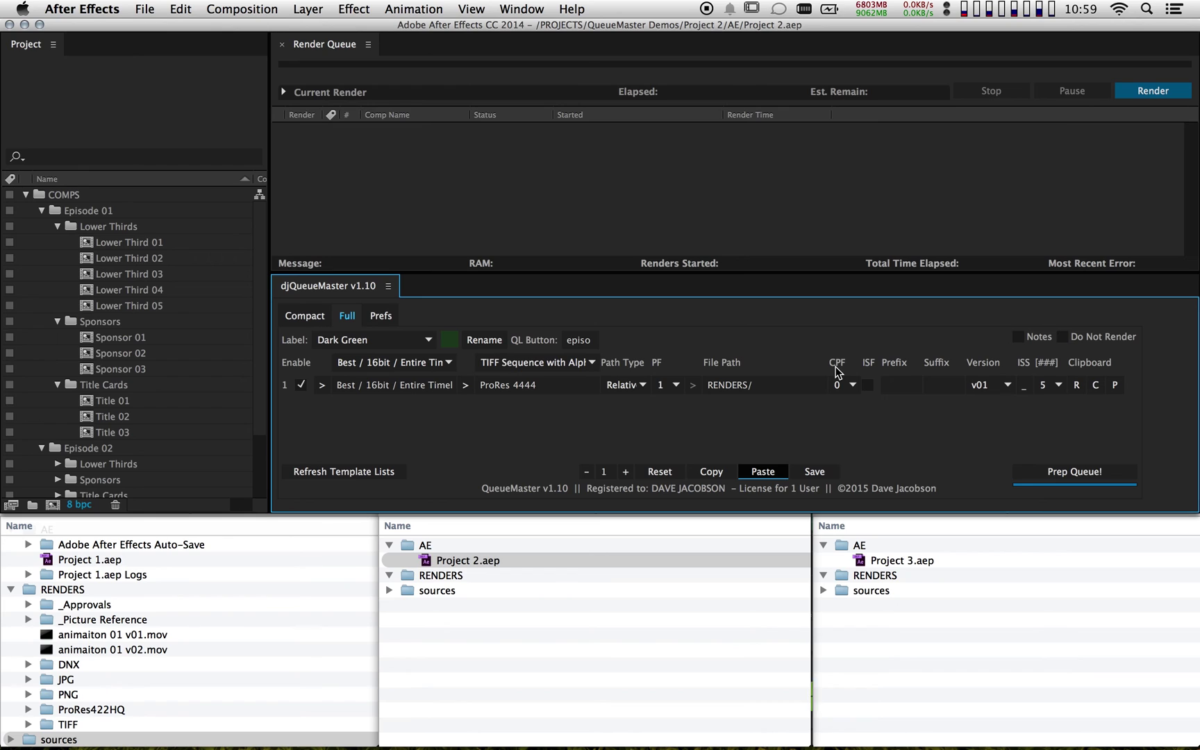
Set the CPF (comp parent folder) value of the Dark Green label's line to 2
{"action": "left_click", "coordinate": [842, 385]}
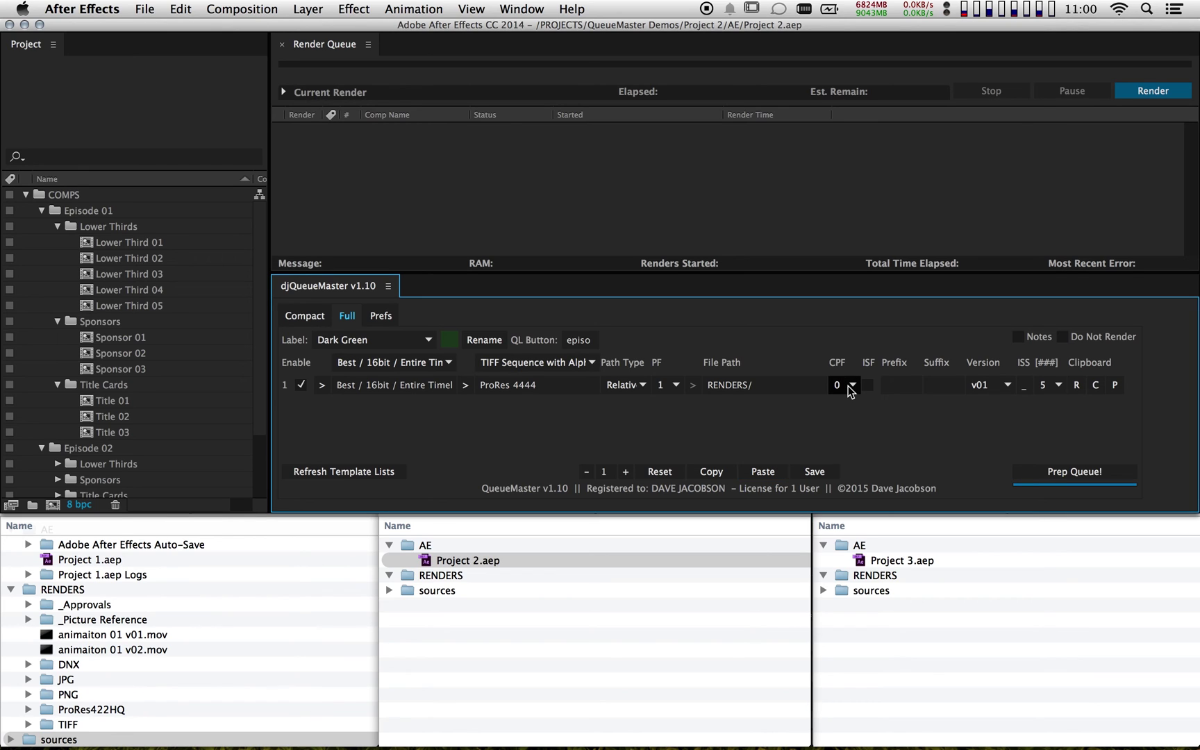
{"action": "left_click", "coordinate": [842, 419]}
{"action": "left_click", "coordinate": [855, 387]}
{"action": "left_click", "coordinate": [832, 436]}
Apply the episo quick label to all Episode 01 items from Lower Third 01 through Title 03
{"action": "left_click", "coordinate": [307, 315]}
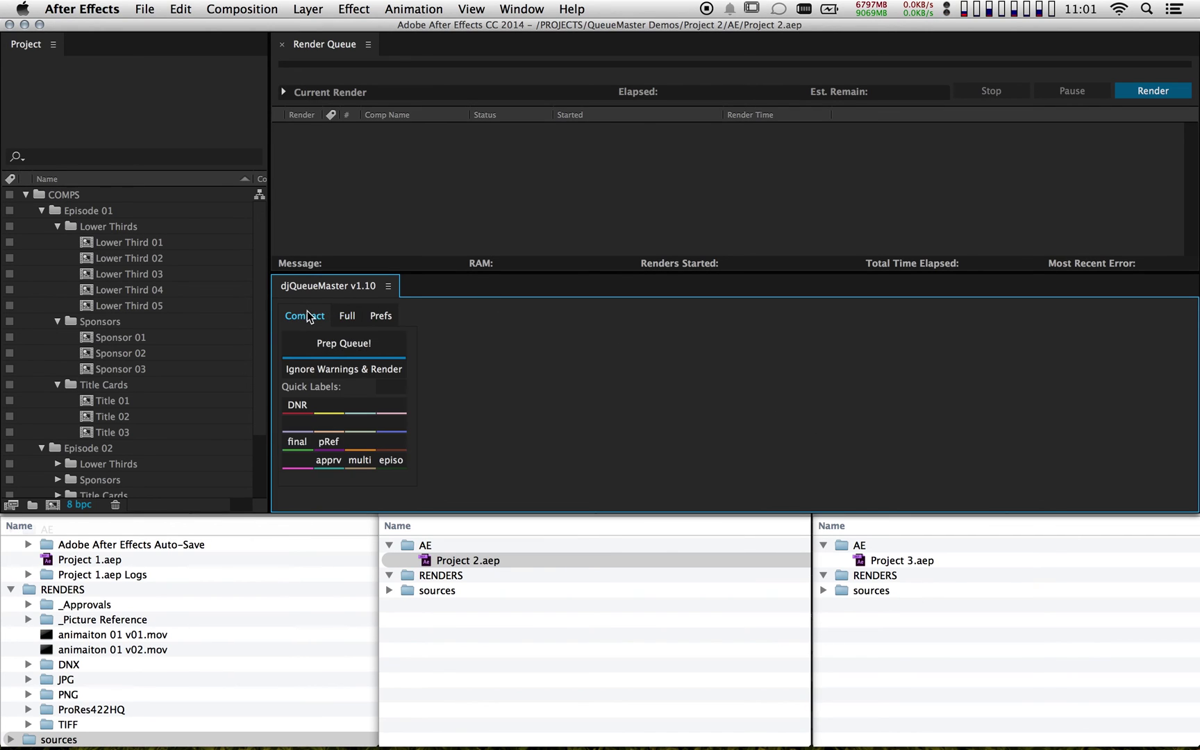
{"action": "left_click", "coordinate": [108, 247]}
{"action": "left_click", "coordinate": [100, 432], "text": "shift"}
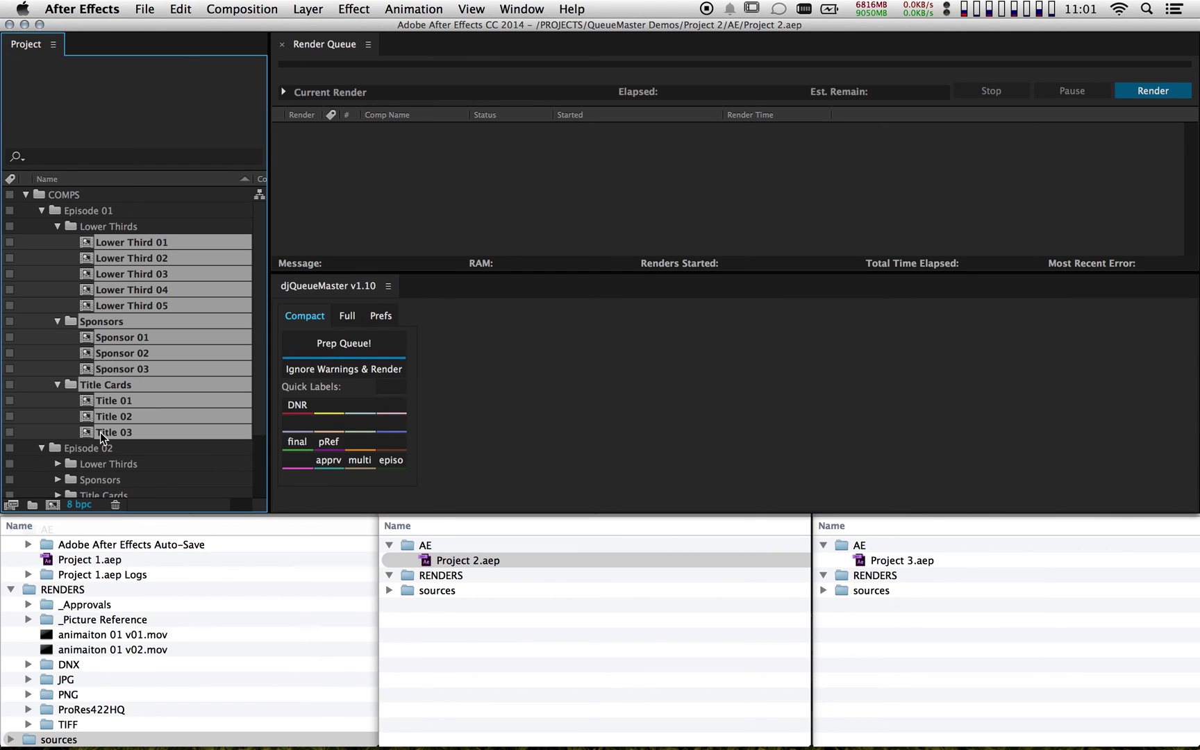
{"action": "left_click", "coordinate": [393, 461]}
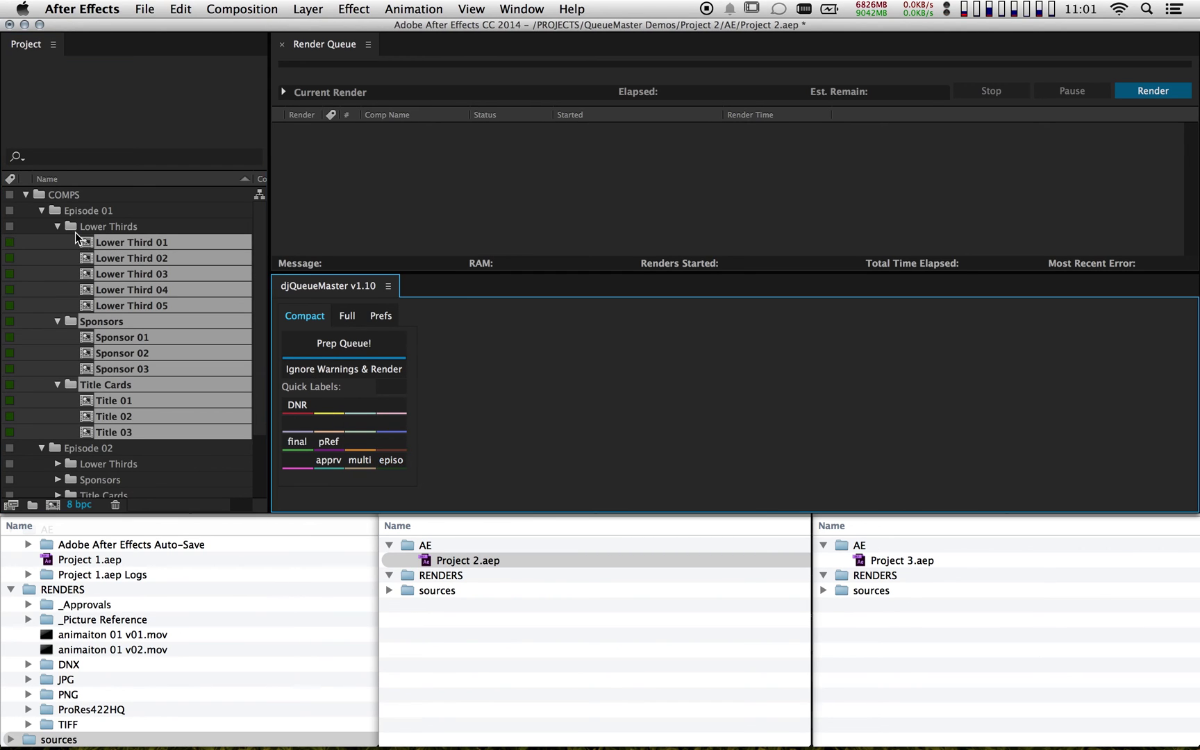
Queue the labelled Episode 01 comps, prep and render them, and inspect the rendered Episode 01 Lower Thirds folder
{"action": "left_click_drag", "start_coordinate": [92, 249], "coordinate": [555, 174]}
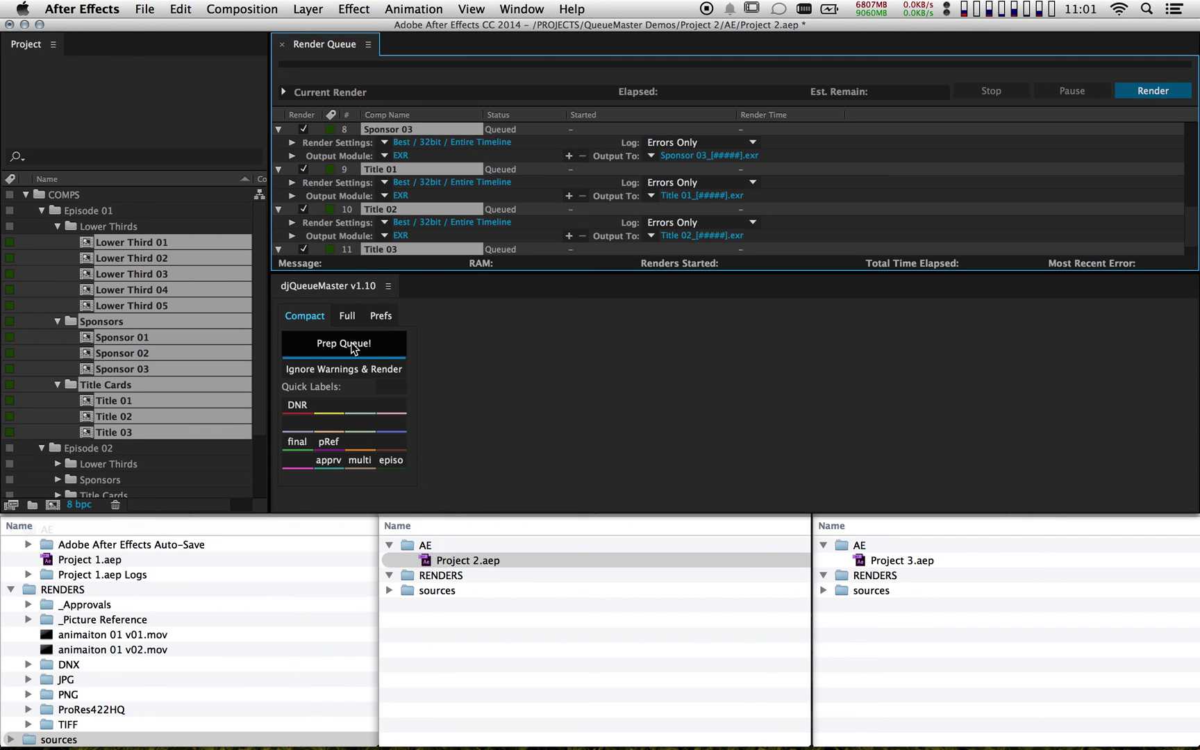
{"action": "left_click", "coordinate": [381, 351]}
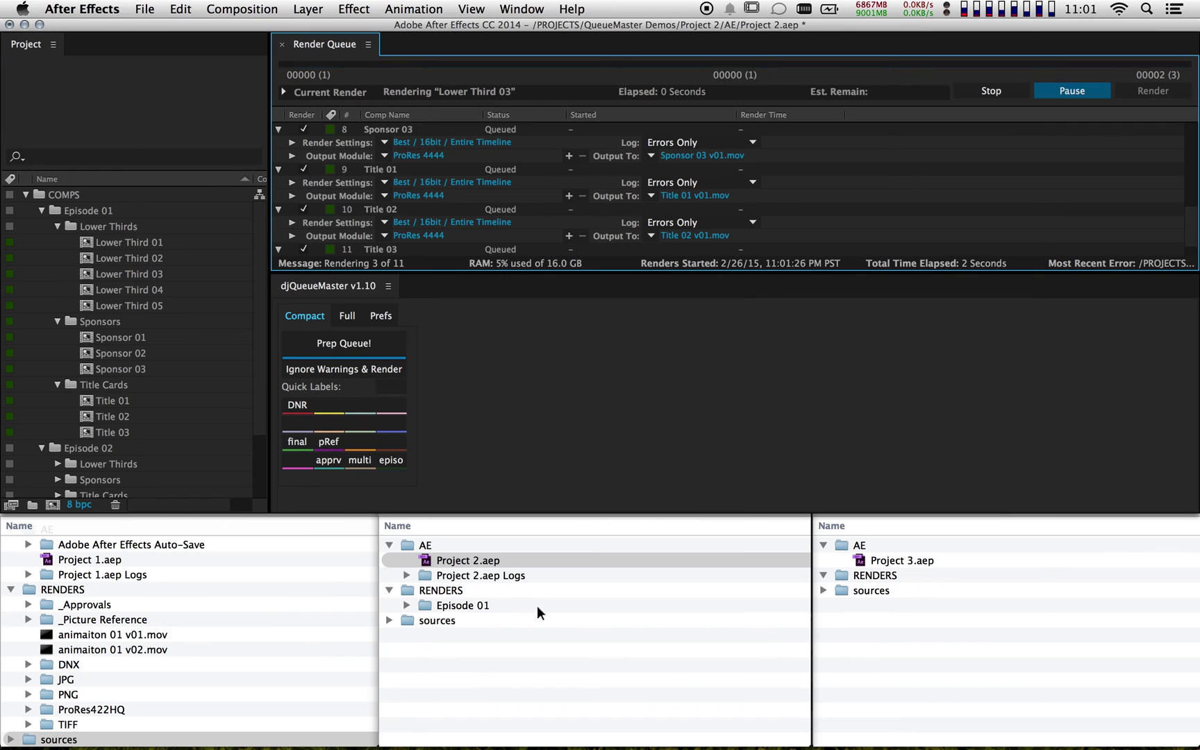
{"action": "left_click", "coordinate": [407, 604]}
{"action": "left_click", "coordinate": [424, 620]}
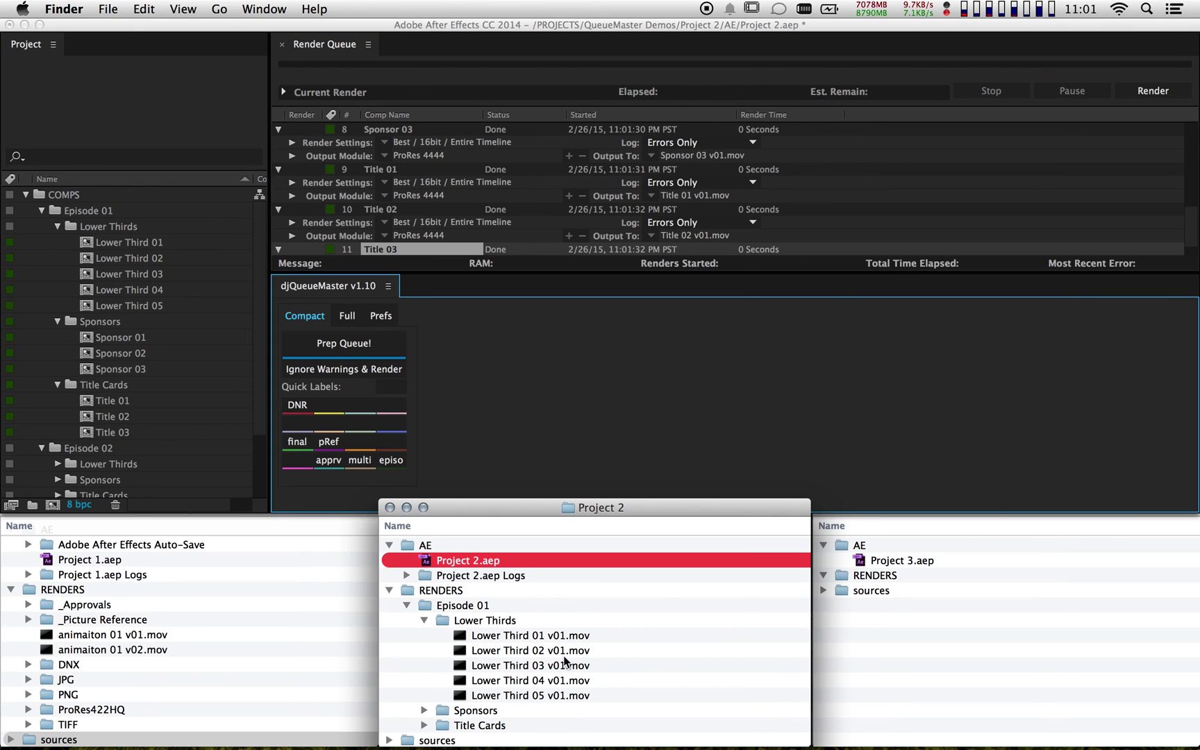
Open Project 3.aep and go through the comps motion graphics 01 to 10 one by one to examine their frame sizes
{"action": "double_click", "coordinate": [908, 562]}
{"action": "key", "text": "Return"}
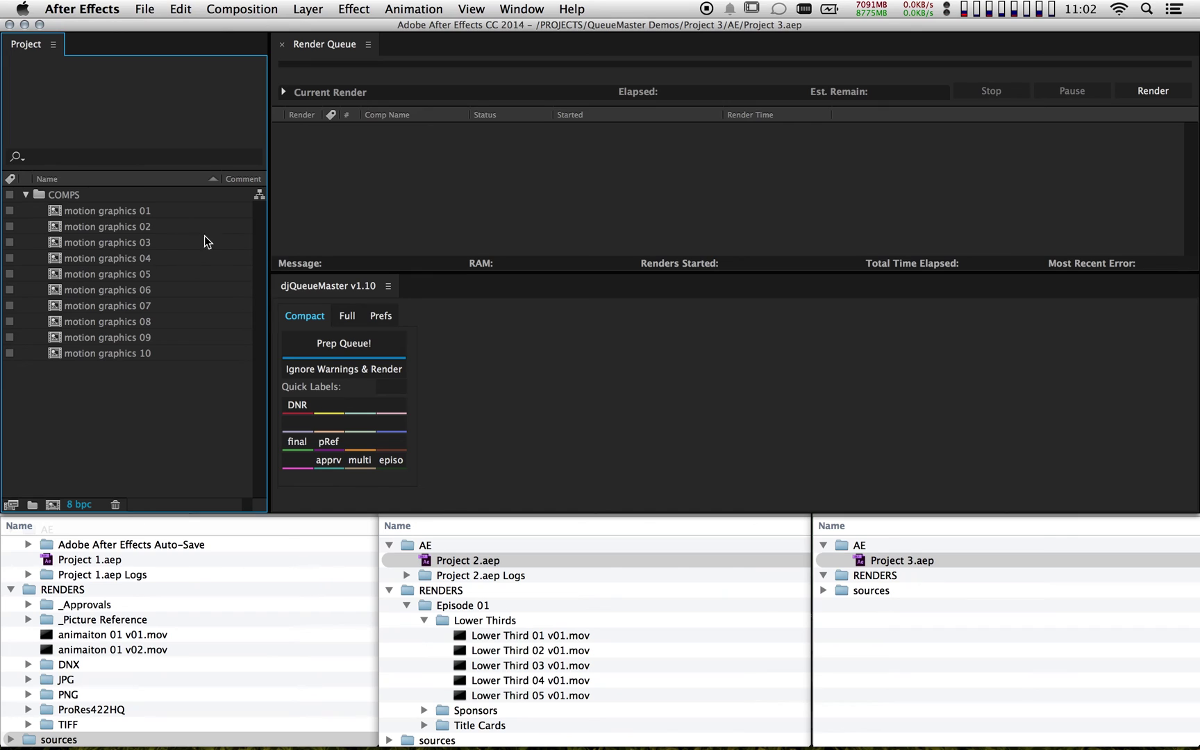
{"action": "left_click", "coordinate": [90, 211]}
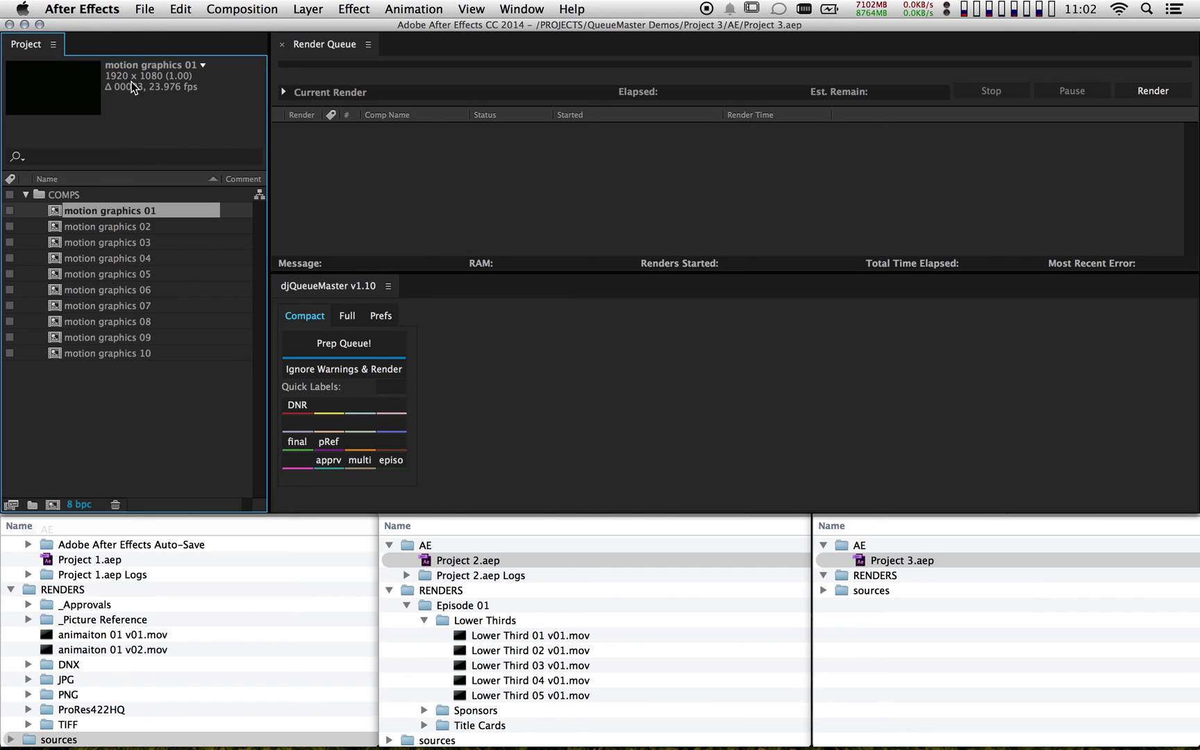
{"action": "key", "text": "Down"}
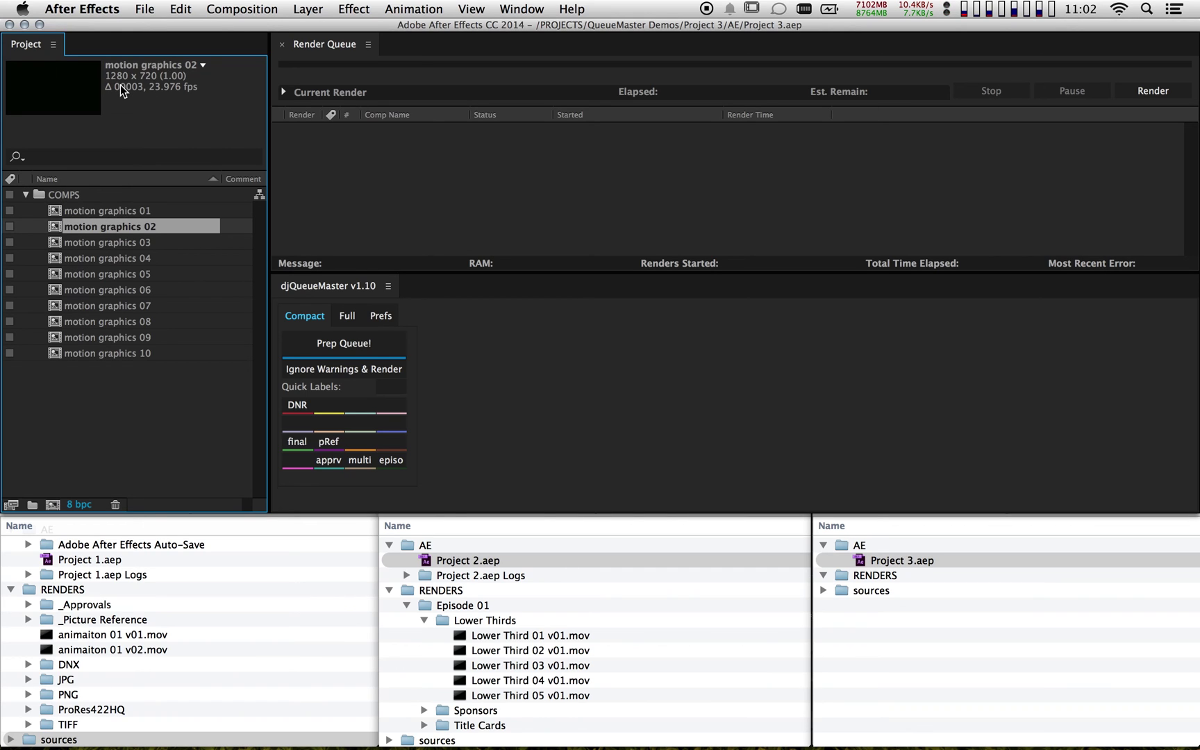
{"action": "key", "text": "Down"}
{"action": "key", "text": "Down"}
{"action": "key", "text": "Down"}
{"action": "key", "text": "Down"}
{"action": "key", "text": "Down"}
{"action": "key", "text": "Down"}
{"action": "key", "text": "Down"}
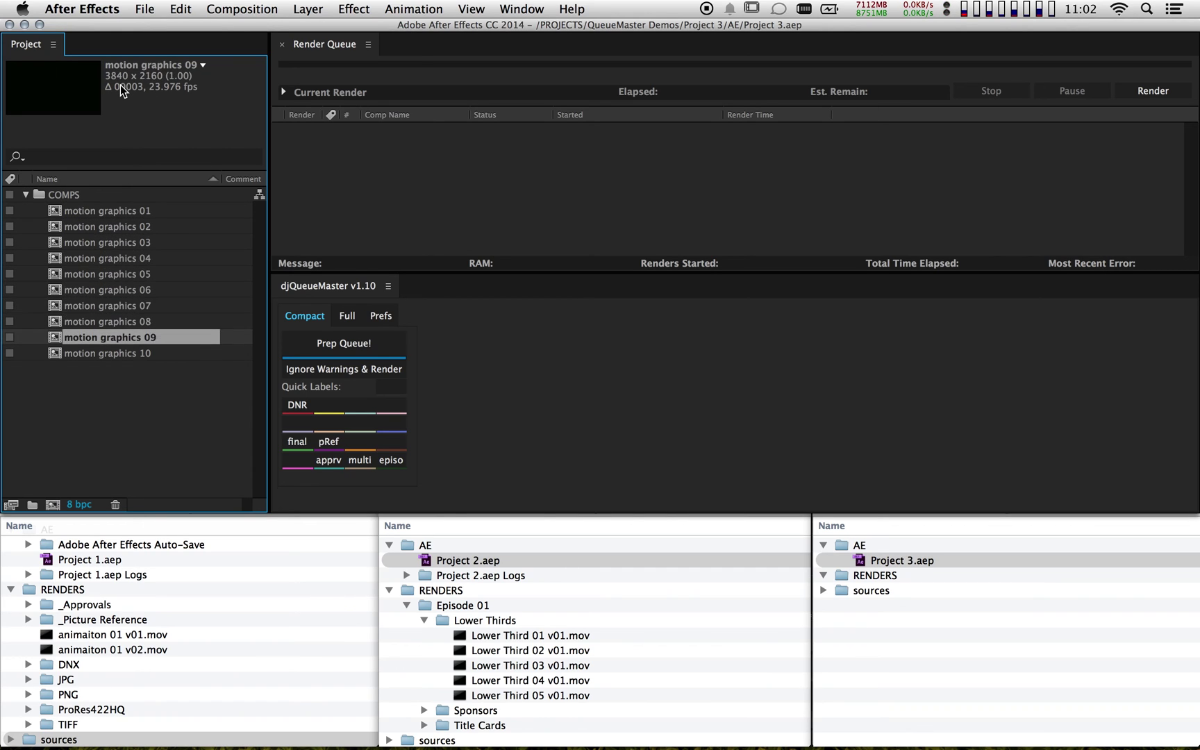
{"action": "key", "text": "Down"}
Name the quick label button of the Aqua label d/res in the full view
{"action": "left_click", "coordinate": [347, 316]}
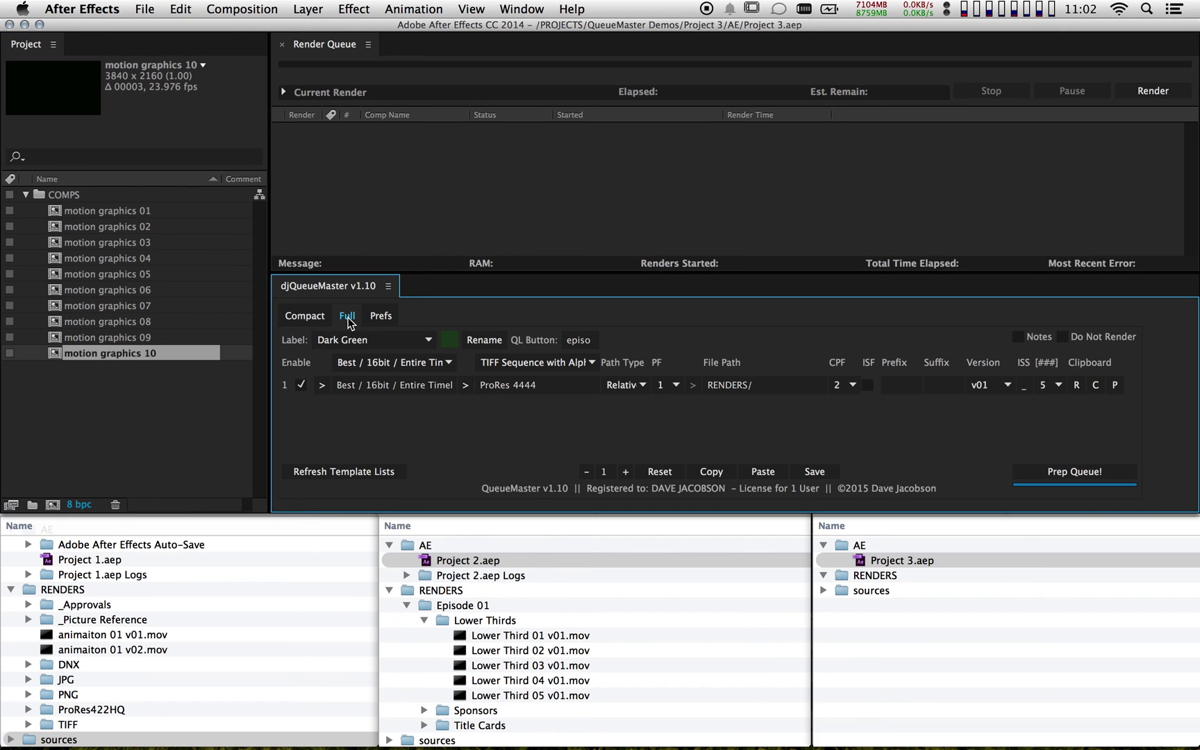
{"action": "left_click", "coordinate": [351, 340]}
{"action": "left_click", "coordinate": [334, 402]}
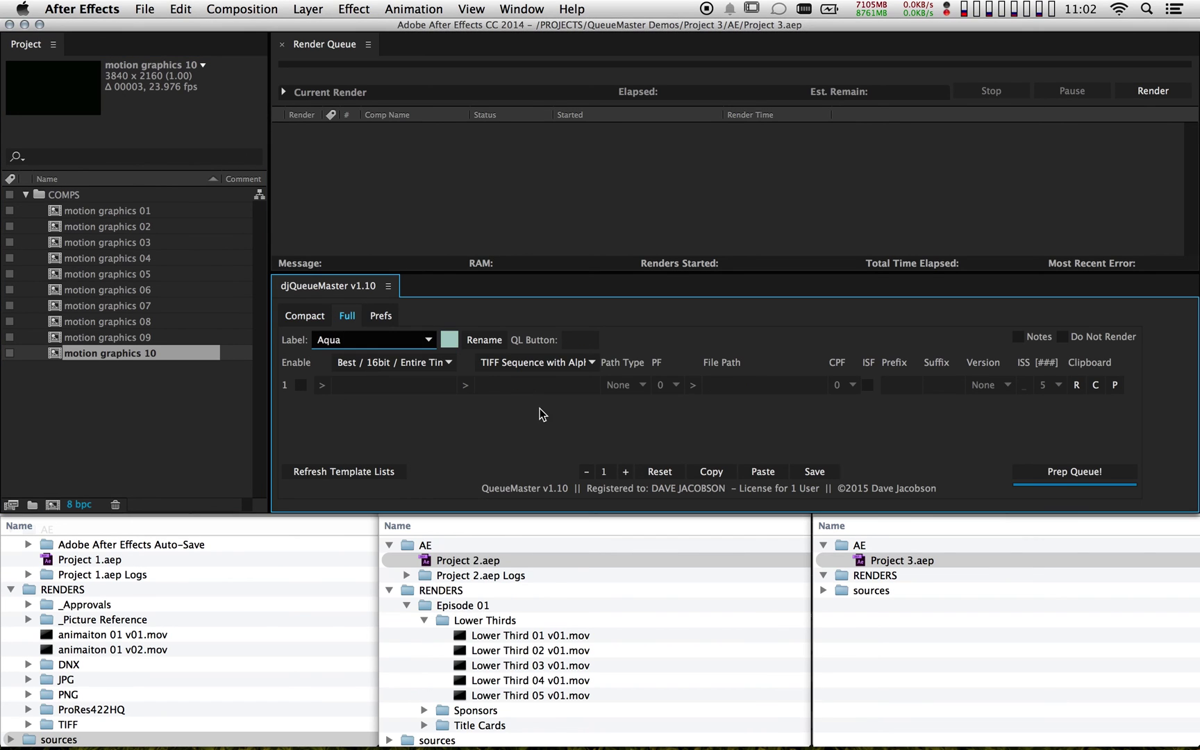
{"action": "left_click", "coordinate": [580, 340]}
{"action": "type", "text": "d/res"}
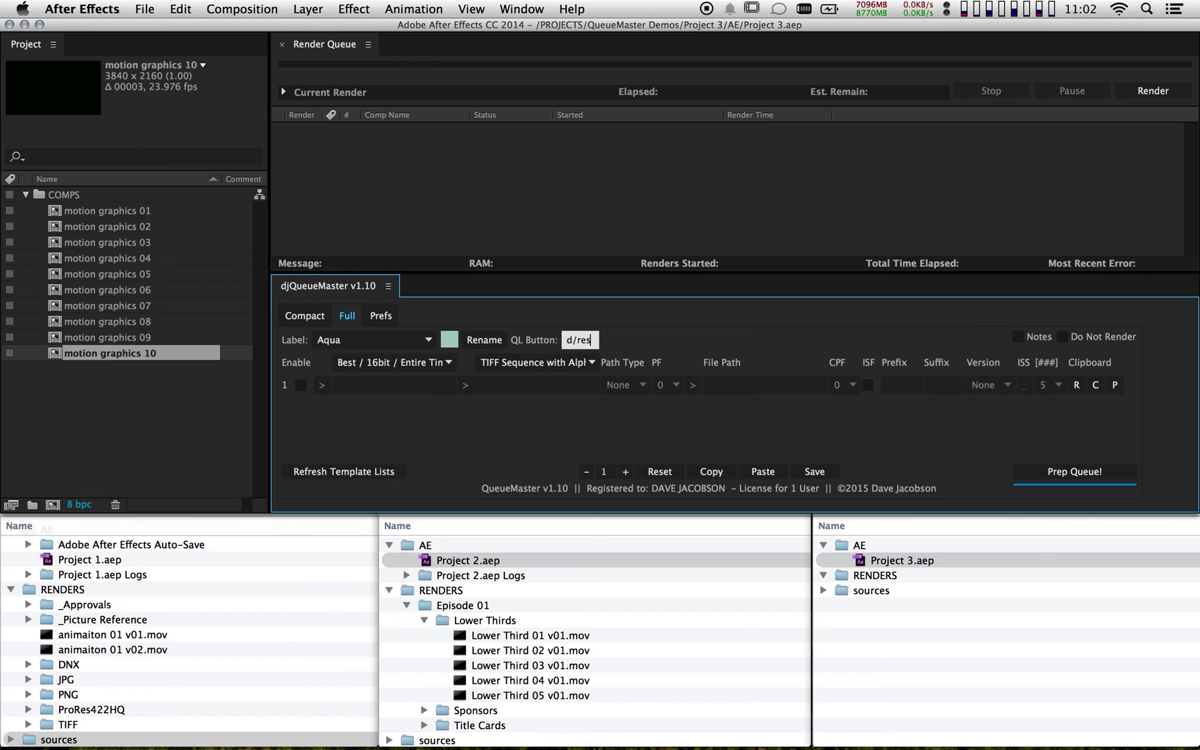
{"action": "key", "text": "Return"}
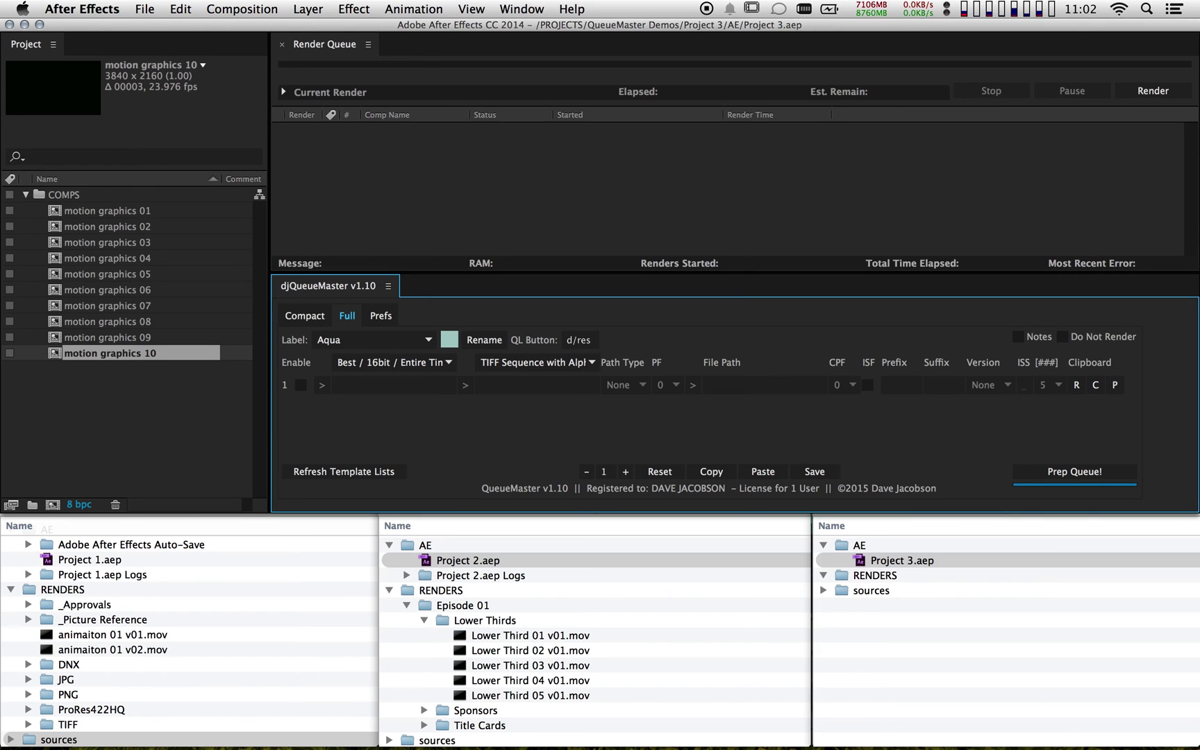
Paste the copied output line settings into the Aqua label and set its path type to Custom
{"action": "left_click", "coordinate": [758, 472]}
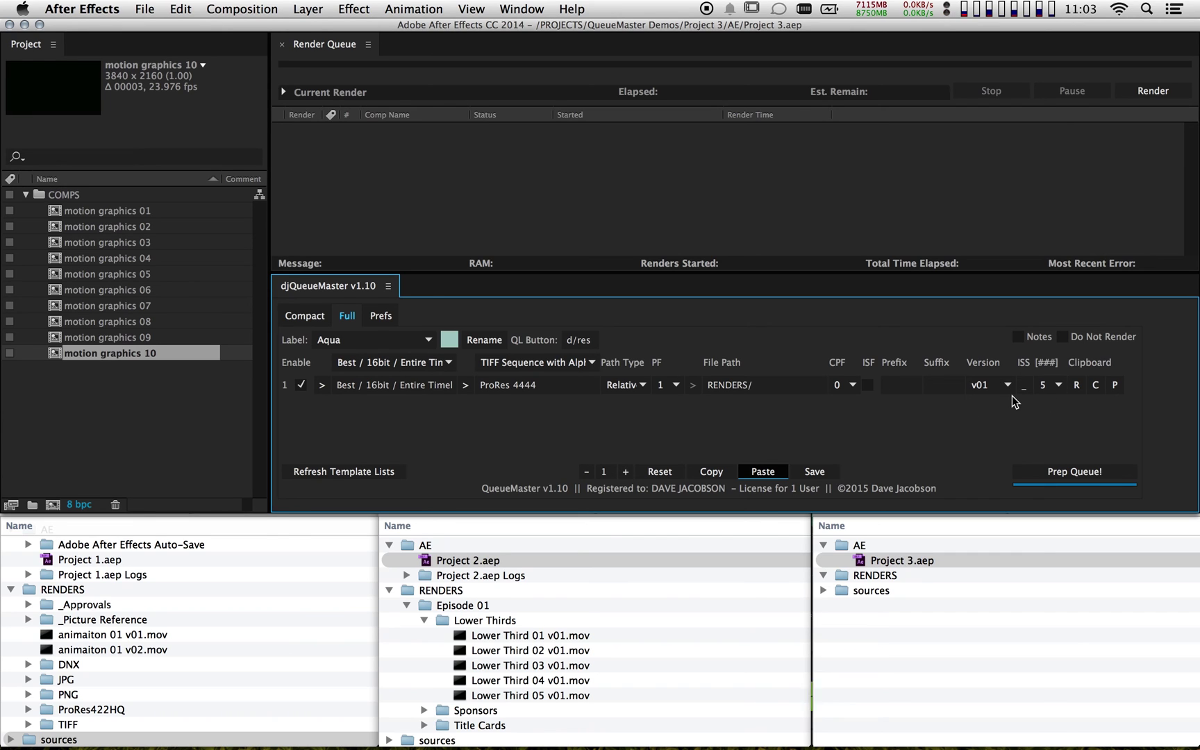
{"action": "left_click", "coordinate": [624, 388]}
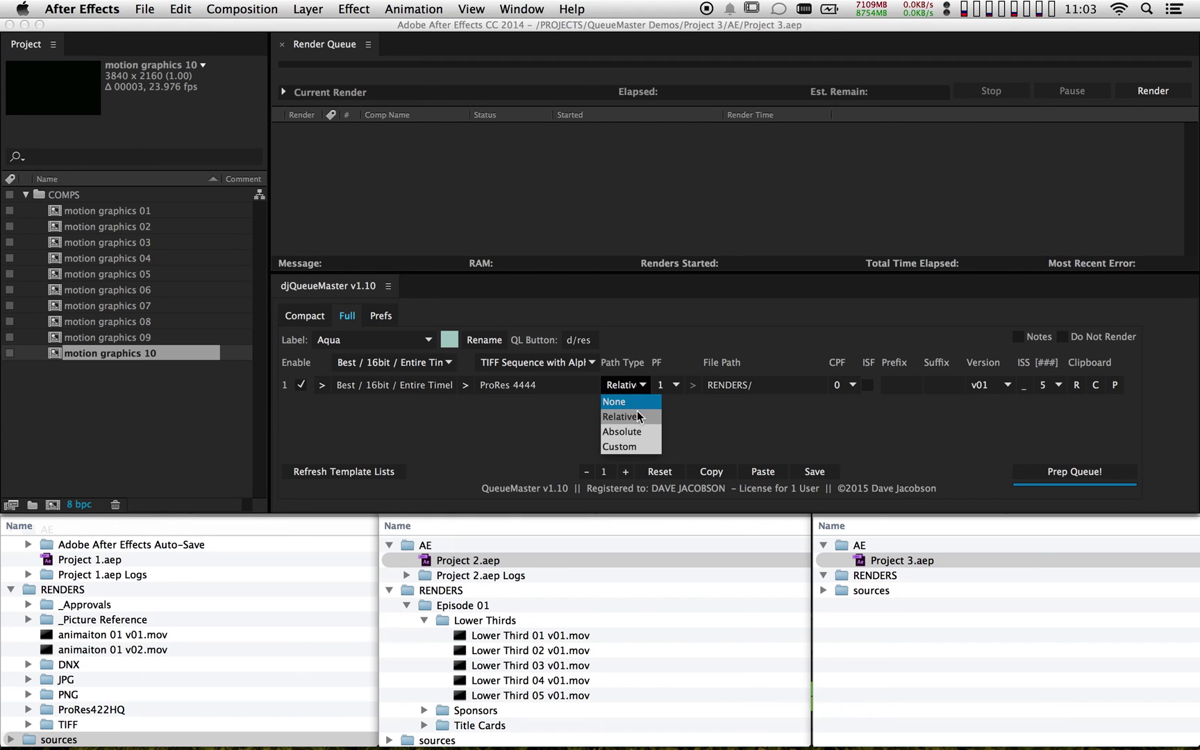
{"action": "left_click", "coordinate": [631, 446]}
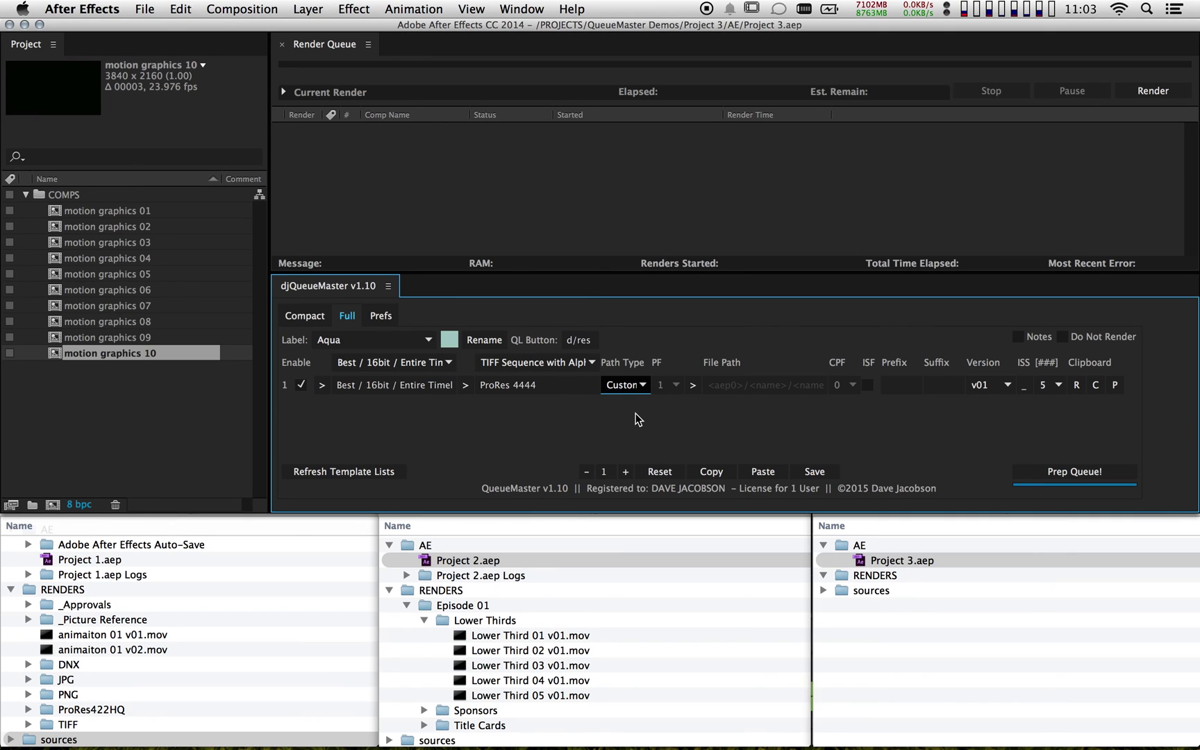
{"action": "left_click", "coordinate": [692, 384]}
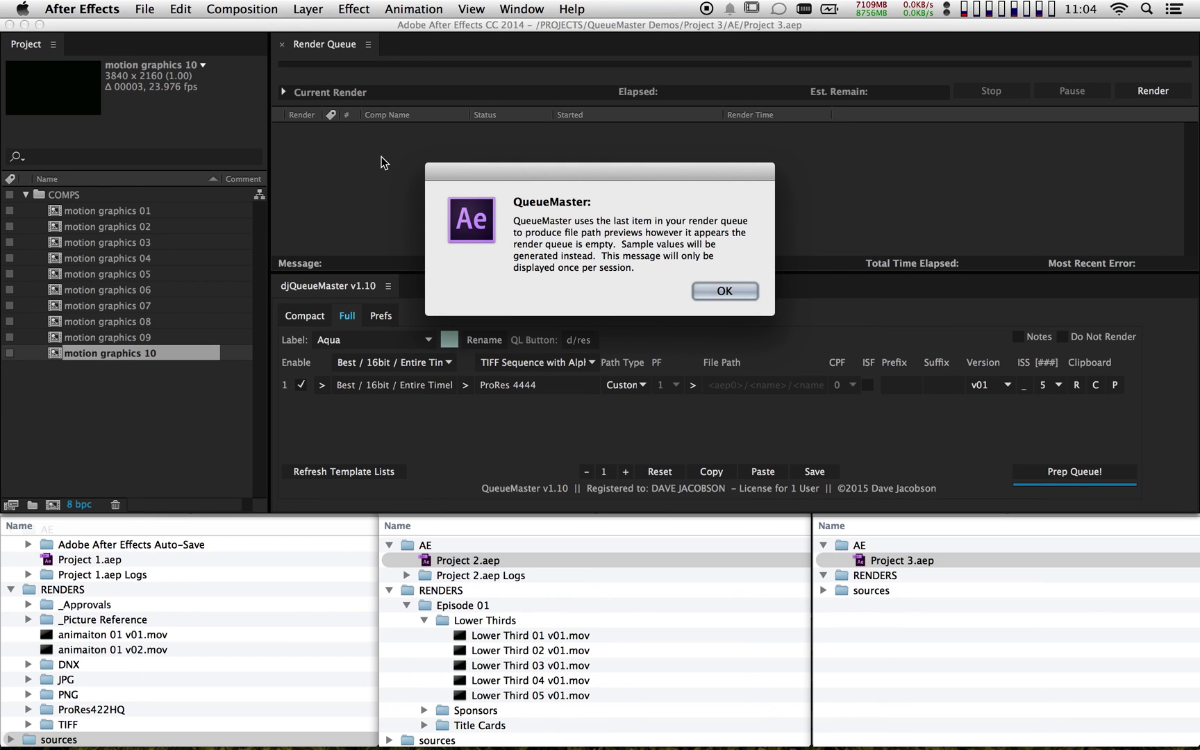
{"action": "left_click", "coordinate": [726, 292]}
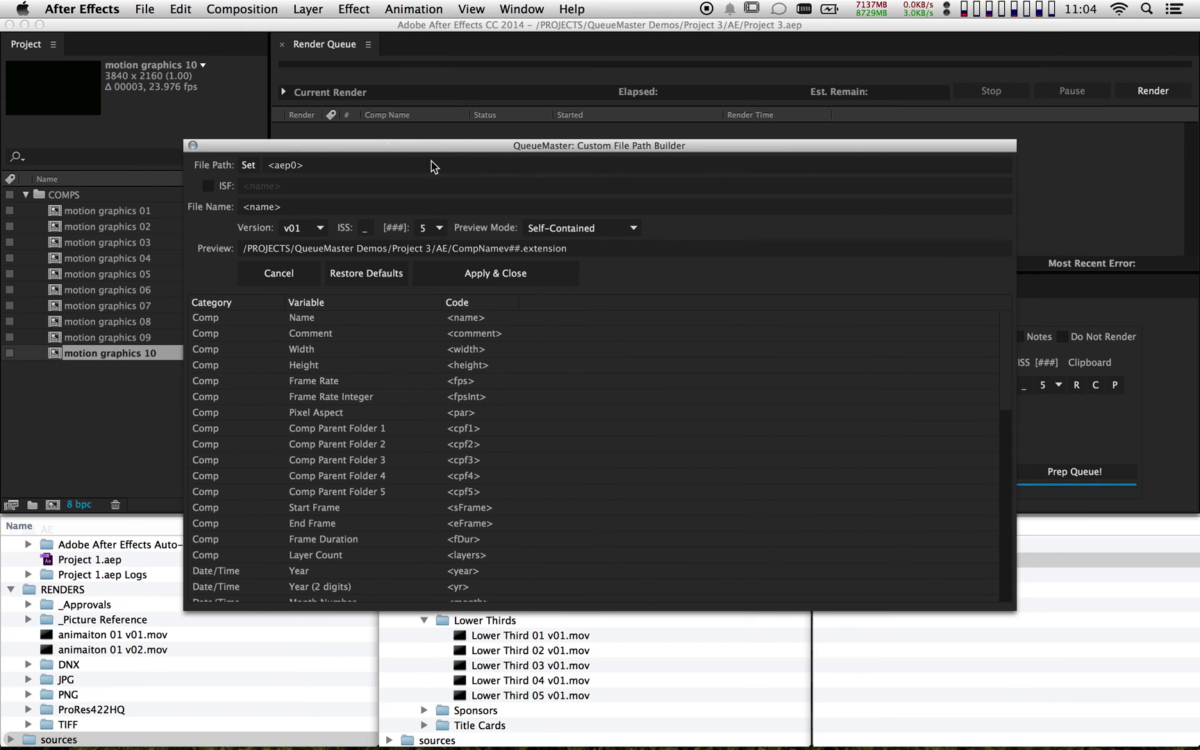
{"action": "left_click", "coordinate": [259, 276]}
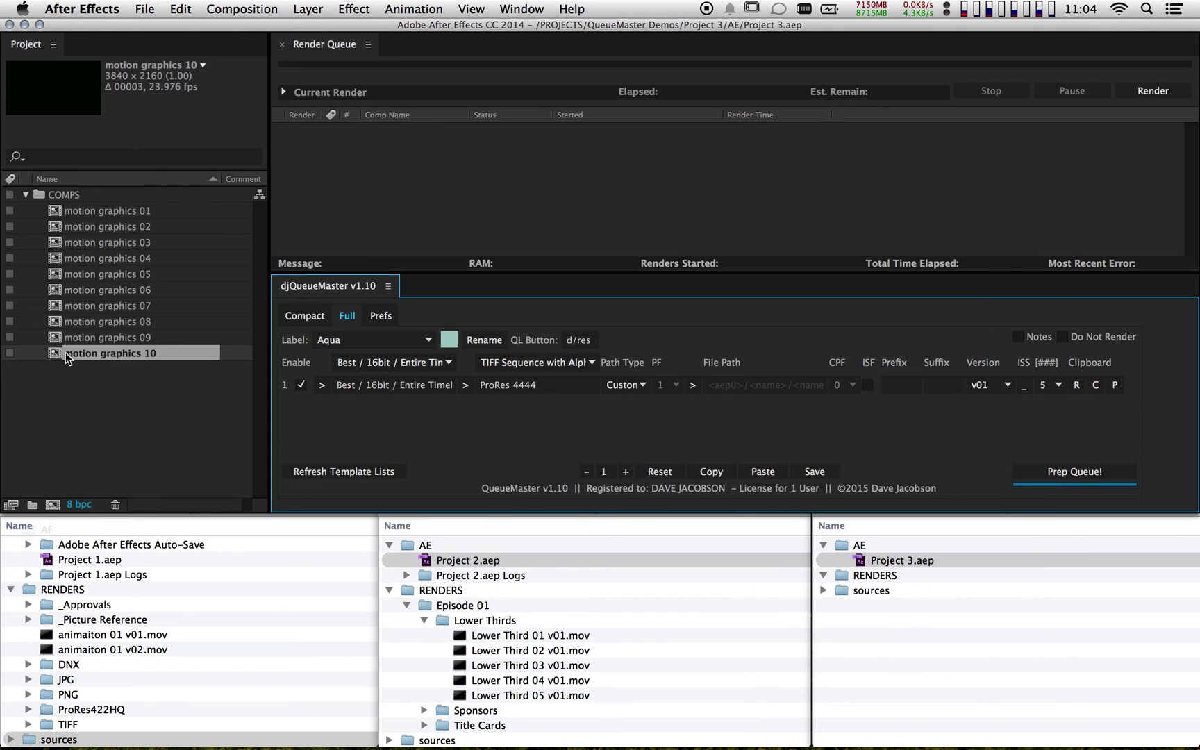
Add motion graphics 01 to the render queue, then open the Aqua line's Custom File Path Builder and examine the available variables
{"action": "left_click_drag", "start_coordinate": [57, 213], "coordinate": [443, 170]}
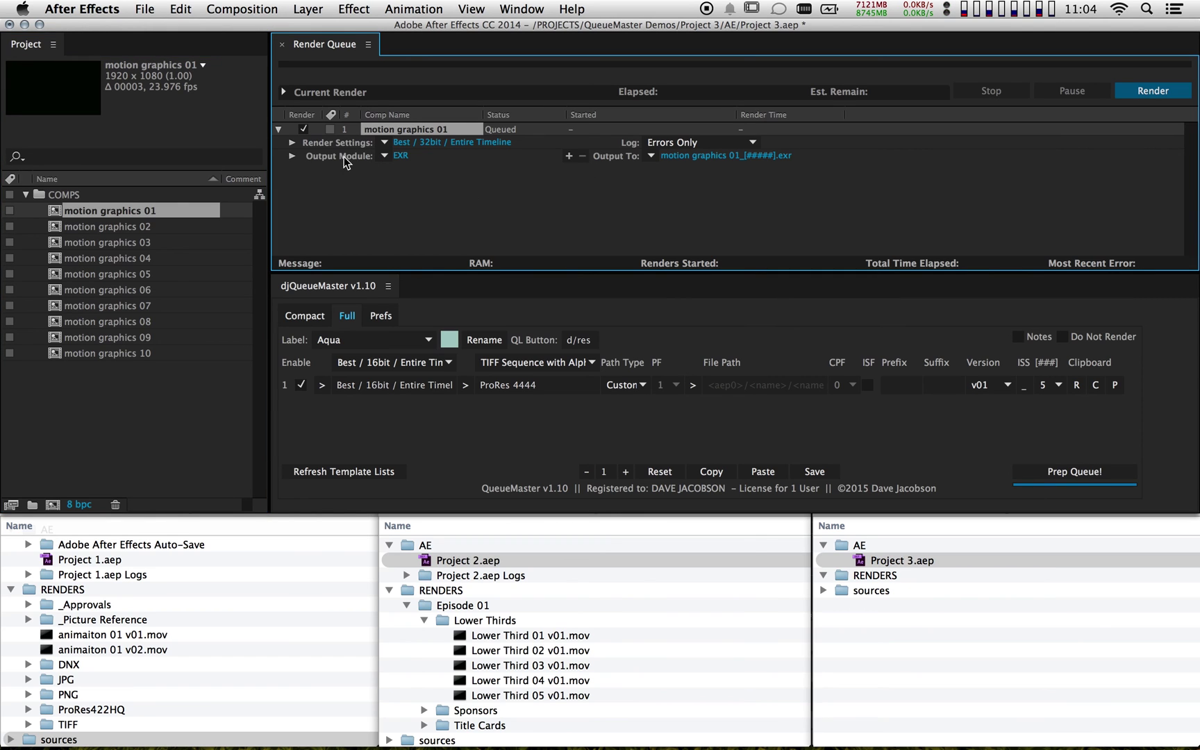
{"action": "left_click", "coordinate": [692, 384]}
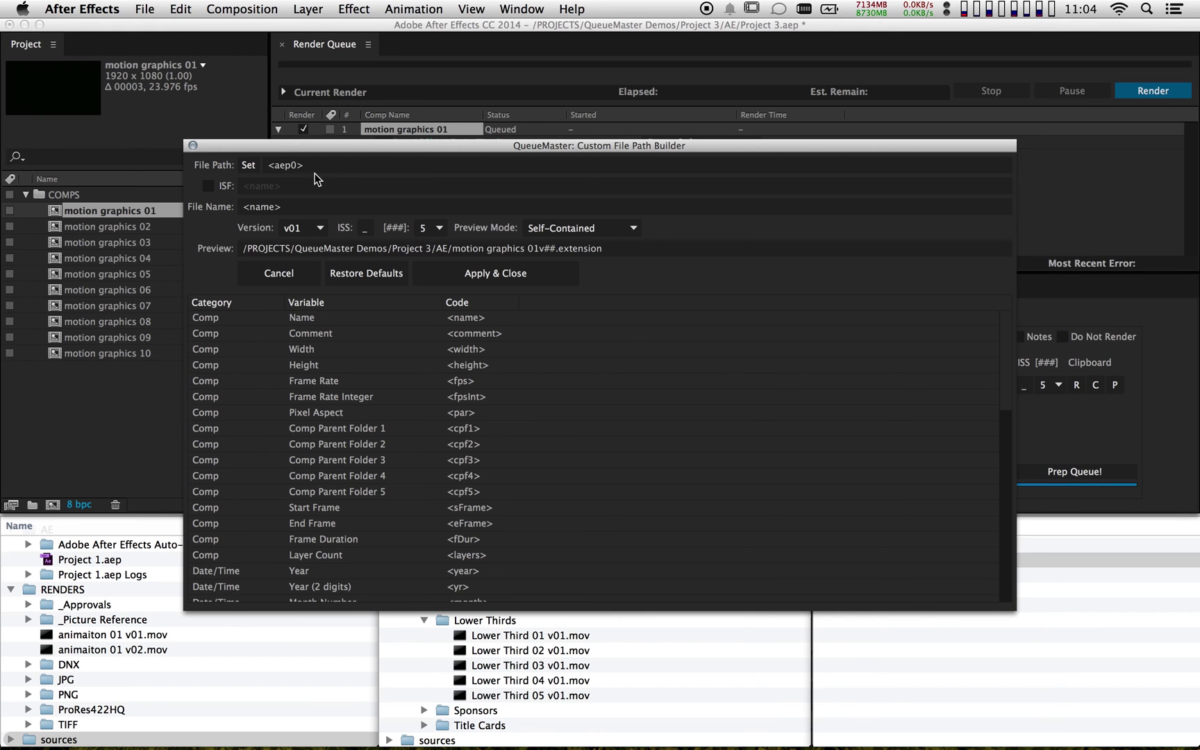
{"action": "scroll", "coordinate": [404, 348], "scroll_direction": "down", "scroll_amount": 5}
{"action": "scroll", "coordinate": [404, 347], "scroll_direction": "up", "scroll_amount": 5}
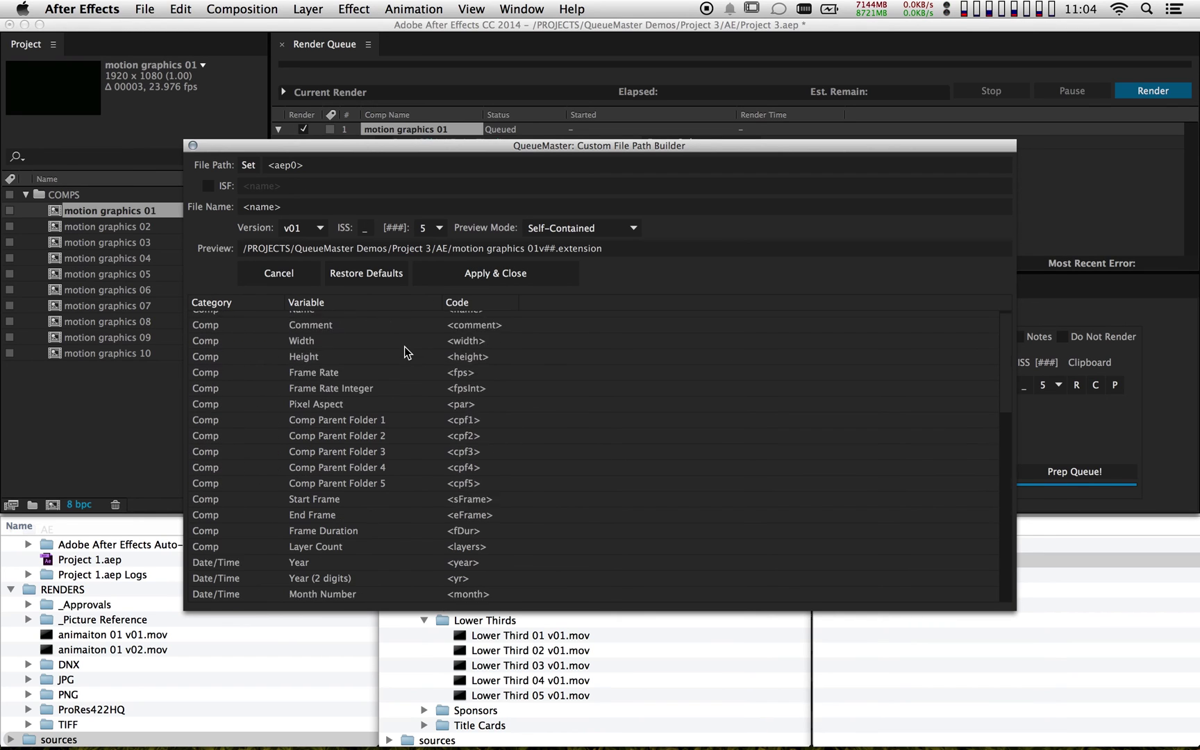
{"action": "scroll", "coordinate": [404, 347], "scroll_direction": "down", "scroll_amount": 10}
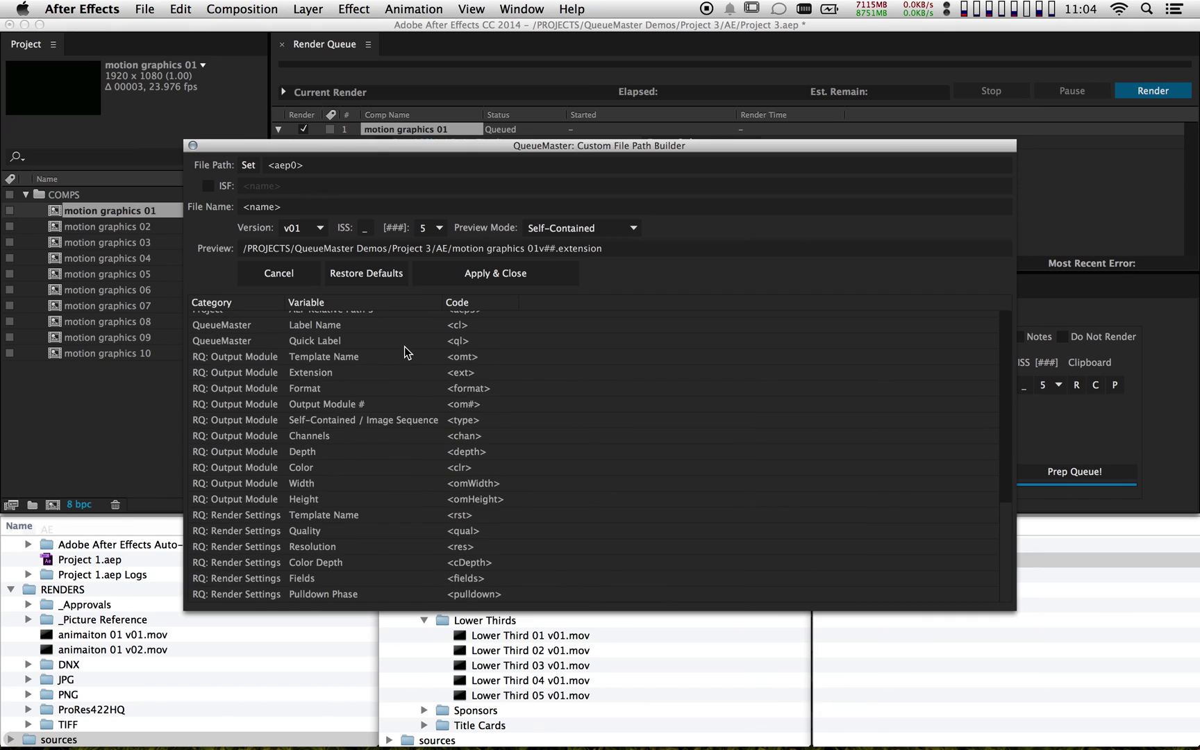
{"action": "scroll", "coordinate": [404, 347], "scroll_direction": "up", "scroll_amount": 10}
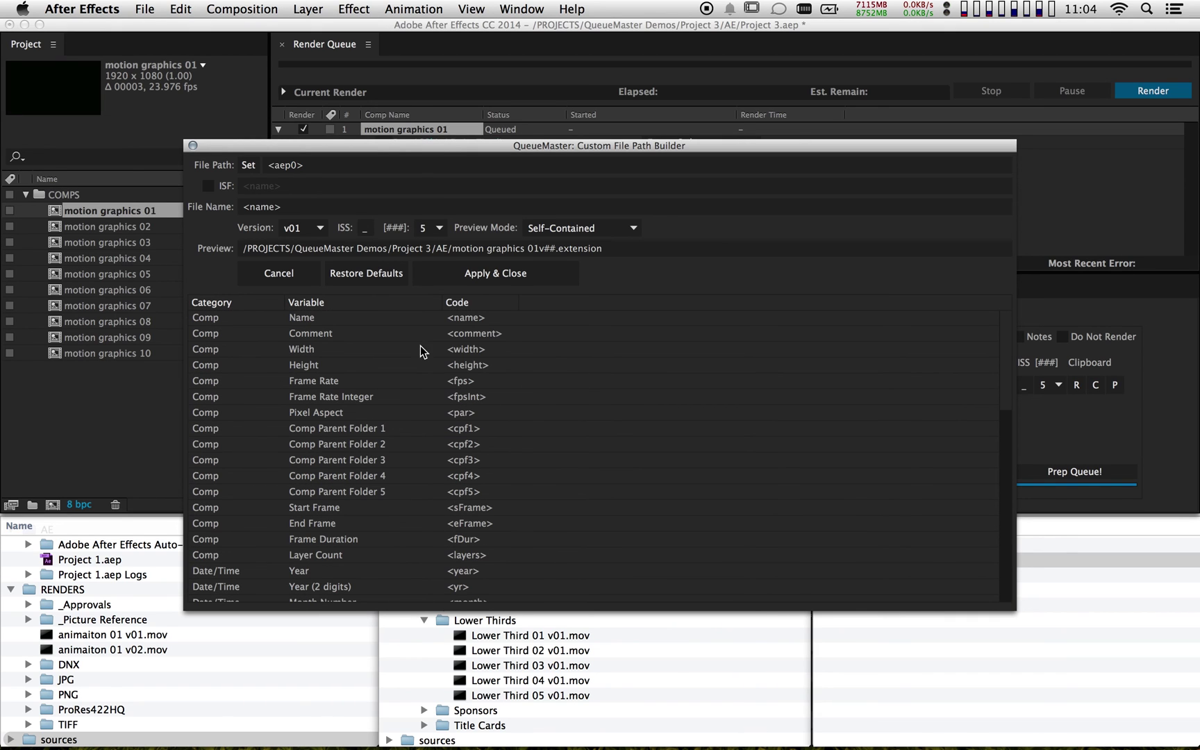
Replace the file path in the Custom File Path Builder with the AEP Relative Path 1 variable followed by /RENDERS
{"action": "left_click", "coordinate": [315, 170]}
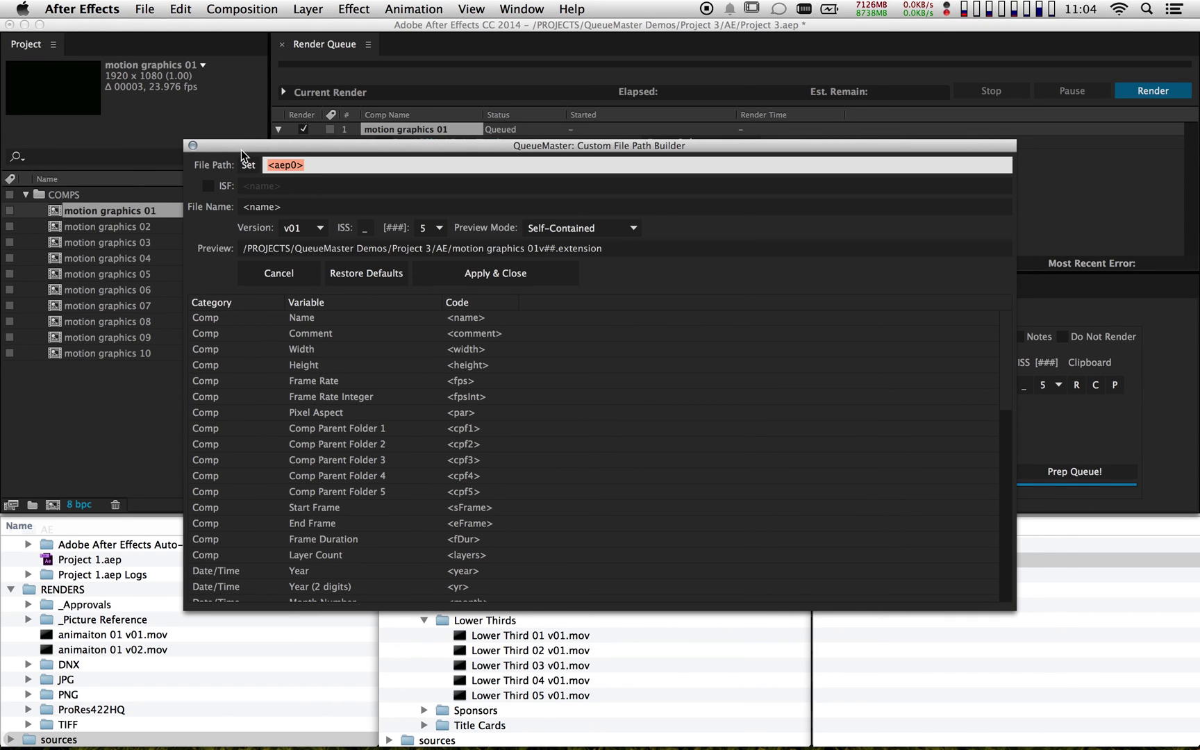
{"action": "key", "text": "BackSpace"}
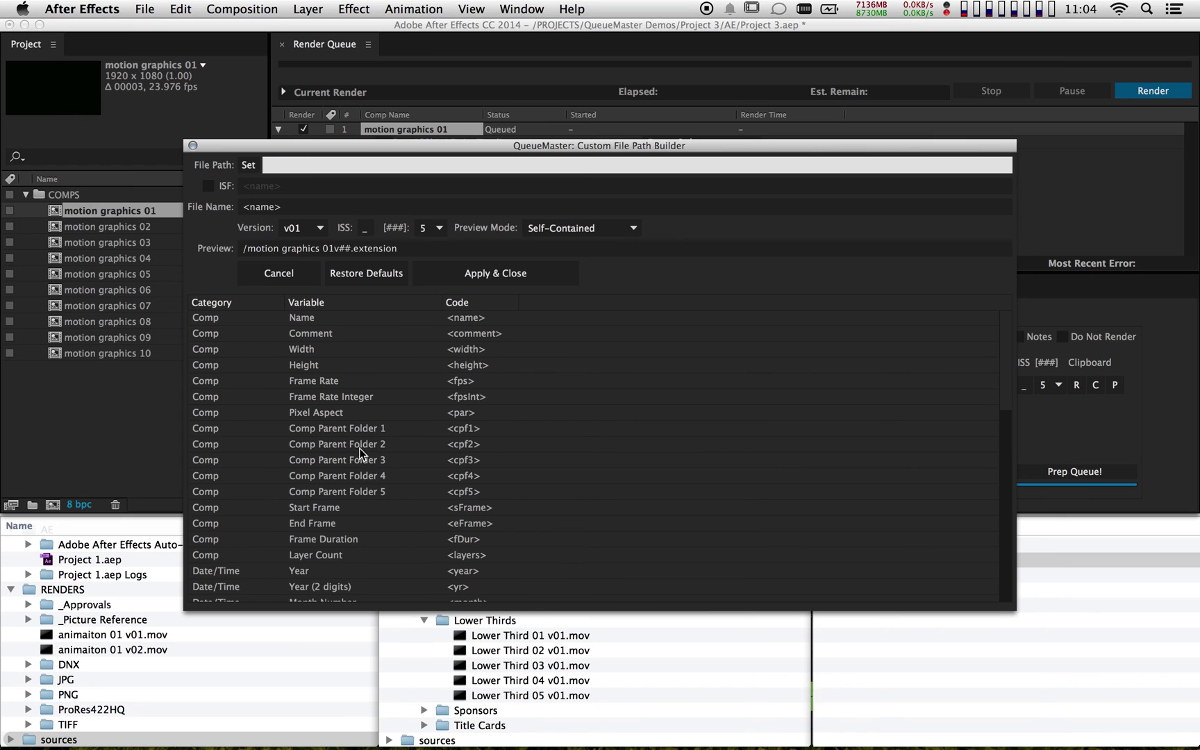
{"action": "scroll", "coordinate": [354, 389], "scroll_direction": "down", "scroll_amount": 10}
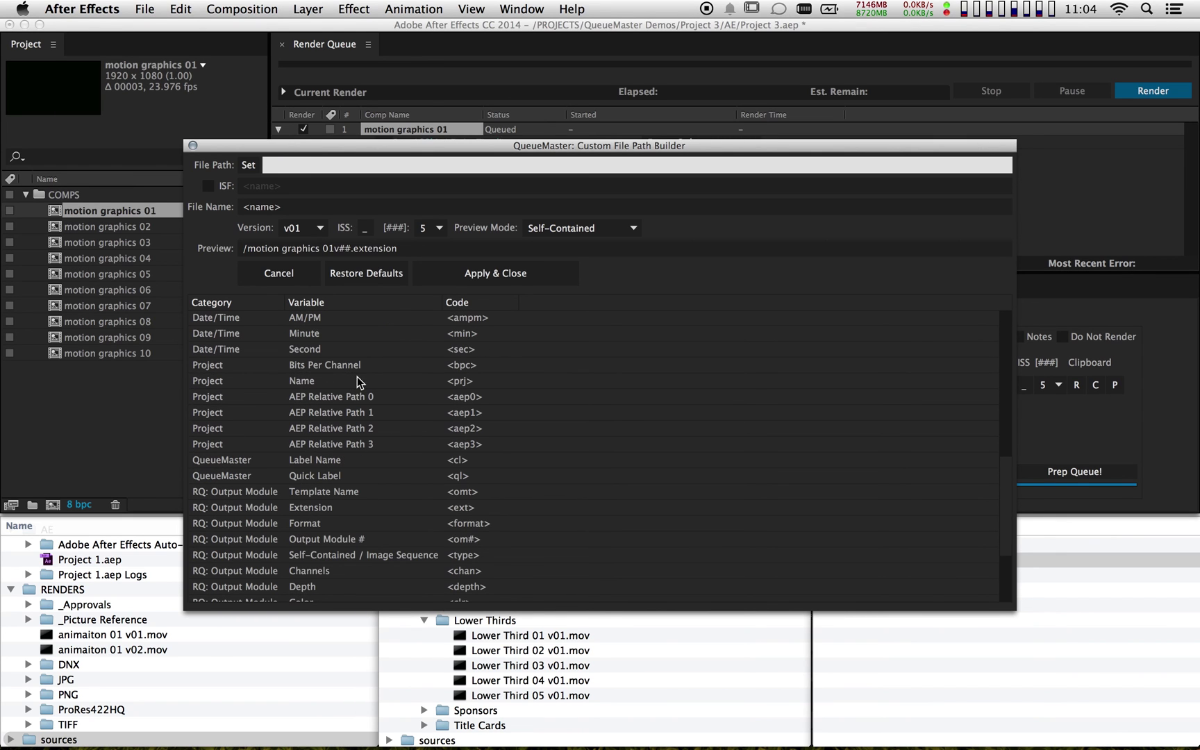
{"action": "left_click", "coordinate": [320, 397]}
{"action": "left_click", "coordinate": [320, 411]}
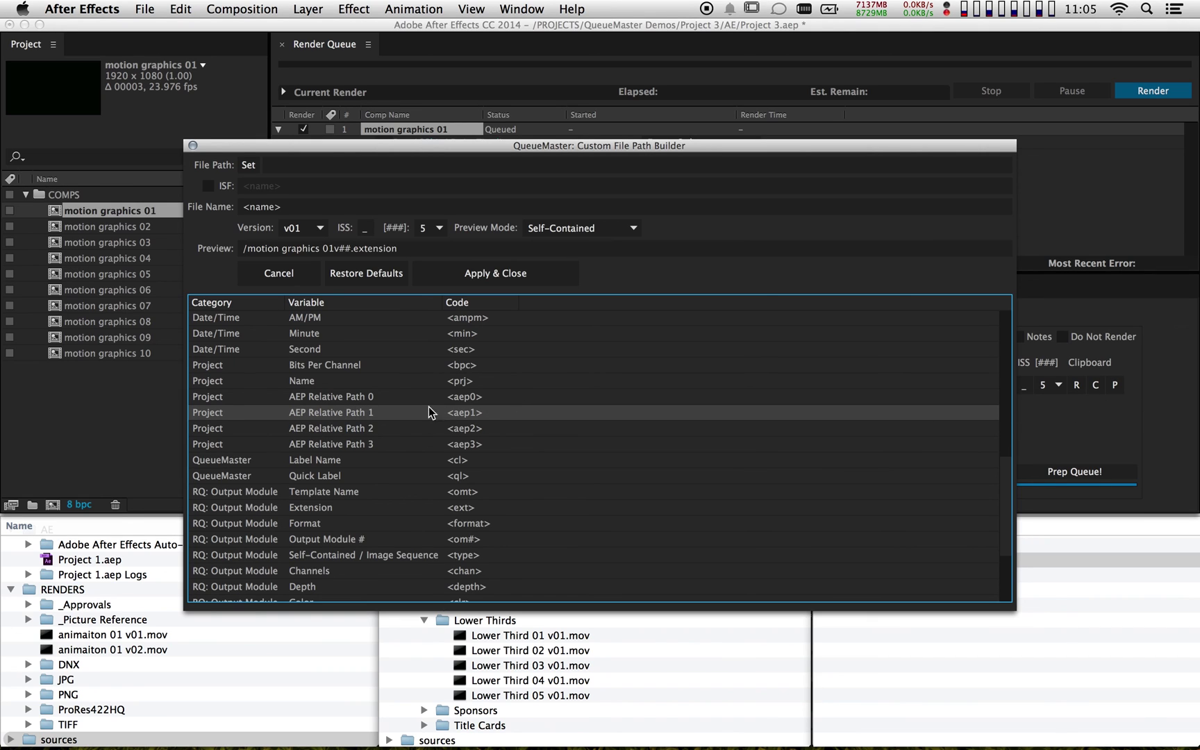
{"action": "double_click", "coordinate": [482, 415]}
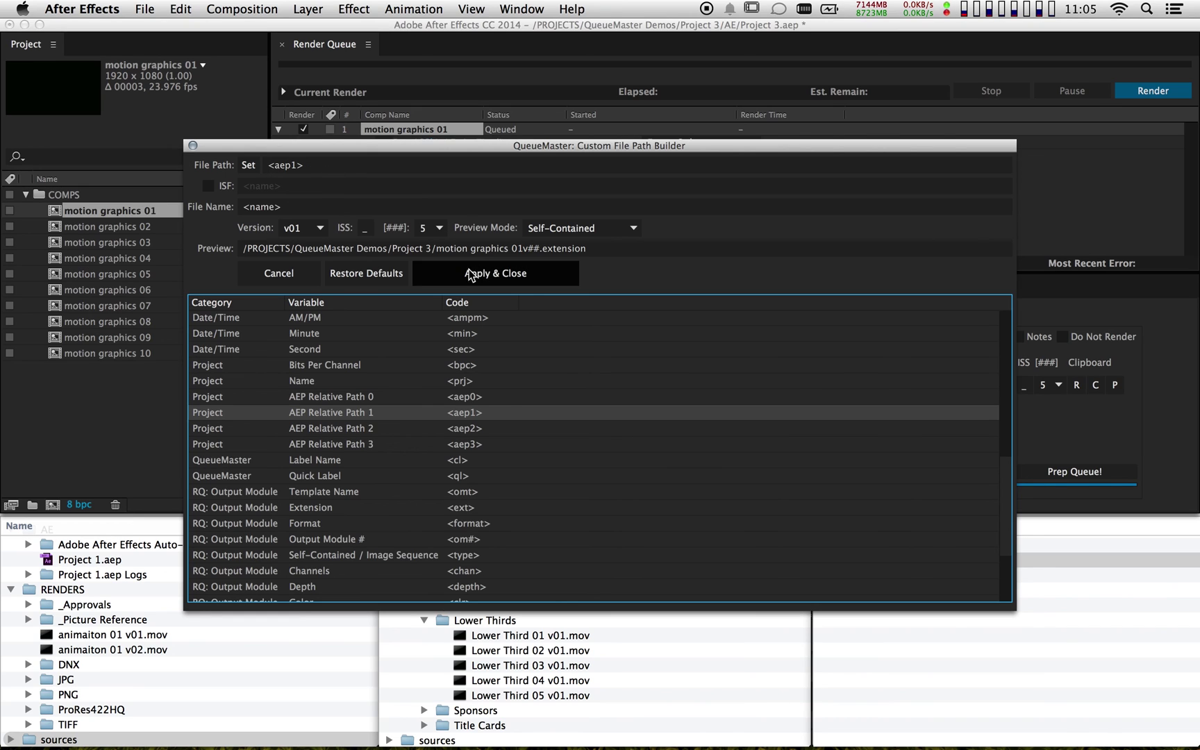
{"action": "left_click", "coordinate": [337, 166]}
{"action": "type", "text": "/RENDERS"}
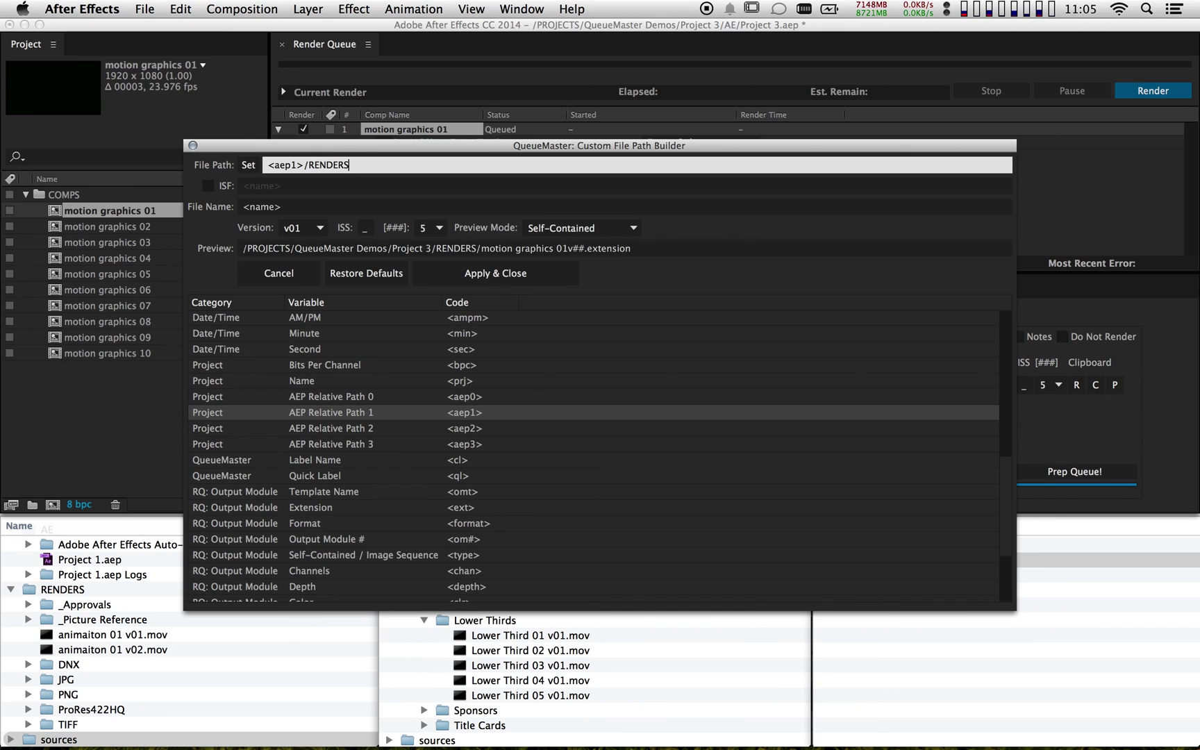
{"action": "key", "text": "Return"}
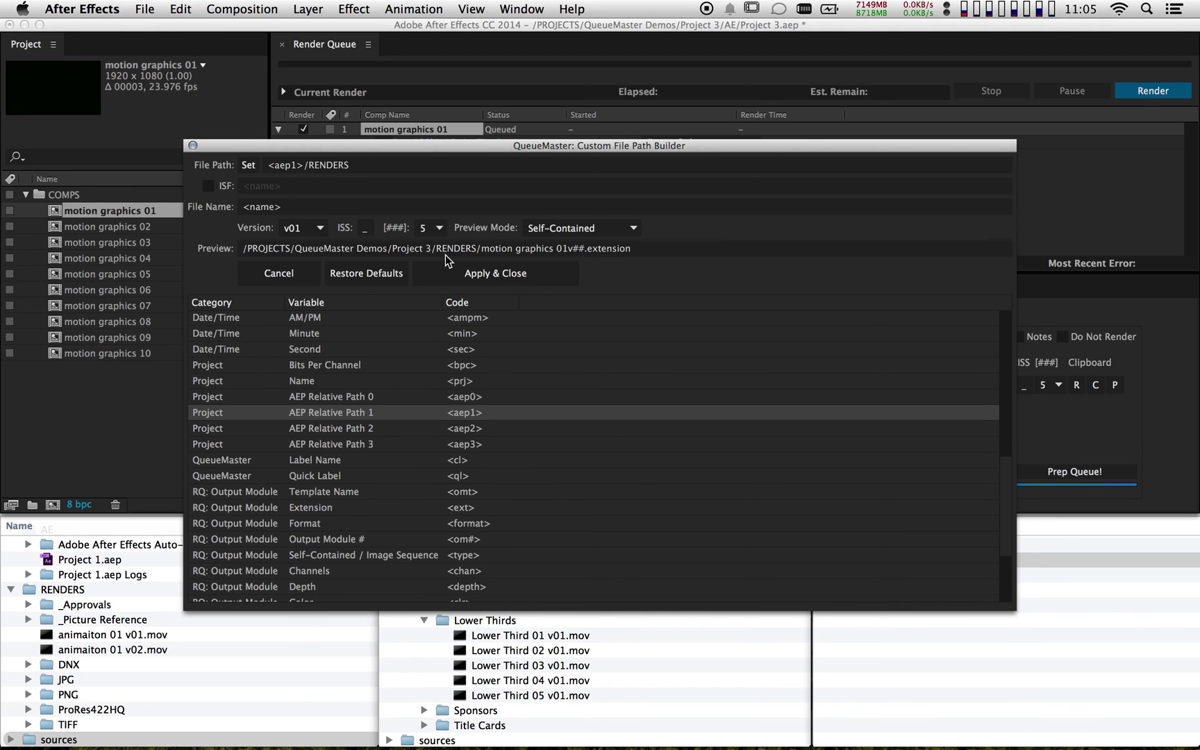
{"action": "left_click", "coordinate": [1057, 527]}
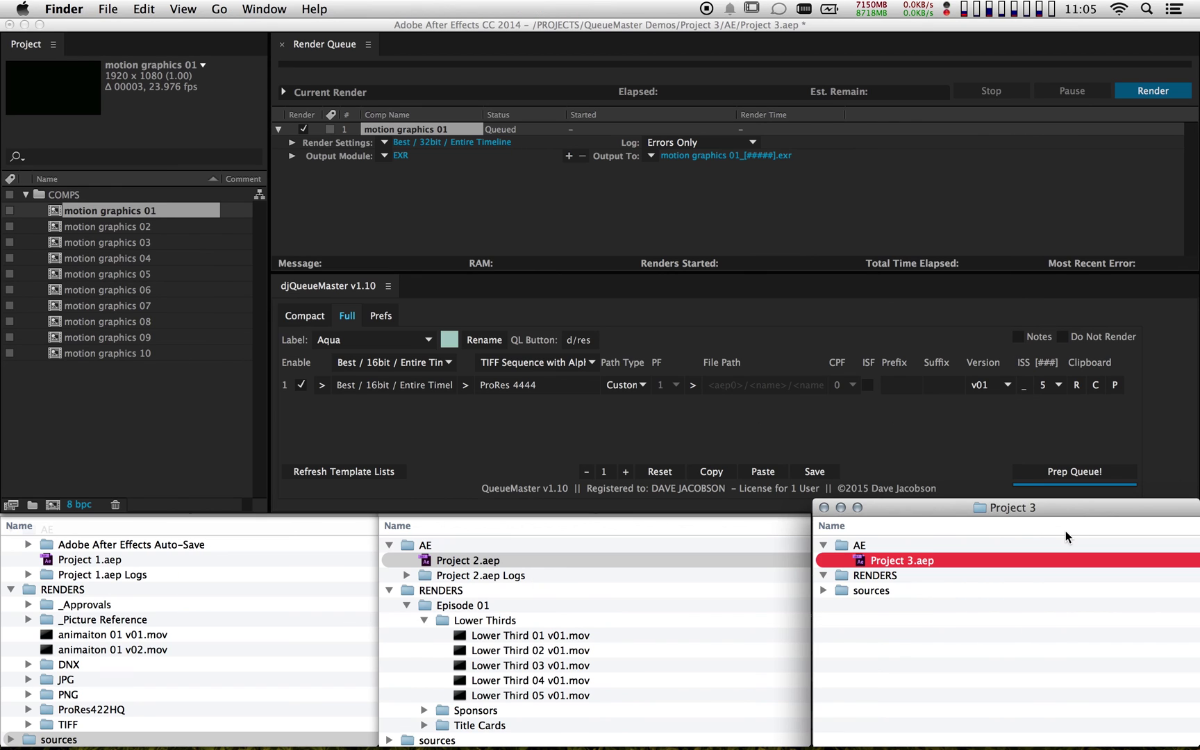
{"action": "left_click", "coordinate": [872, 578]}
{"action": "left_click", "coordinate": [549, 428]}
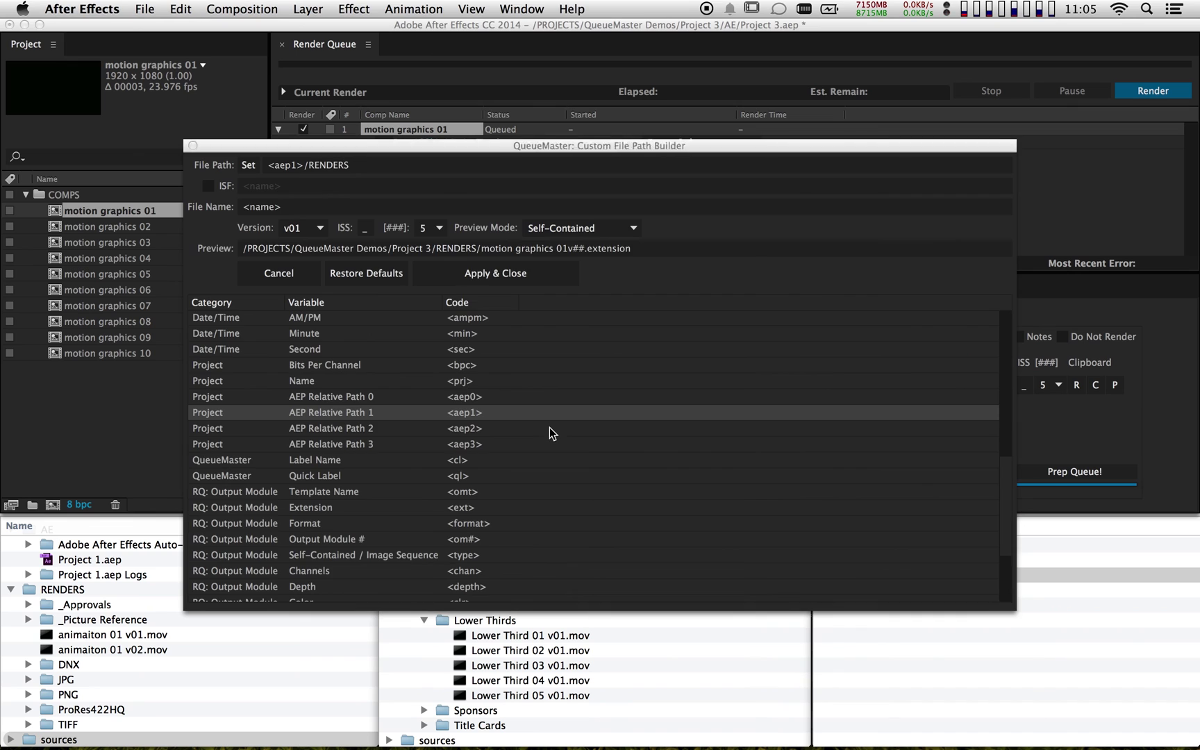
Extend the file path with a date subfolder built from the variables, reading /<year>.<month>.<date>
{"action": "left_click", "coordinate": [385, 162]}
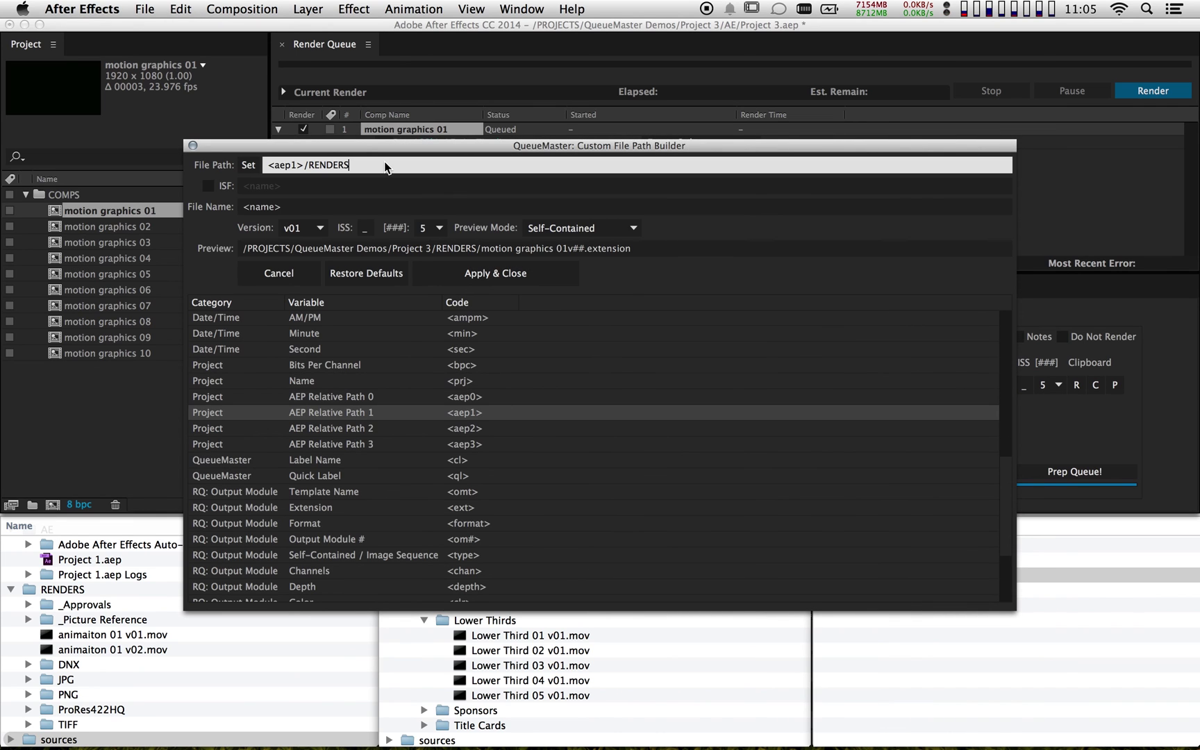
{"action": "type", "text": "/"}
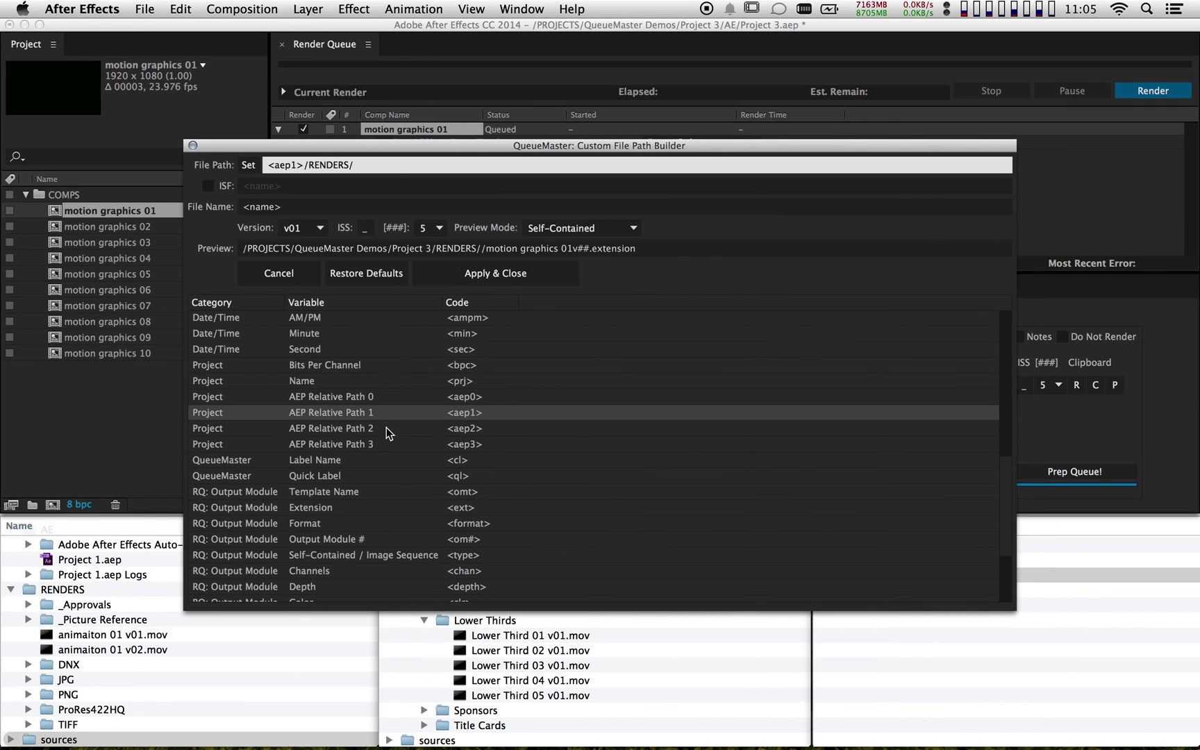
{"action": "scroll", "coordinate": [357, 407], "scroll_direction": "up", "scroll_amount": 8}
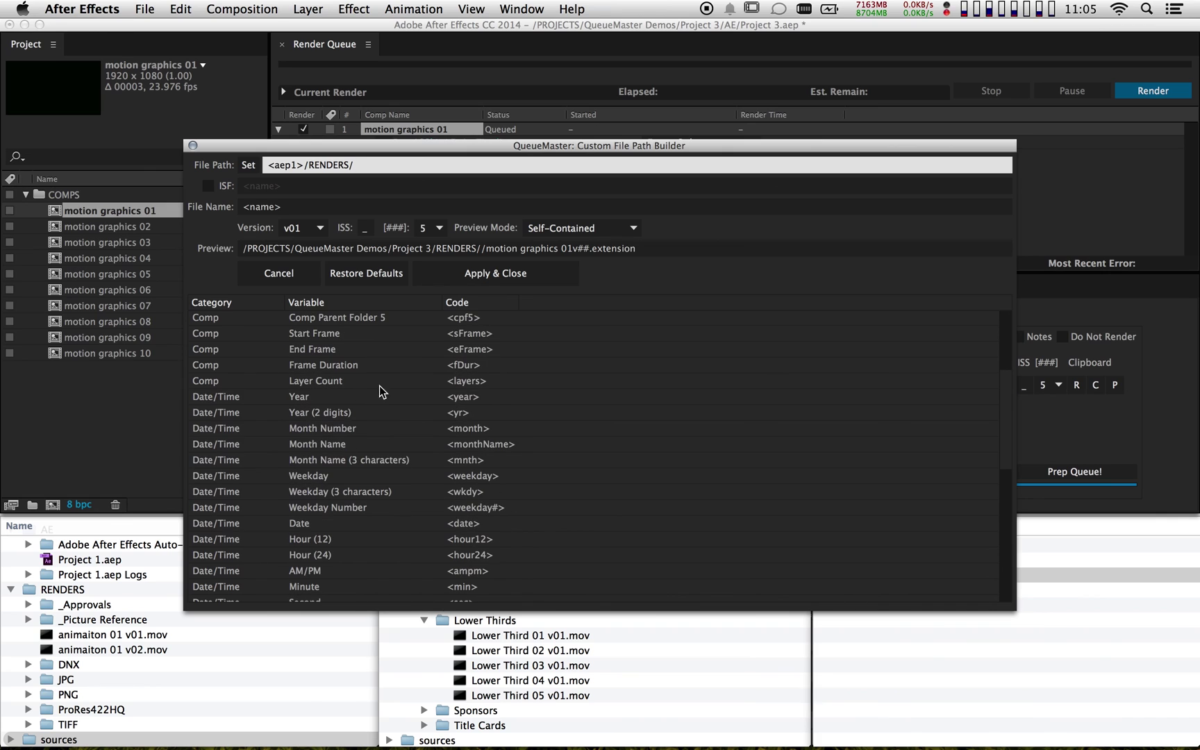
{"action": "double_click", "coordinate": [321, 396]}
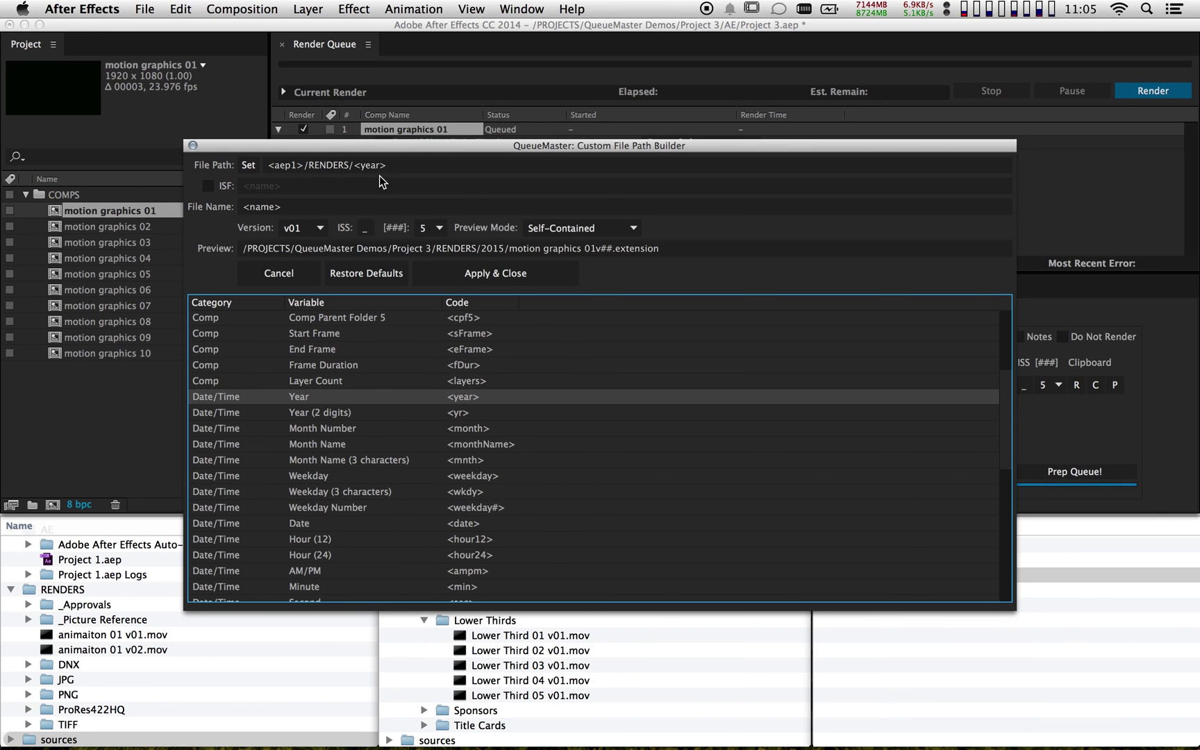
{"action": "double_click", "coordinate": [316, 431]}
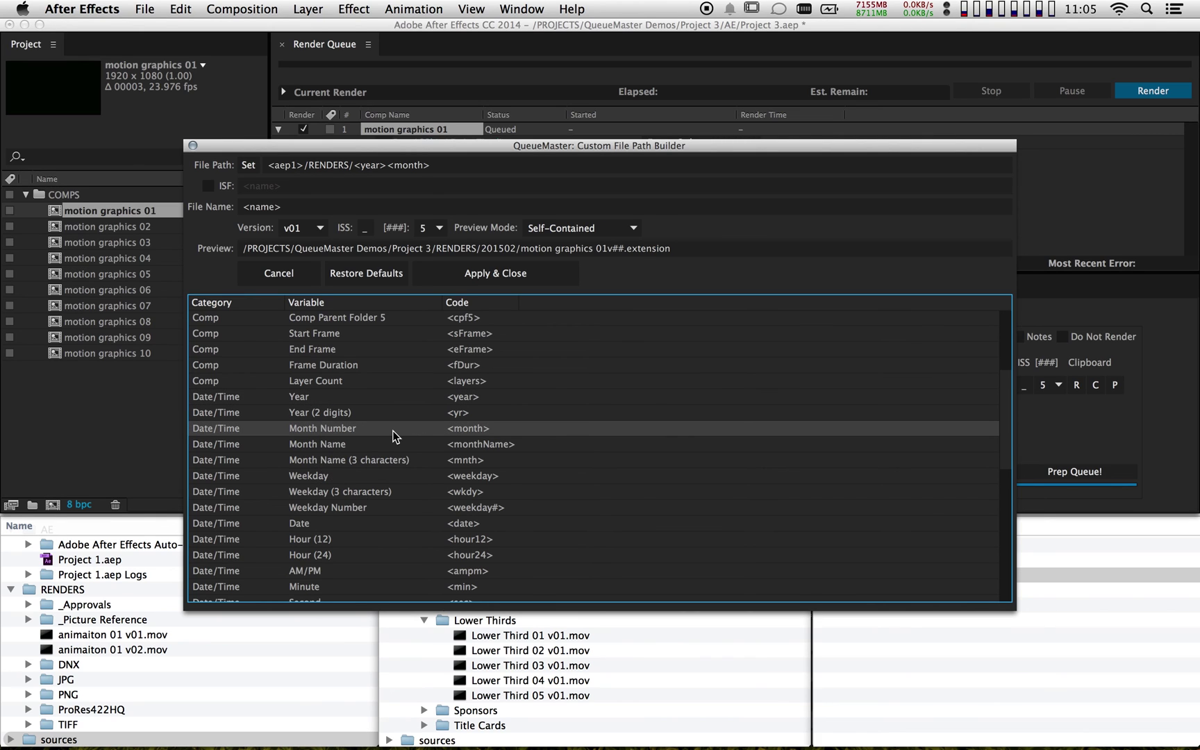
{"action": "scroll", "coordinate": [393, 430], "scroll_direction": "down", "scroll_amount": 1}
{"action": "double_click", "coordinate": [319, 486]}
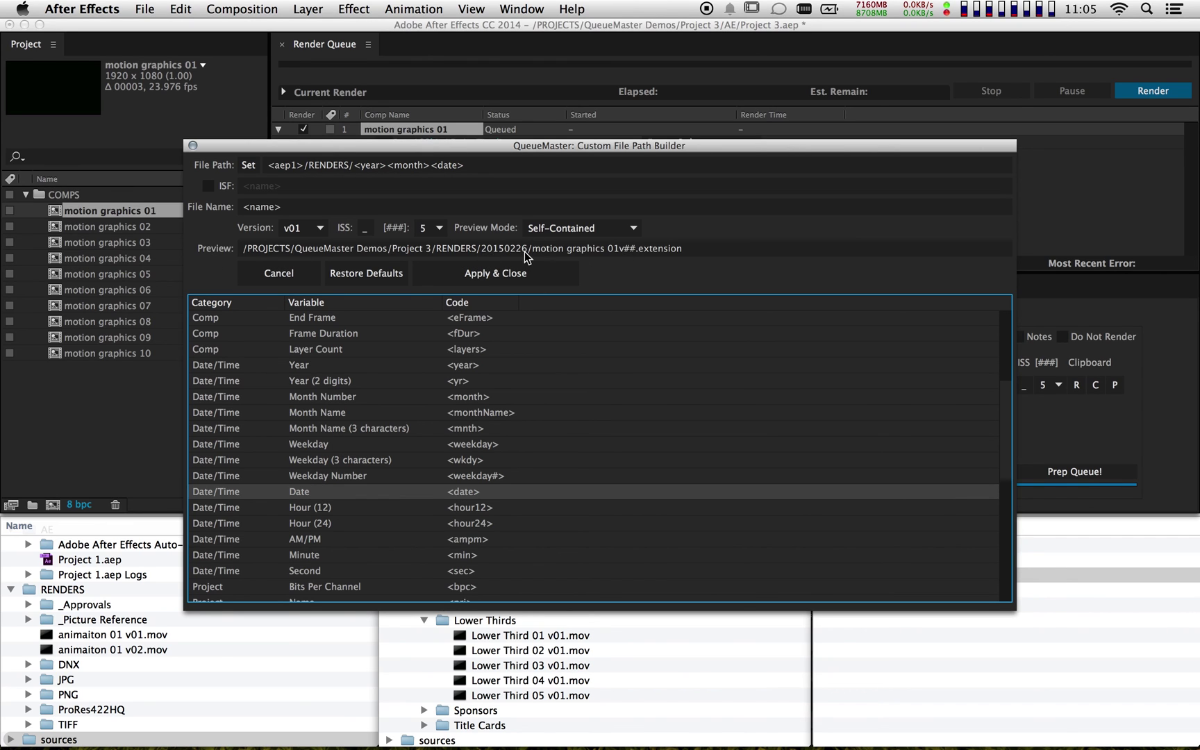
{"action": "left_click", "coordinate": [387, 165]}
{"action": "type", "text": "."}
{"action": "left_click", "coordinate": [434, 165]}
{"action": "type", "text": "."}
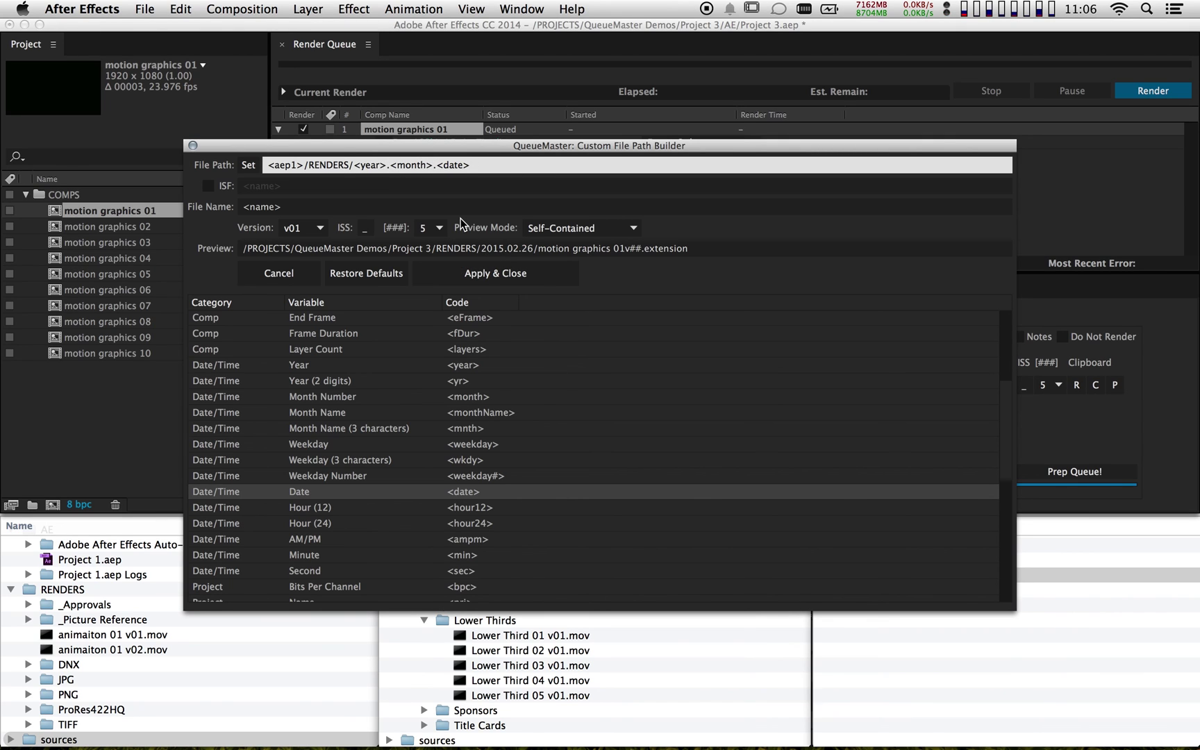
Append a frame-size subfolder /<width>x<height> to the file path and apply the custom path
{"action": "type", "text": "/"}
{"action": "scroll", "coordinate": [383, 411], "scroll_direction": "up", "scroll_amount": 5}
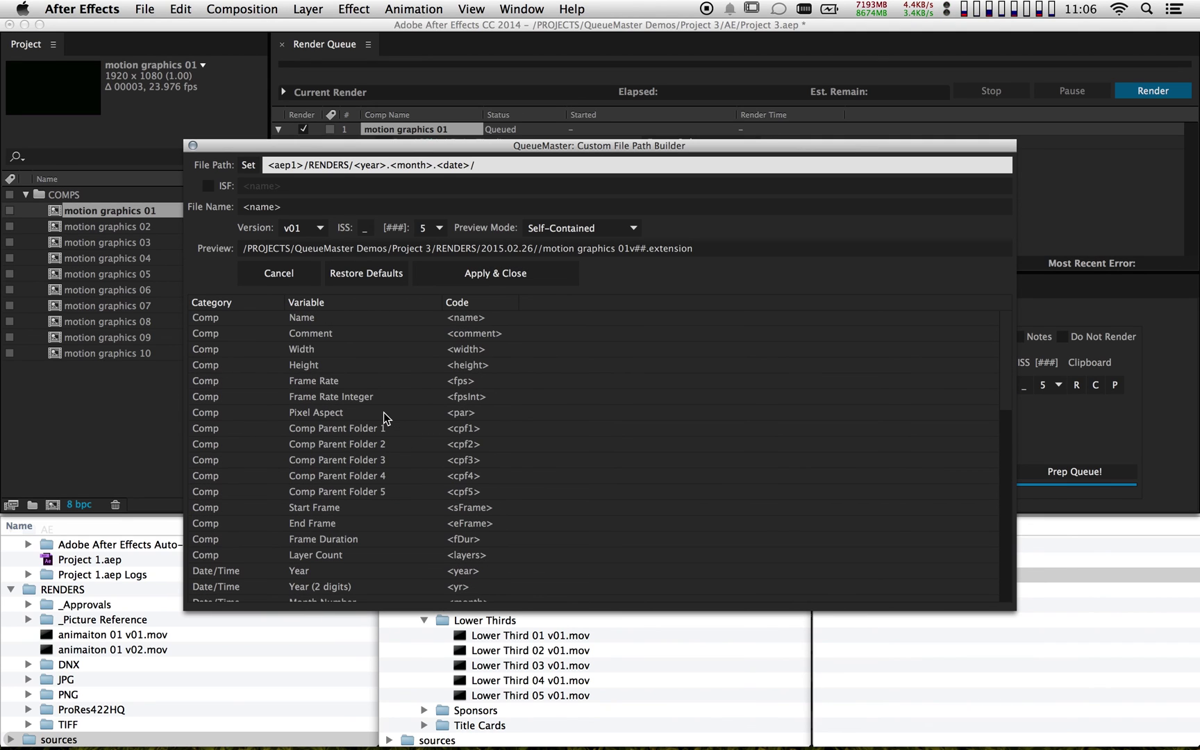
{"action": "double_click", "coordinate": [318, 349]}
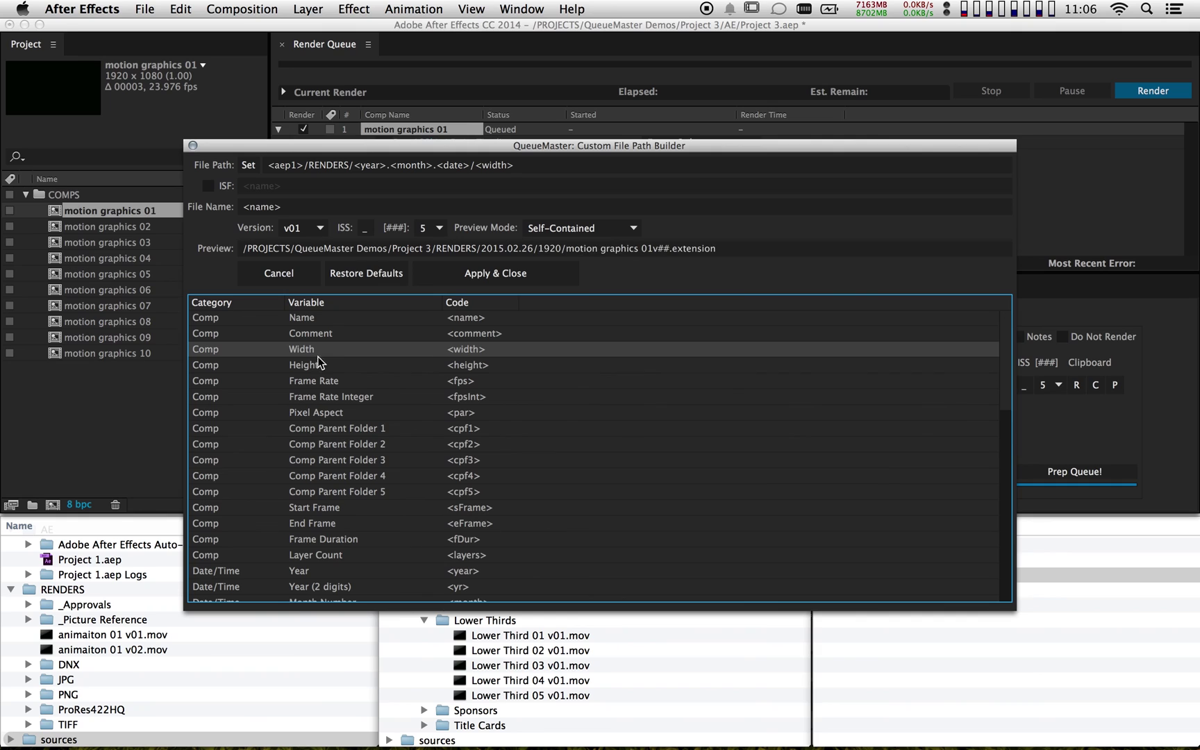
{"action": "double_click", "coordinate": [315, 364]}
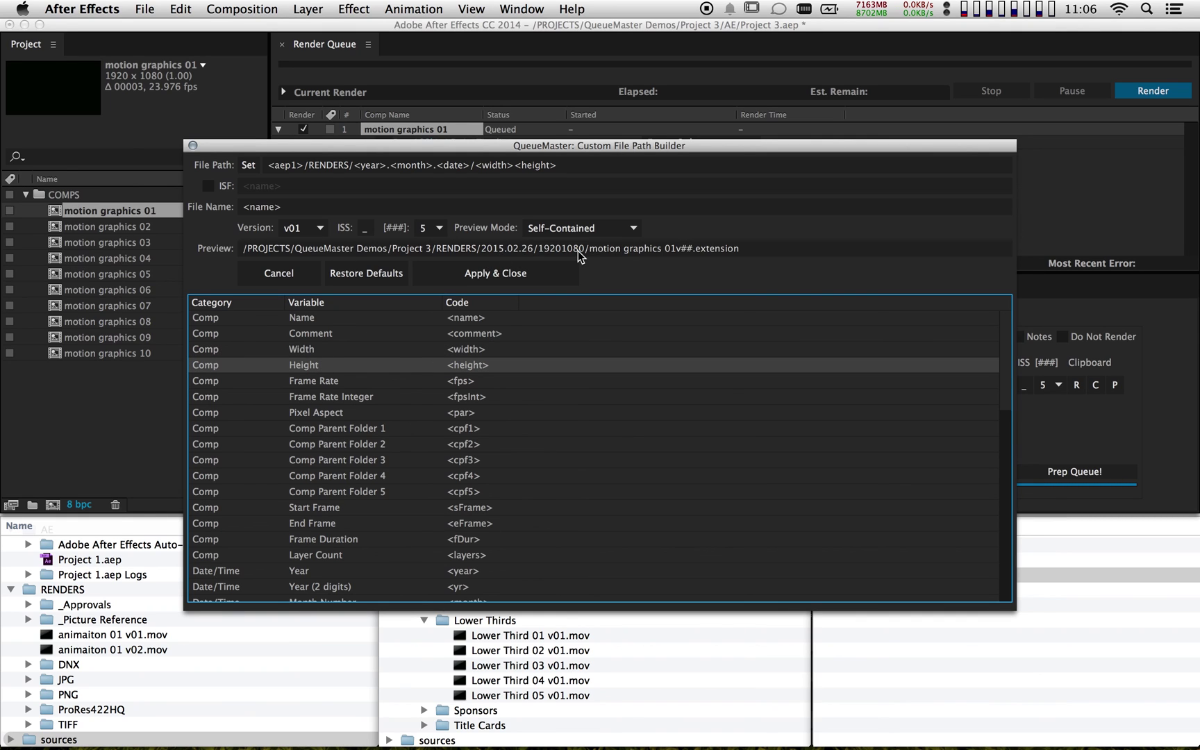
{"action": "left_click", "coordinate": [513, 165]}
{"action": "type", "text": "x"}
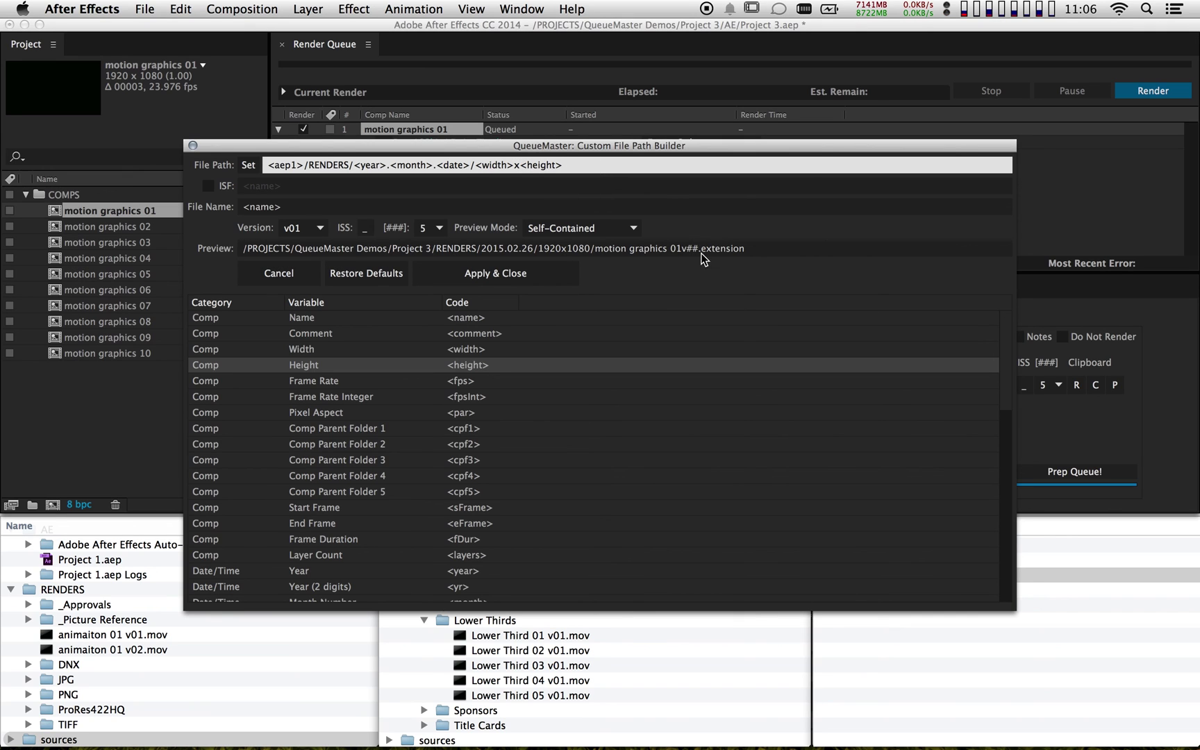
{"action": "left_click", "coordinate": [444, 275]}
Remove motion graphics 01 from the render queue and switch djQueueMaster to its compact view
{"action": "left_click", "coordinate": [401, 131]}
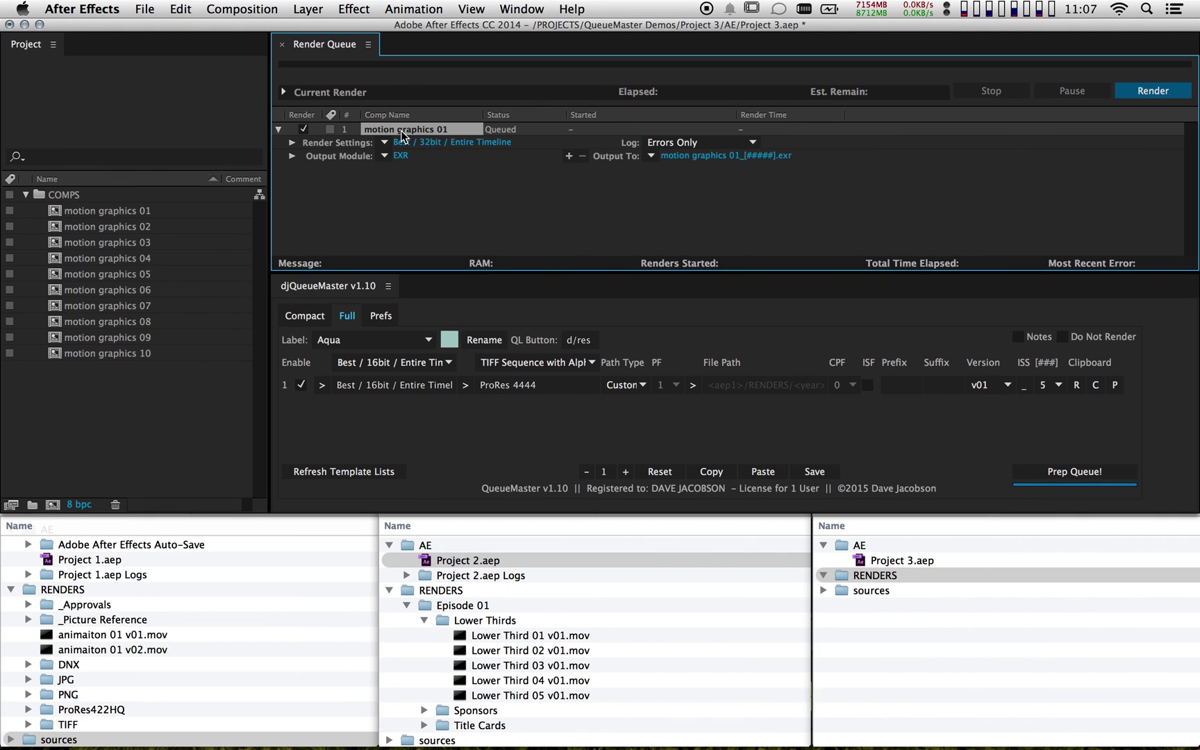
{"action": "key", "text": "Delete"}
{"action": "left_click", "coordinate": [303, 316]}
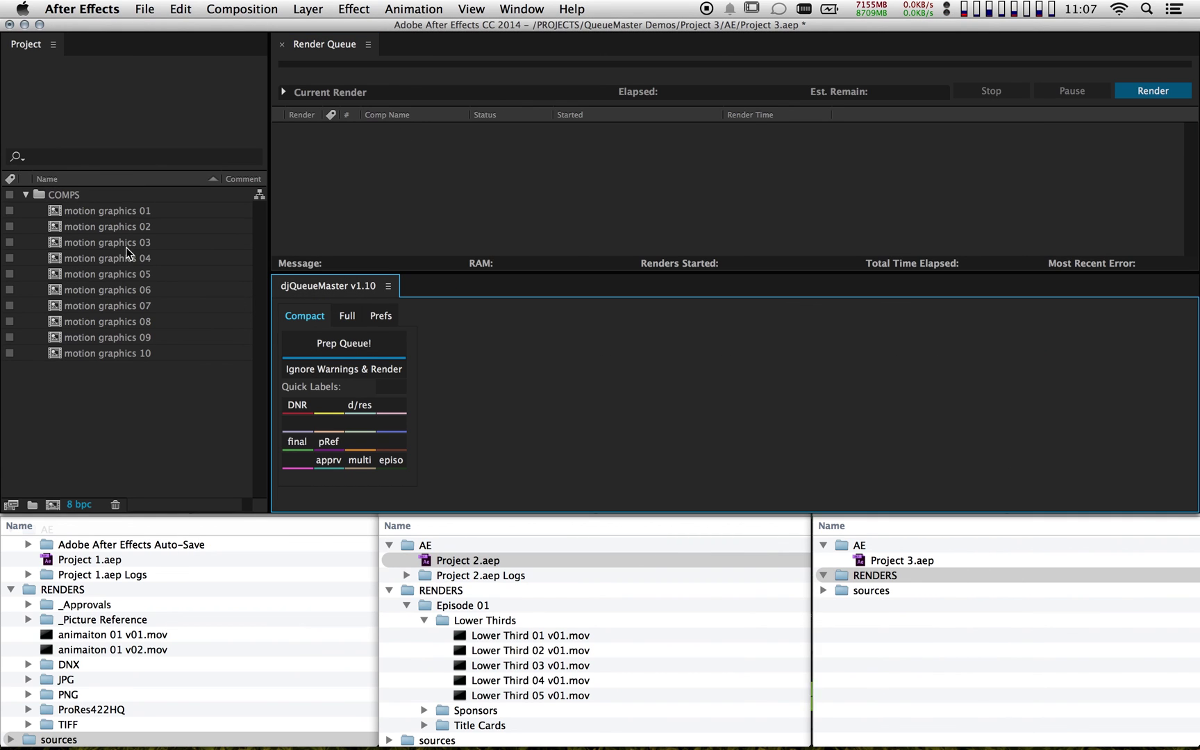
Label the comps motion graphics 01 to 10 with d/res, then add them to the render queue and prep it
{"action": "left_click", "coordinate": [88, 207]}
{"action": "left_click", "coordinate": [78, 351], "text": "shift"}
{"action": "left_click", "coordinate": [362, 407]}
{"action": "left_click_drag", "start_coordinate": [53, 353], "coordinate": [430, 190]}
{"action": "left_click", "coordinate": [382, 340]}
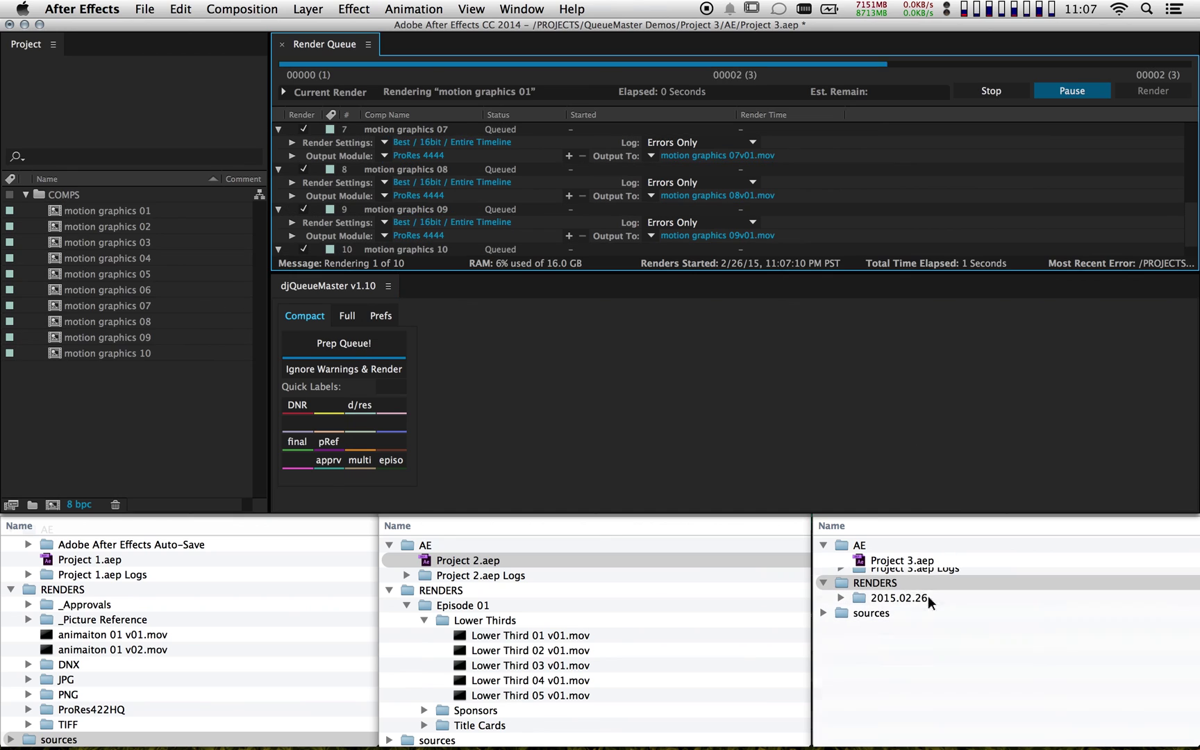
Expand the 2015.02.26 folder in Project 3's RENDERS folder and examine the rendered files in its frame-size subfolders
{"action": "left_click", "coordinate": [896, 617]}
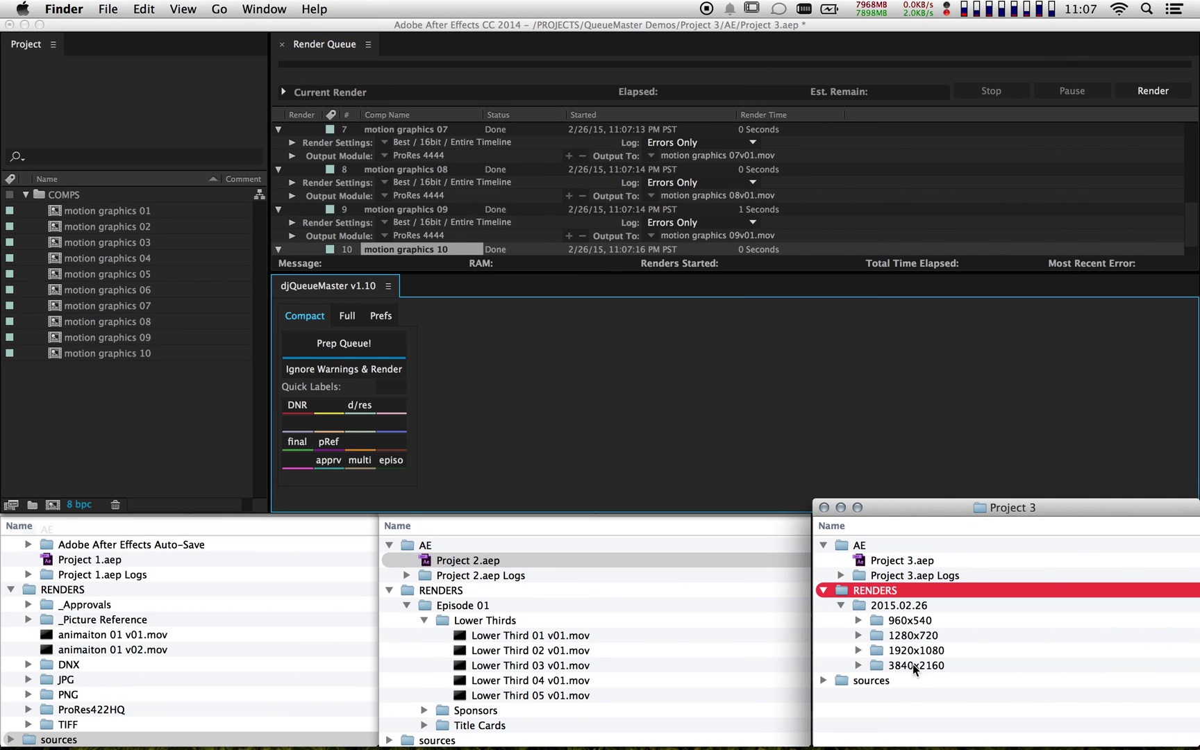
{"action": "left_click", "coordinate": [877, 664]}
{"action": "key", "text": "Right"}
{"action": "key", "text": "Up"}
{"action": "key", "text": "Up"}
{"action": "key", "text": "Up"}
{"action": "key", "text": "Up"}
{"action": "key", "text": "alt+Right"}
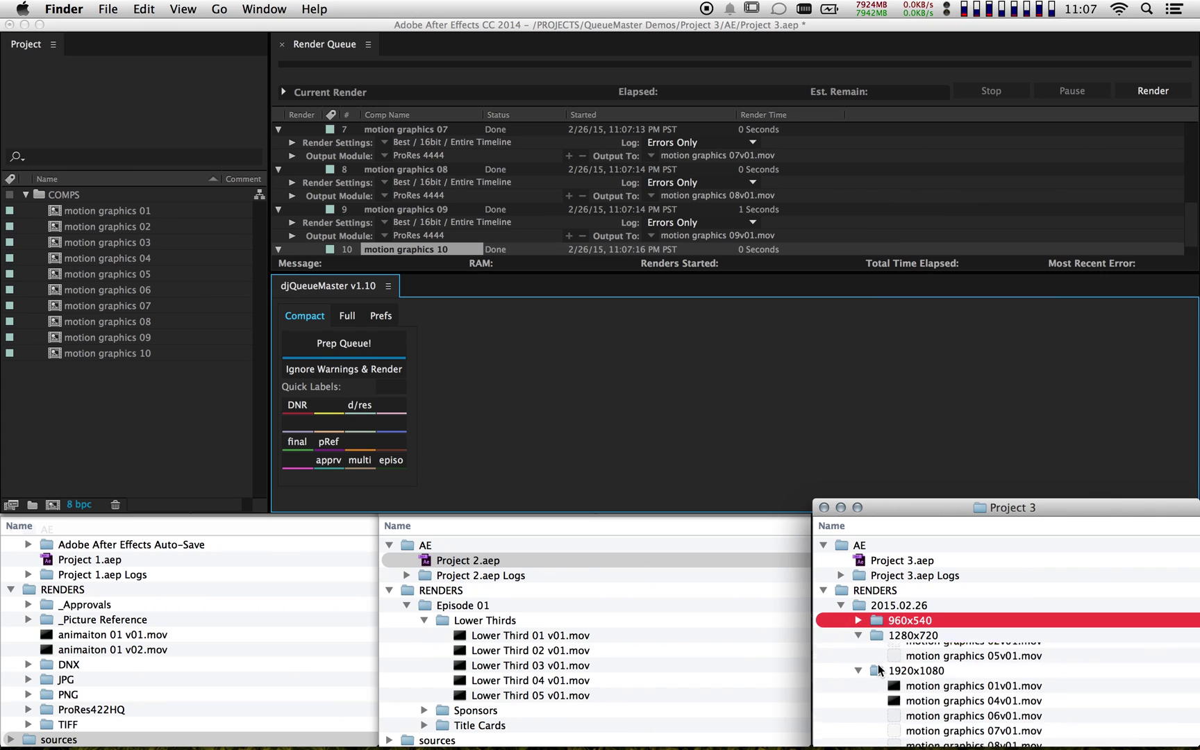
{"action": "key", "text": "Down"}
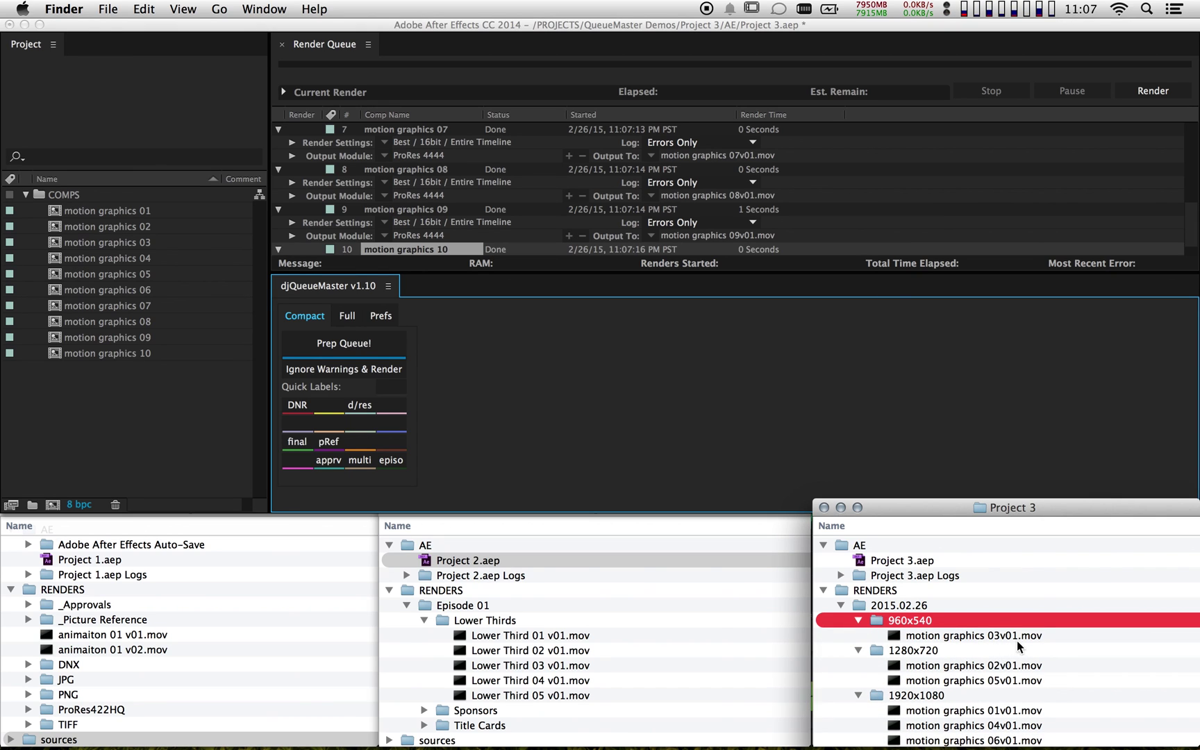
Reopen the Aqua line's custom path, add a space after <name> in the file name, and apply it
{"action": "left_click", "coordinate": [349, 323]}
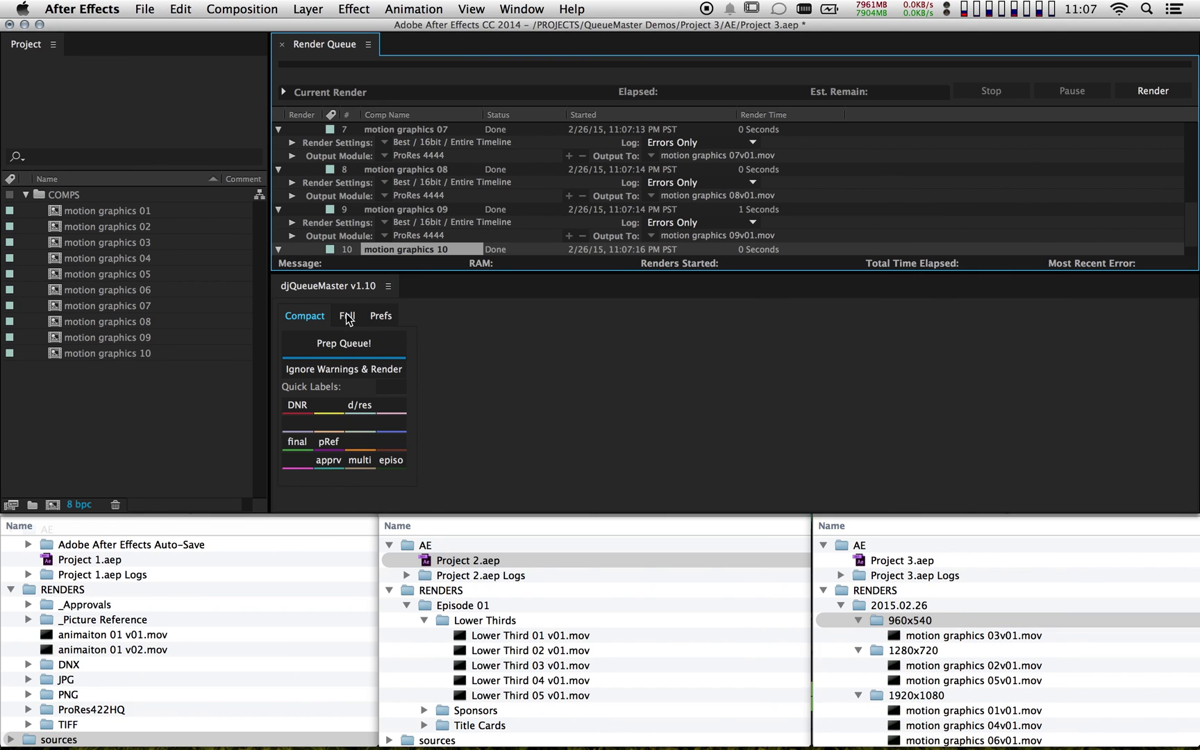
{"action": "left_click", "coordinate": [349, 323]}
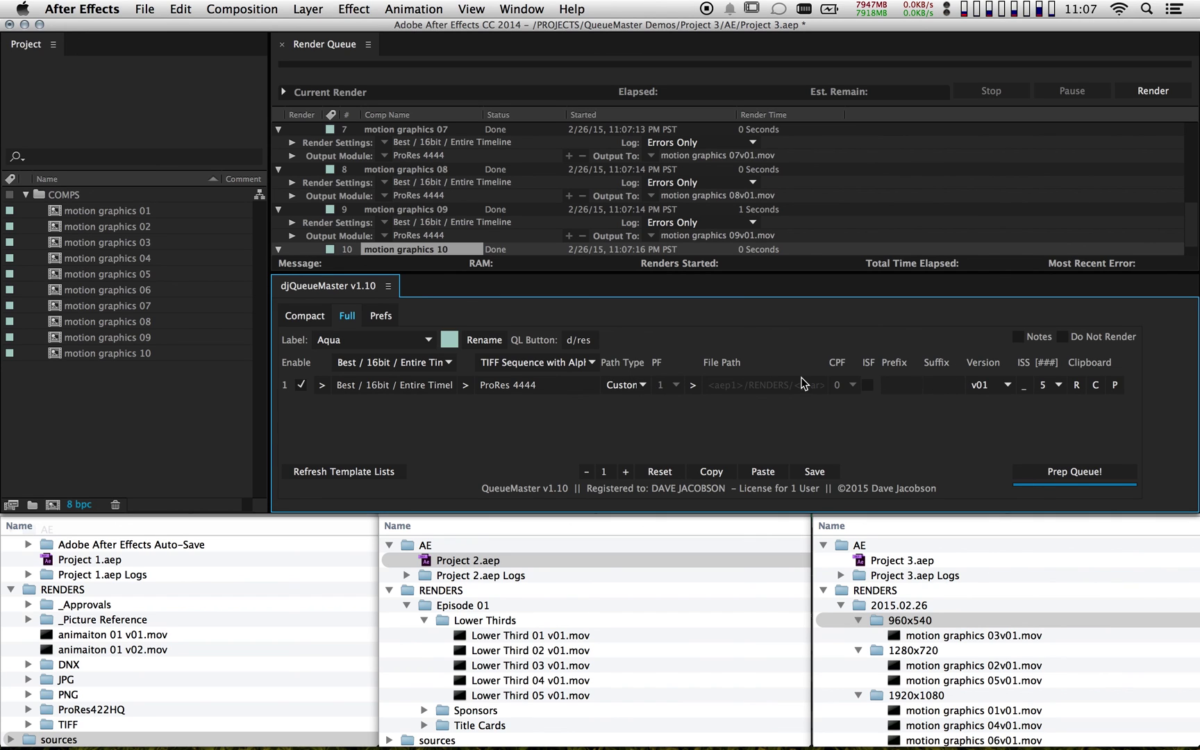
{"action": "left_click", "coordinate": [692, 387]}
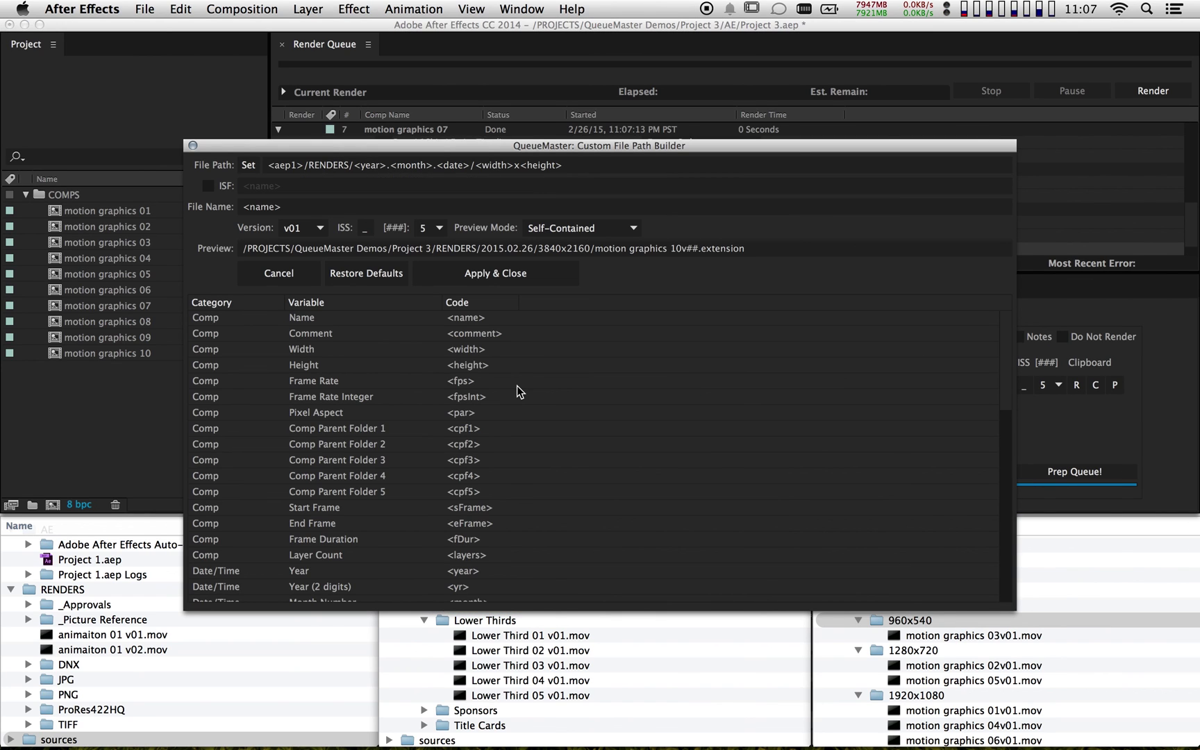
{"action": "left_click", "coordinate": [317, 211]}
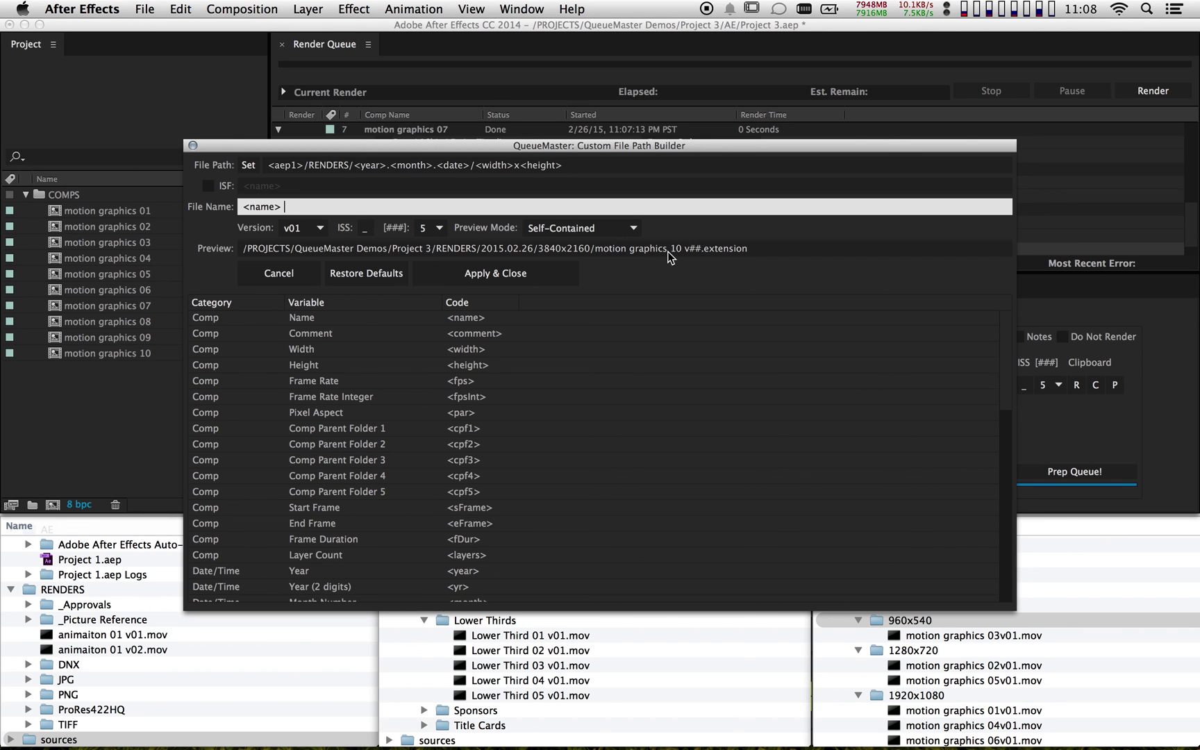
{"action": "left_click", "coordinate": [468, 275]}
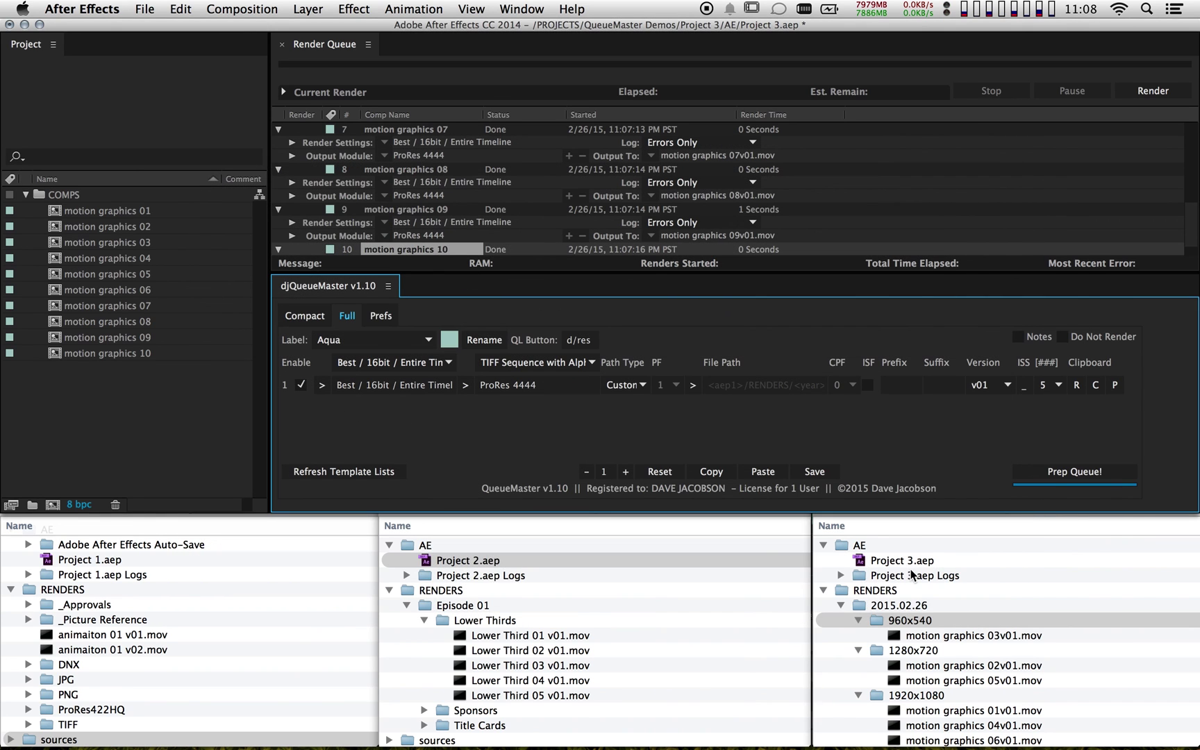
Delete the 2015.02.26 render folder from Project 3's RENDERS folder and clear all items from the render queue
{"action": "left_click", "coordinate": [881, 619]}
{"action": "left_click", "coordinate": [878, 606]}
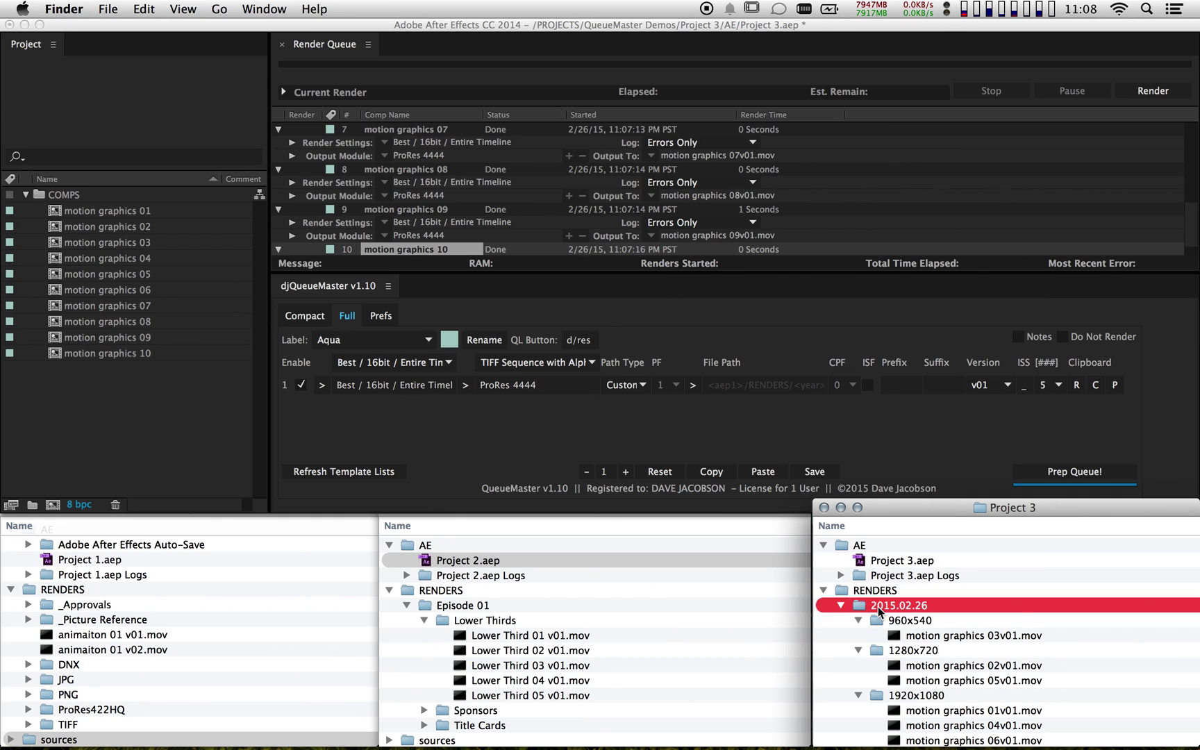
{"action": "key", "text": "super+BackSpace"}
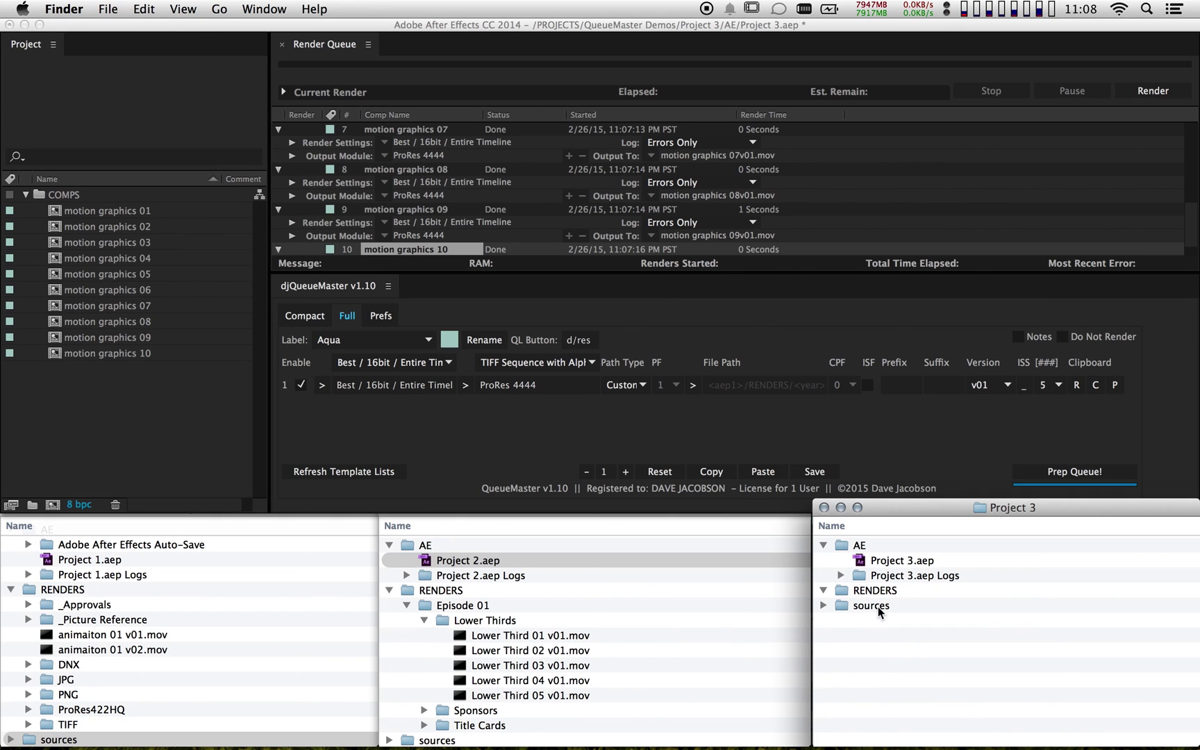
{"action": "left_click", "coordinate": [375, 255]}
{"action": "key", "text": "super+a"}
{"action": "key", "text": "Delete"}
Queue motion graphics 01 to 10 and prep the queue again, then expand the new 2015.02.26 folder with its subfolders
{"action": "left_click", "coordinate": [85, 212]}
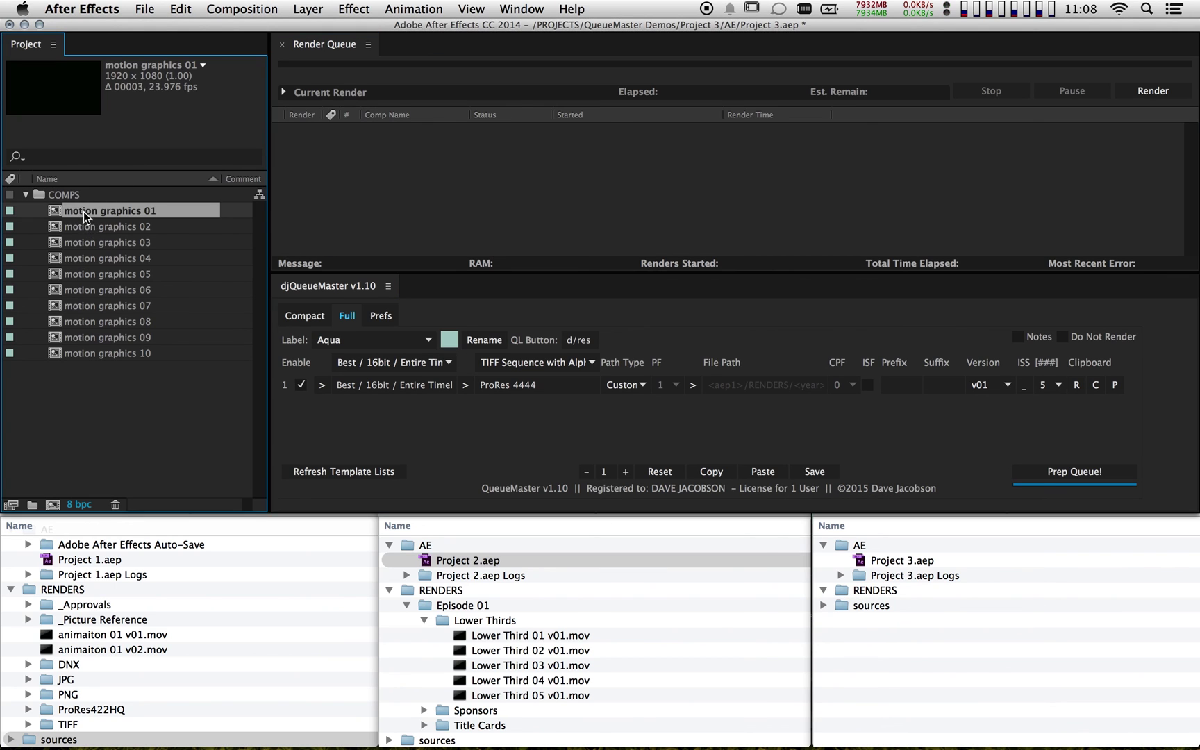
{"action": "left_click", "coordinate": [75, 354], "text": "shift"}
{"action": "left_click_drag", "start_coordinate": [80, 275], "coordinate": [375, 208]}
{"action": "left_click", "coordinate": [1029, 474]}
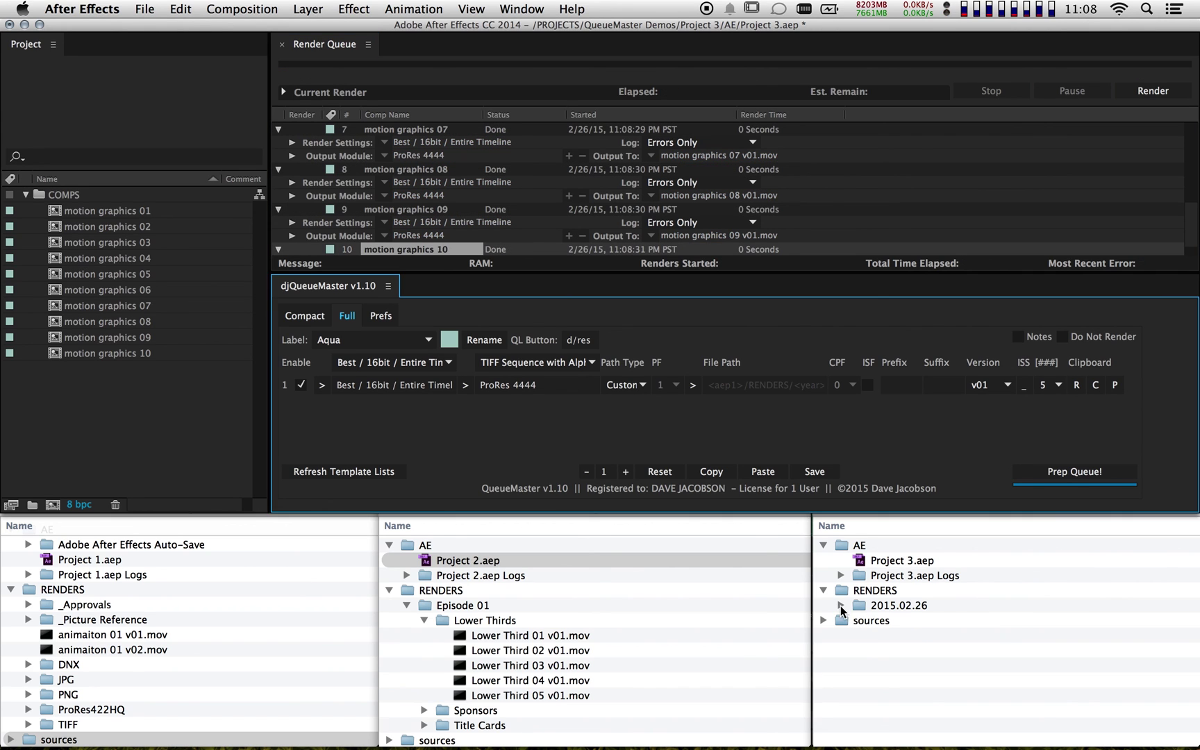
{"action": "left_click", "coordinate": [841, 608], "text": "alt"}
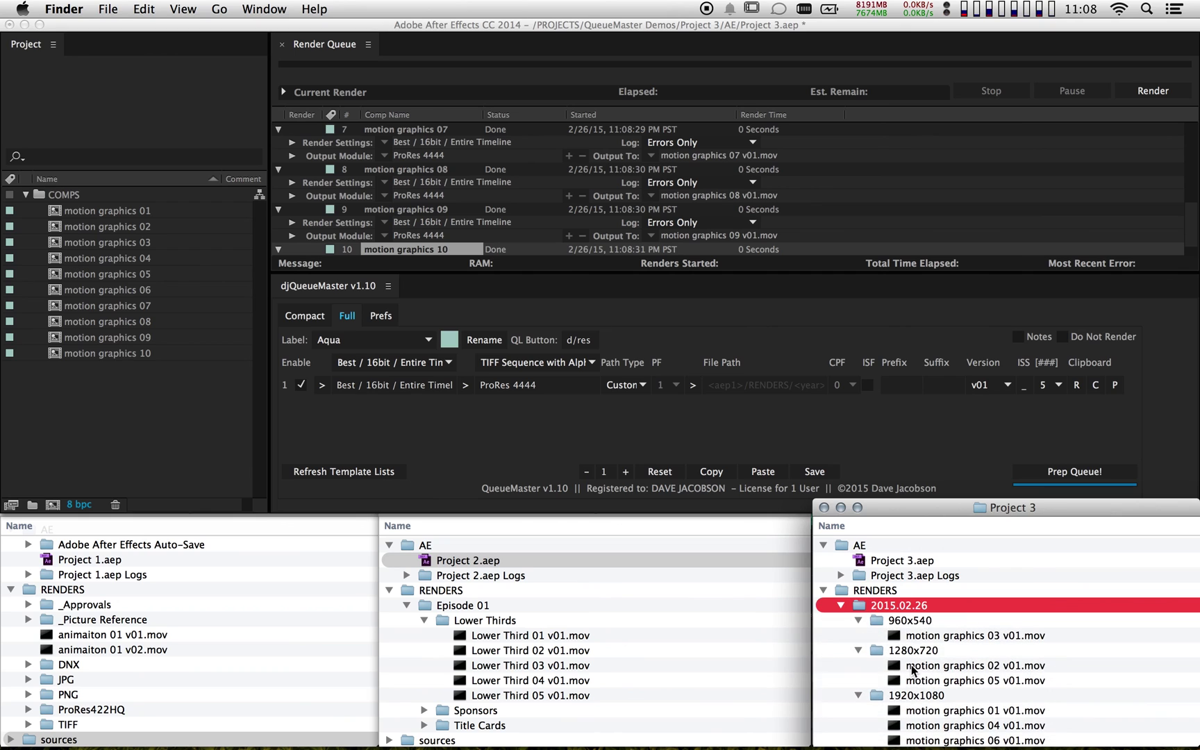